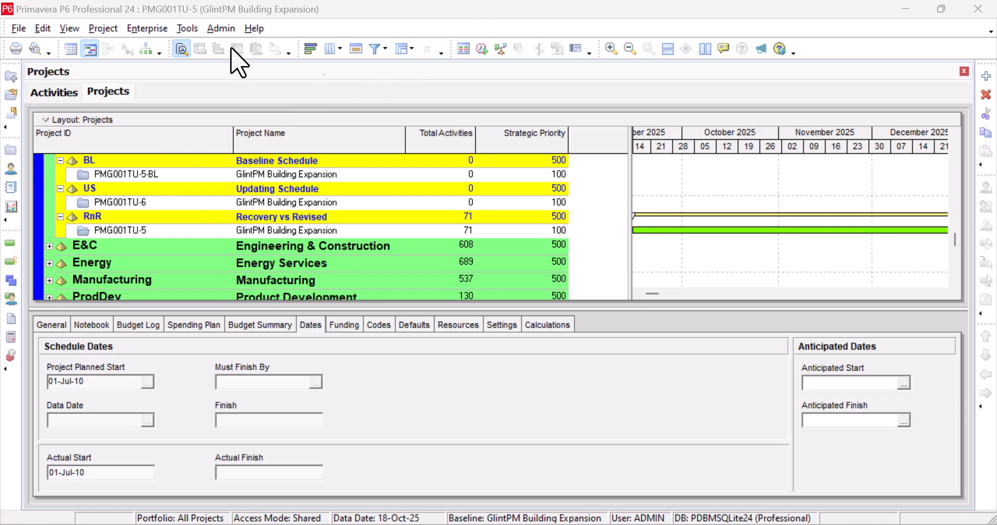
Add a new element to the Enterprise Project Structure directly below Recovery vs Revised.
click(156, 30)
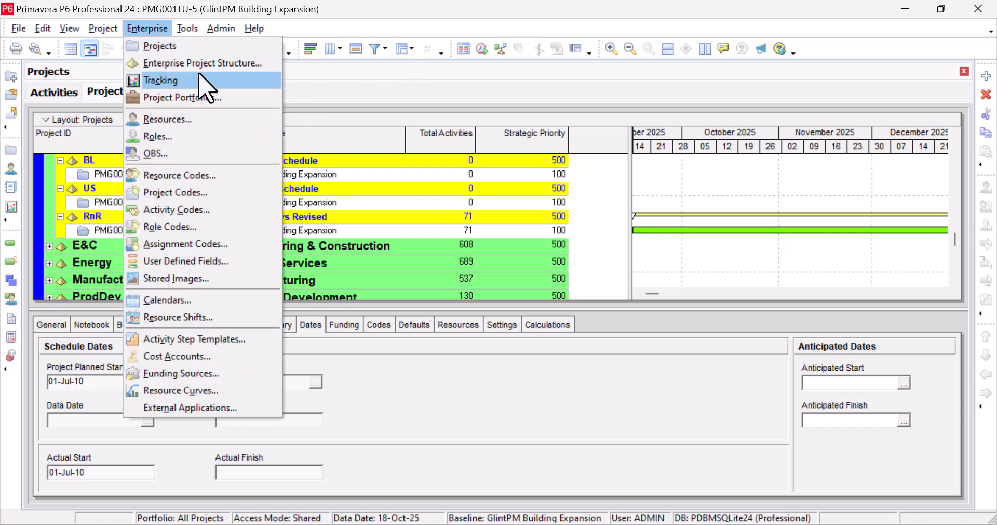
click(244, 63)
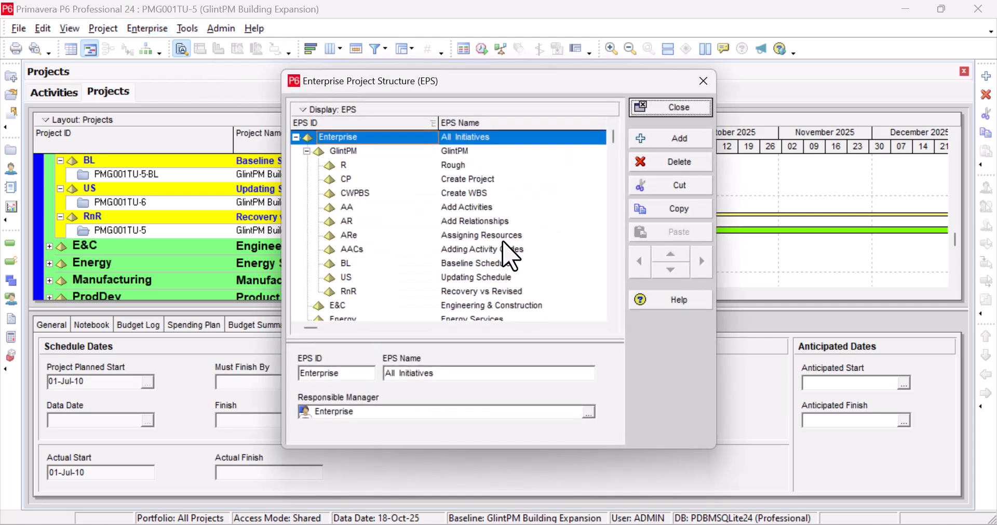
click(494, 279)
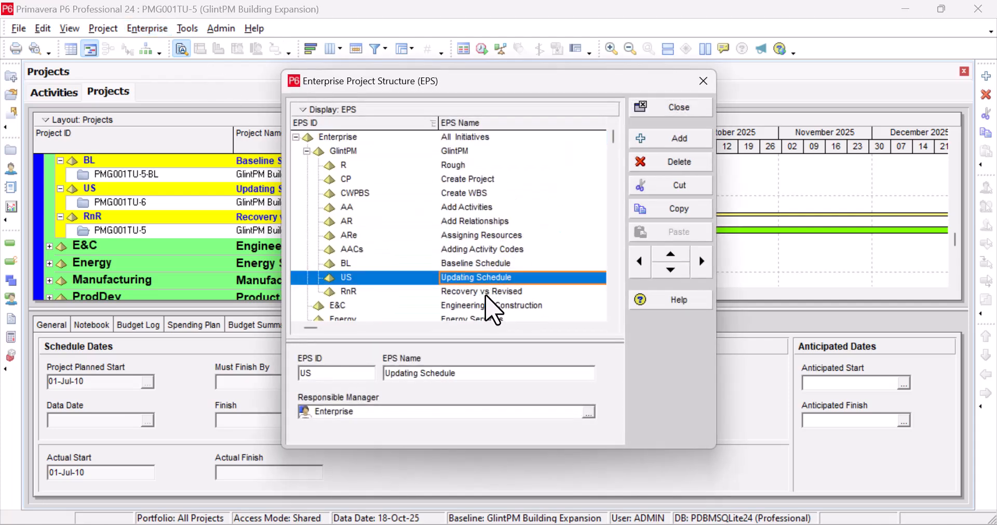
scroll(410, 247, down, 2)
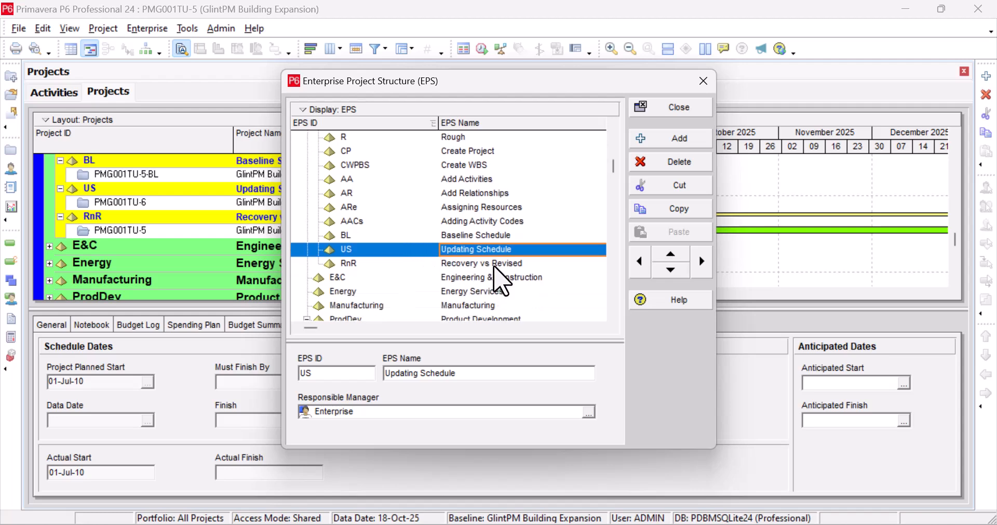
click(494, 264)
click(678, 141)
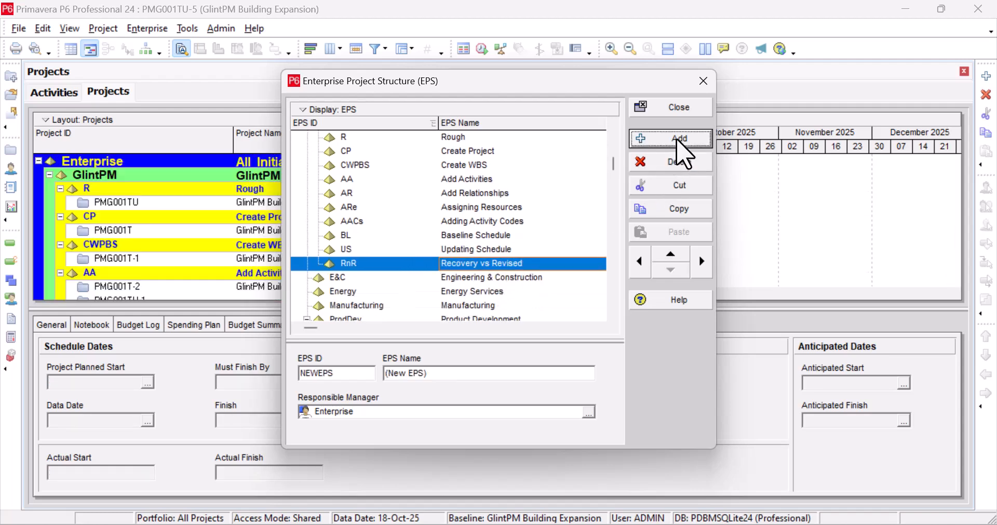
Give the new EPS element the ID CM and the name Common Mistakes, and close the structure editor.
click(384, 277)
text(CM)
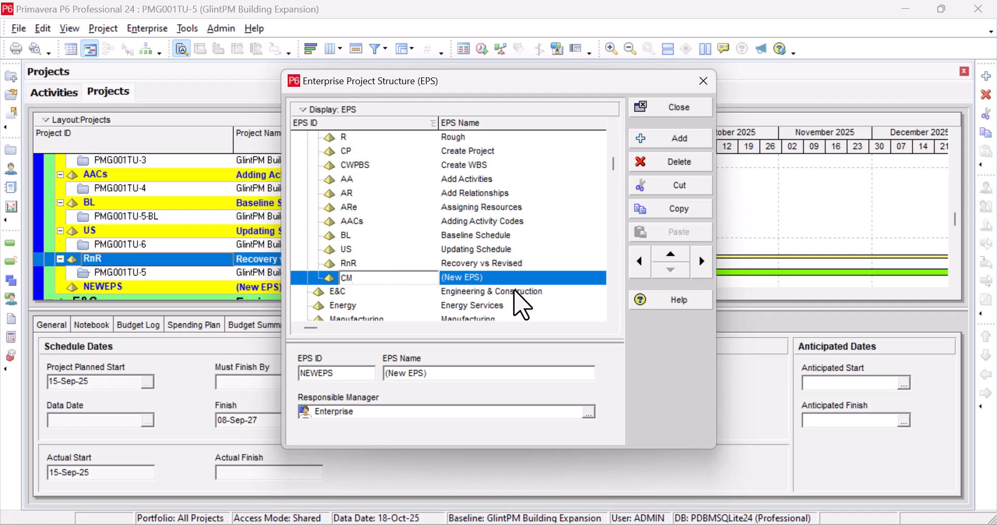
click(494, 278)
text(Common Mistakes)
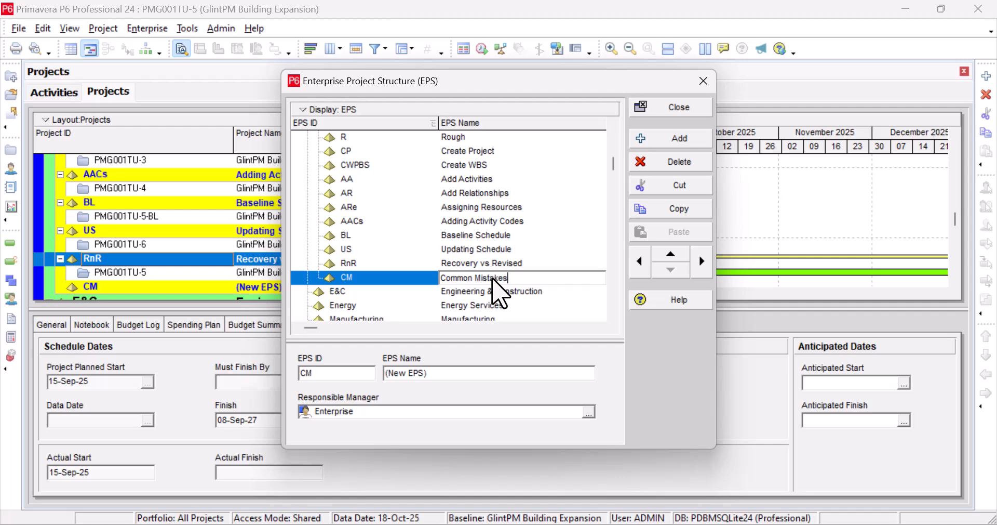
click(677, 109)
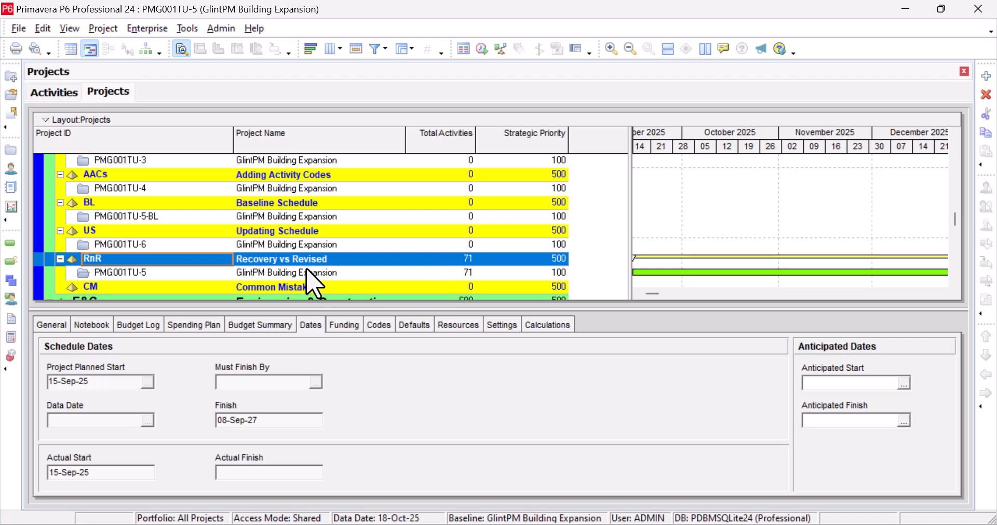
Copy project PMG001TU-5 into the Common Mistakes EPS element, including all the offered WBS and activity information.
scroll(312, 282, down, 1)
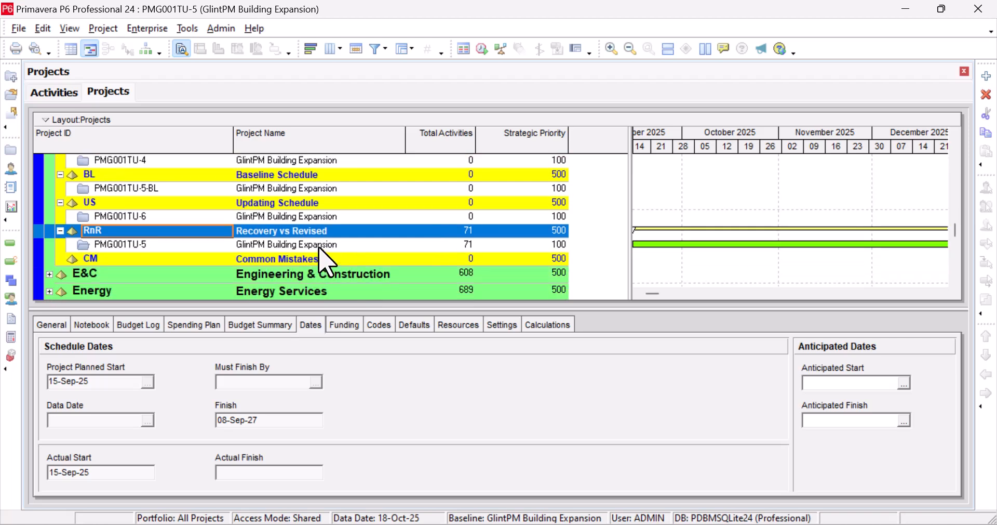
click(322, 245)
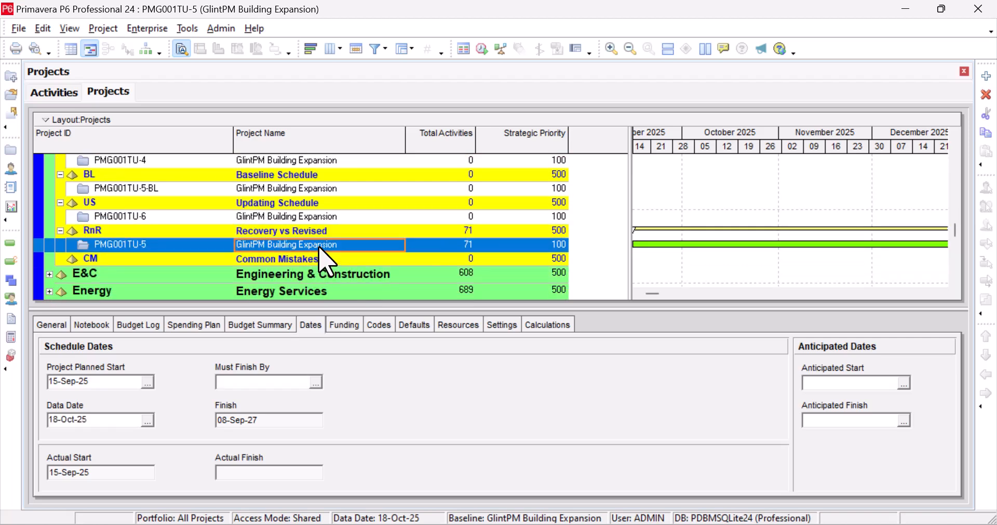
click(318, 260)
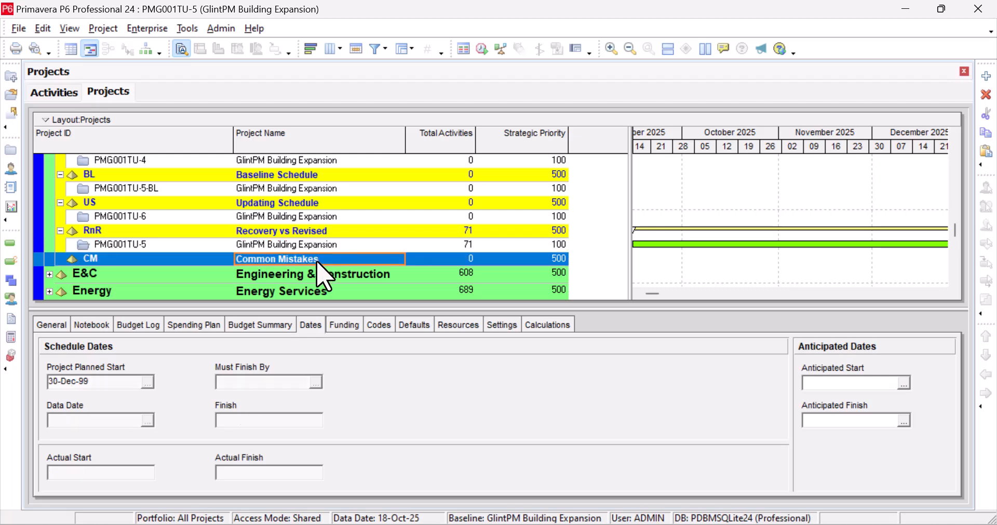
key(ctrl+v)
click(598, 171)
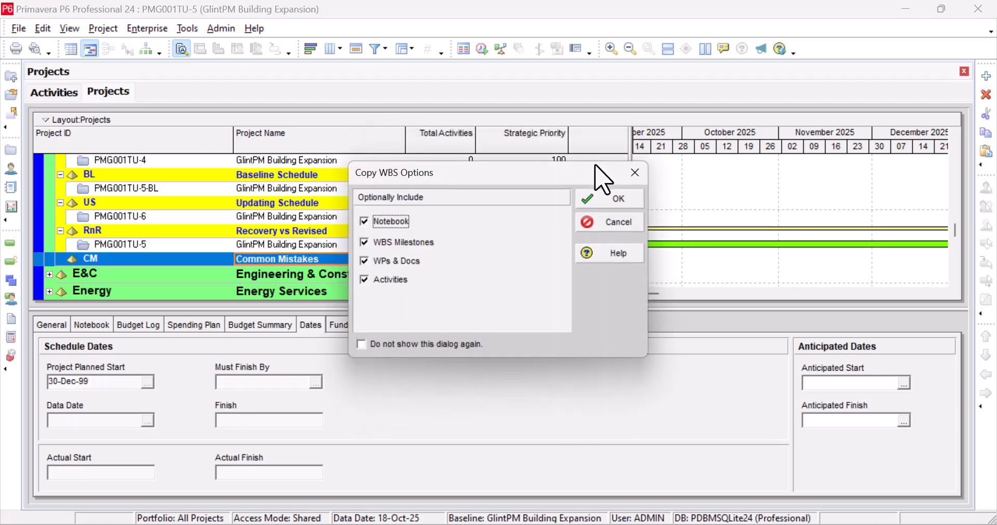
click(608, 200)
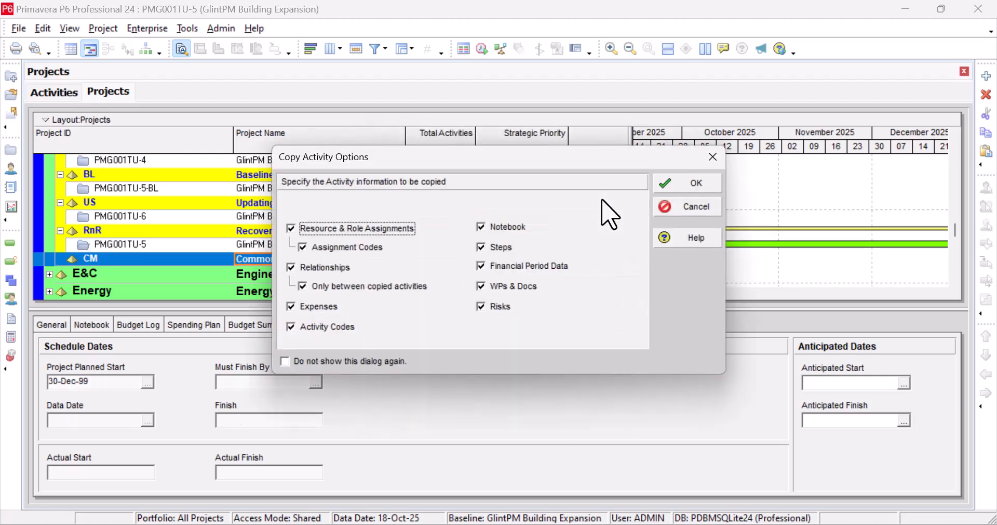
click(695, 188)
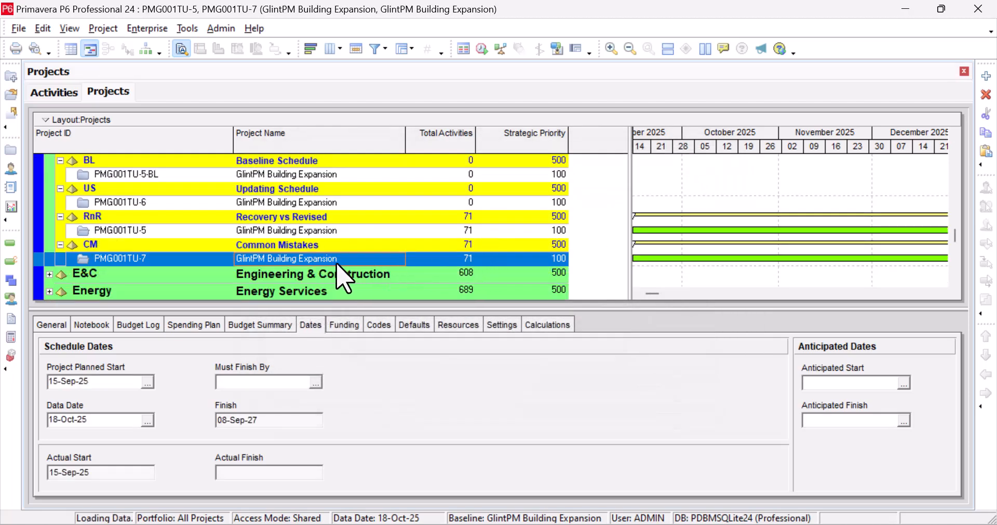
Open the copied project PMG001TU-7 under Common Mistakes.
scroll(341, 267, down, 6)
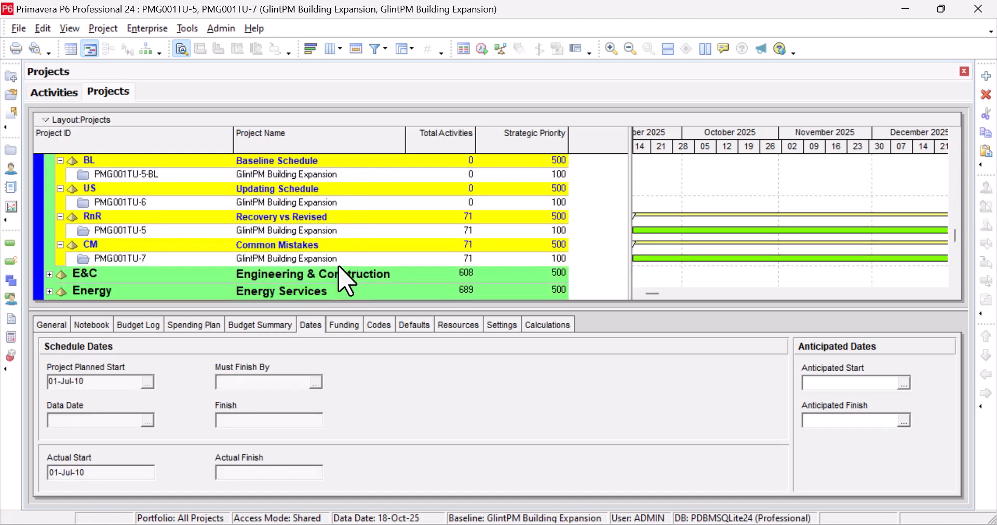
scroll(339, 267, down, 1)
click(333, 248)
right_click(333, 248)
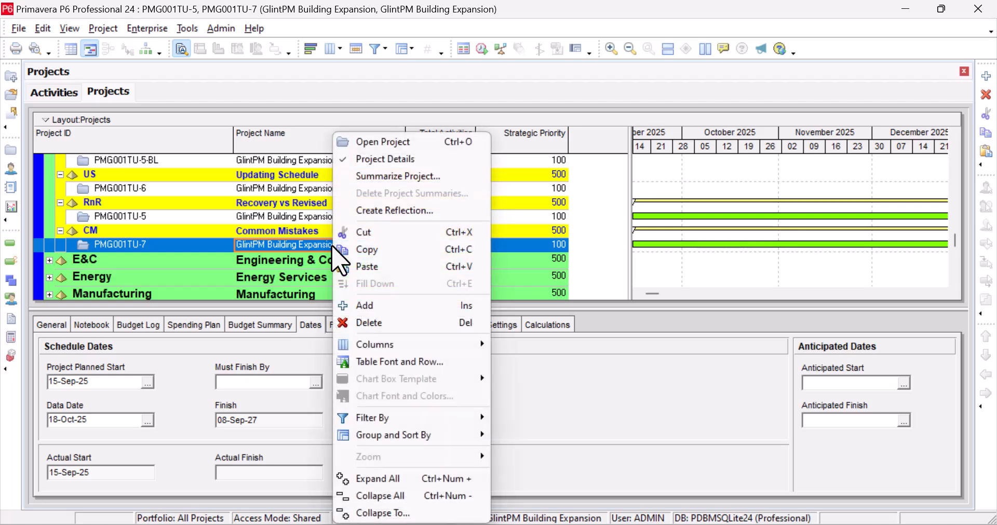
click(402, 144)
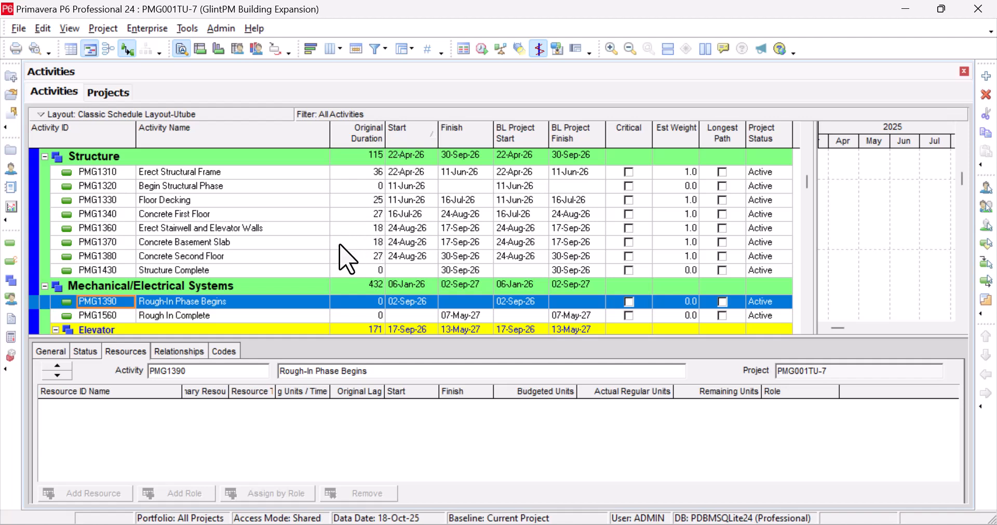
Reload the Classic Schedule Layout-Utube activity layout without saving the current layout changes.
click(76, 114)
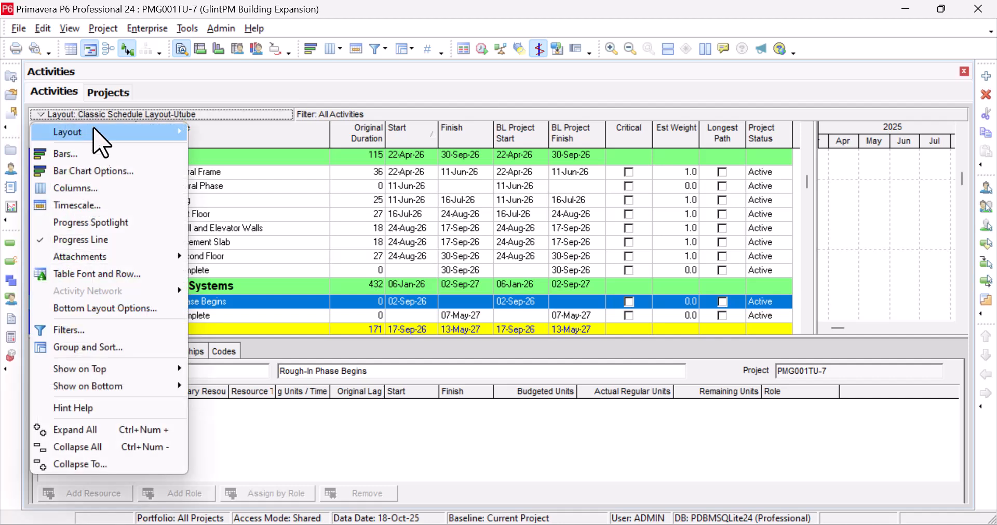
mouse_move(103, 136)
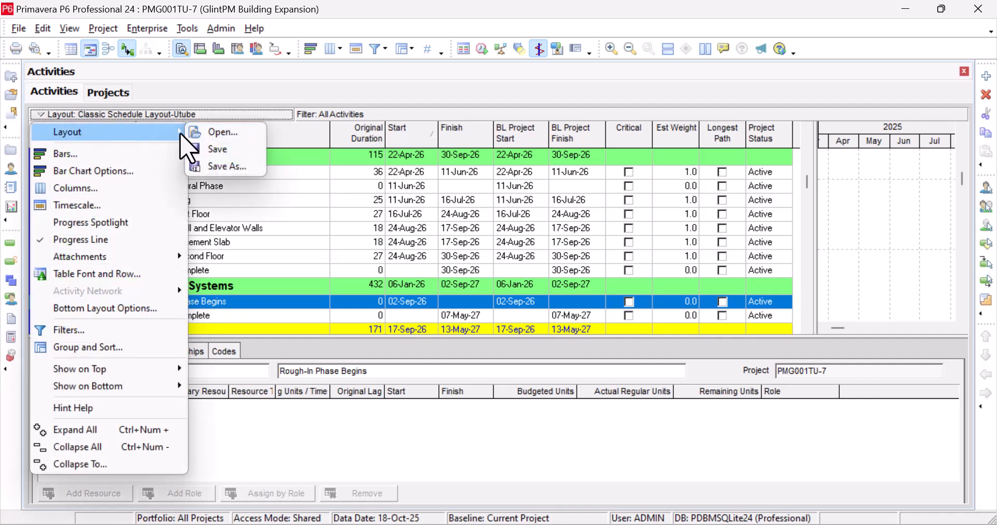
click(234, 135)
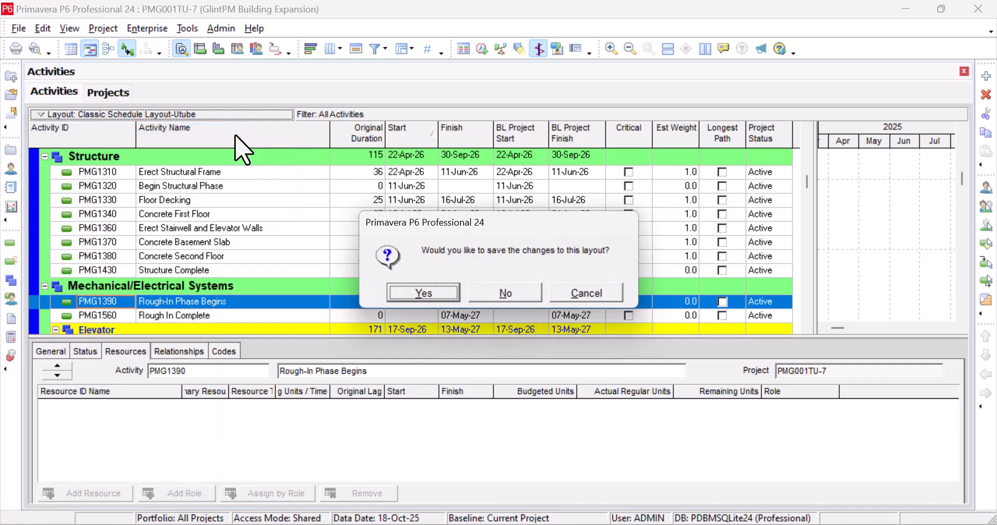
click(506, 293)
scroll(519, 322, down, 1)
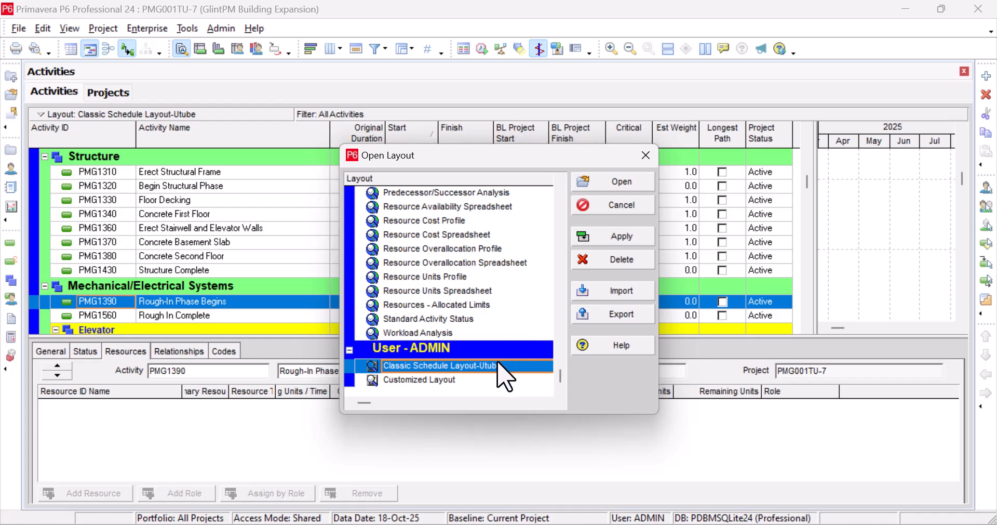
click(625, 186)
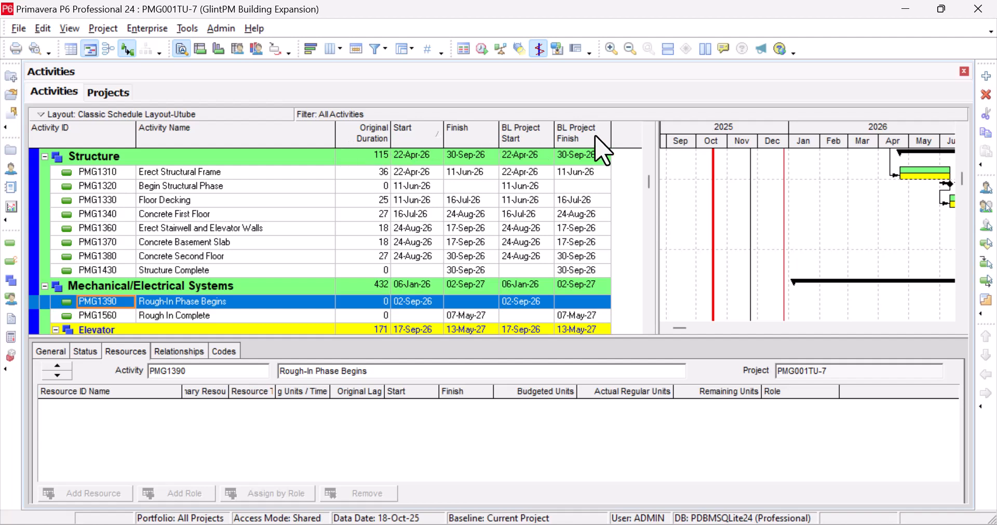
Slightly widen the Start, Finish, BL Project Start and BL Project Finish columns in the activity table.
drag(615, 129, 617, 130)
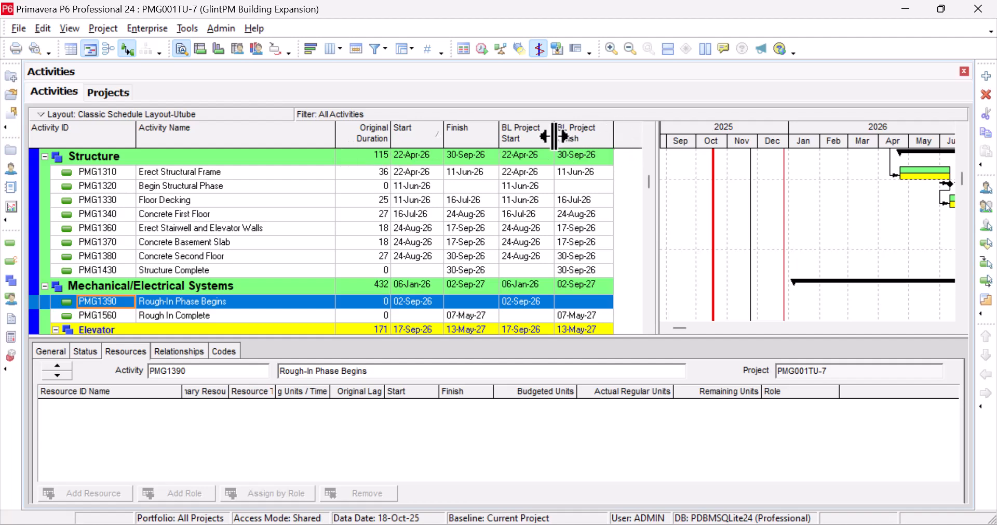
drag(555, 135, 559, 134)
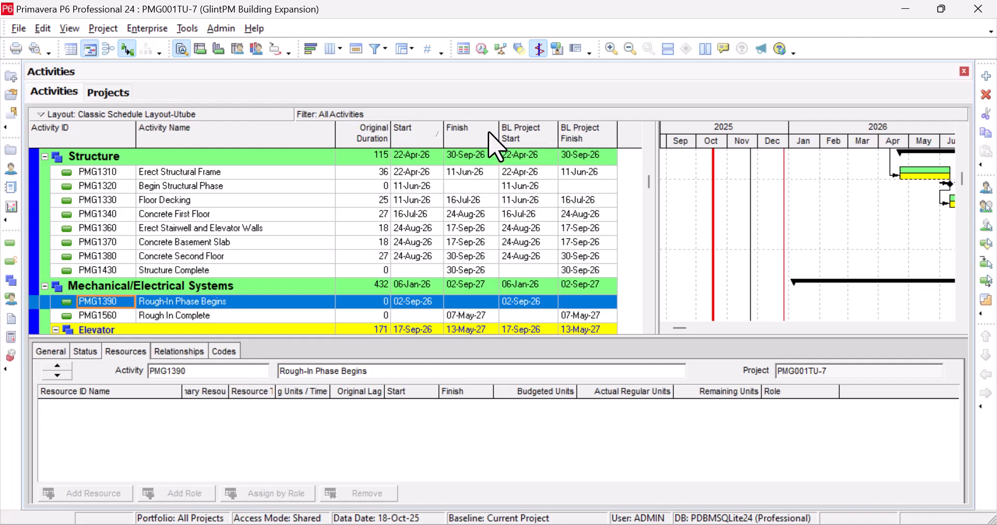
drag(499, 129, 449, 130)
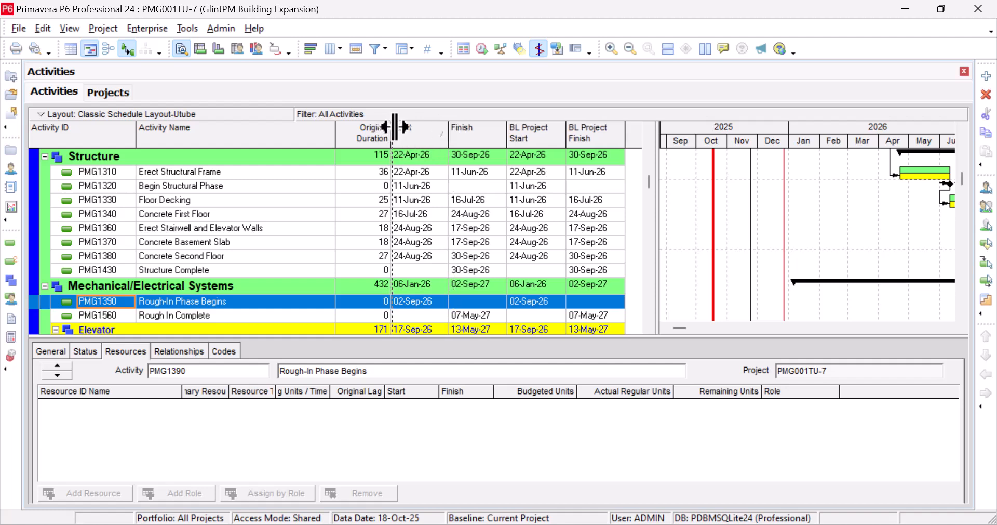
drag(395, 127, 396, 127)
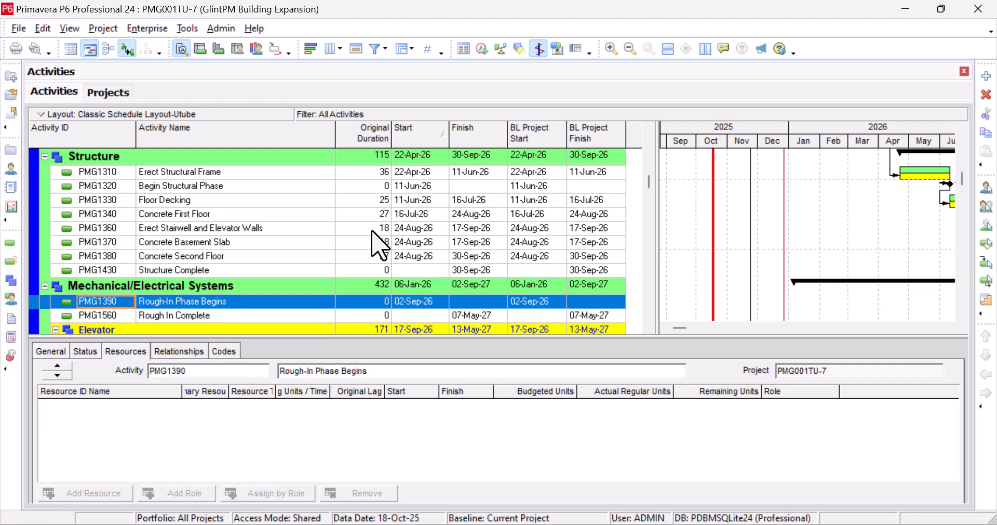
Try SF as the relationship type between Erect Stairwell and Elevator Walls and its predecessor Concrete First Floor, and return it to FS.
click(374, 231)
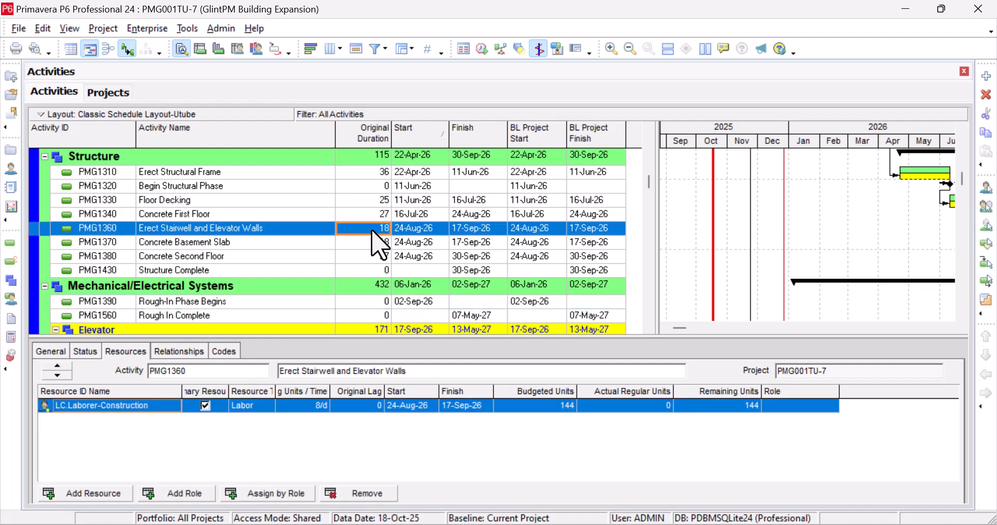
scroll(379, 244, down, 2)
scroll(374, 230, up, 7)
scroll(382, 239, up, 4)
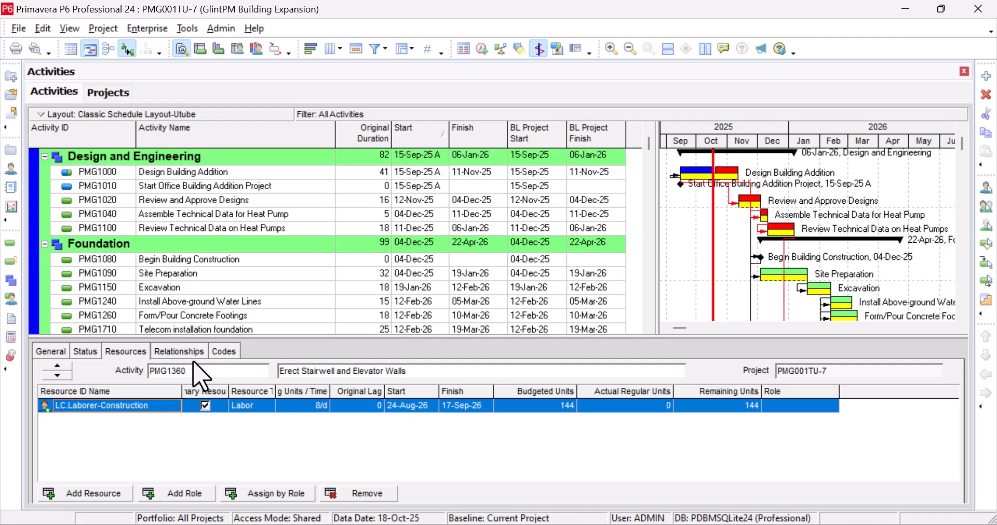
click(174, 355)
click(414, 427)
click(414, 427)
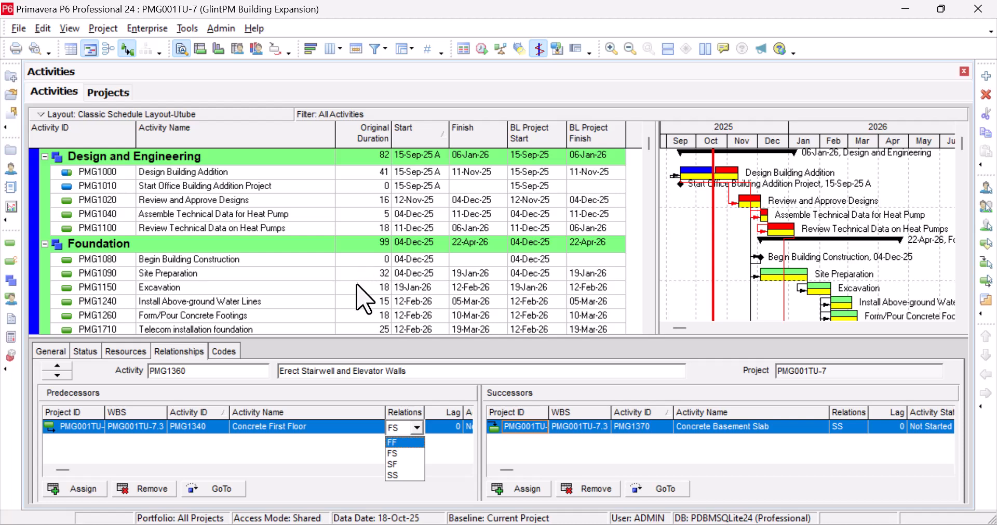
click(410, 465)
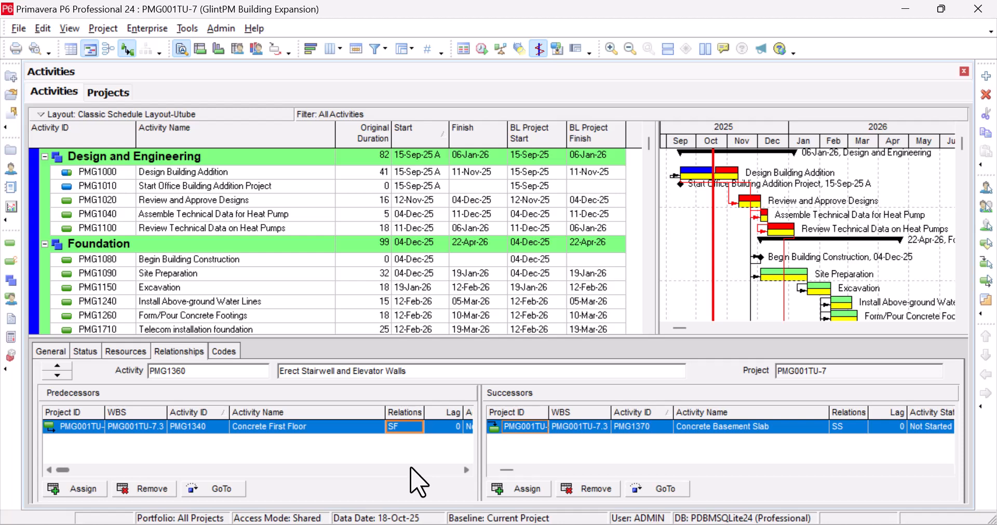
click(407, 427)
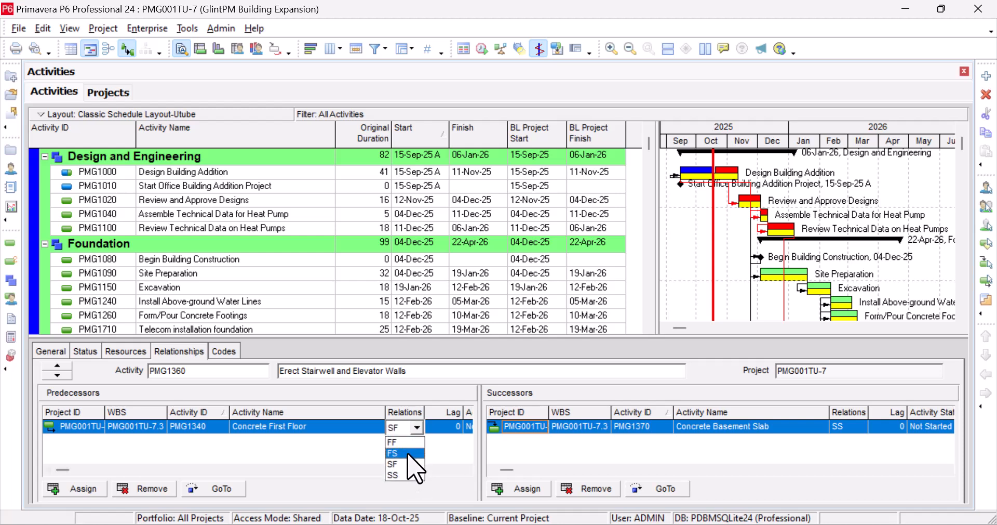
click(407, 453)
Examine the predecessor and successor relationships of Form/Pour Concrete Footings and Telecom installation foundation in the Foundation group.
scroll(356, 275, down, 1)
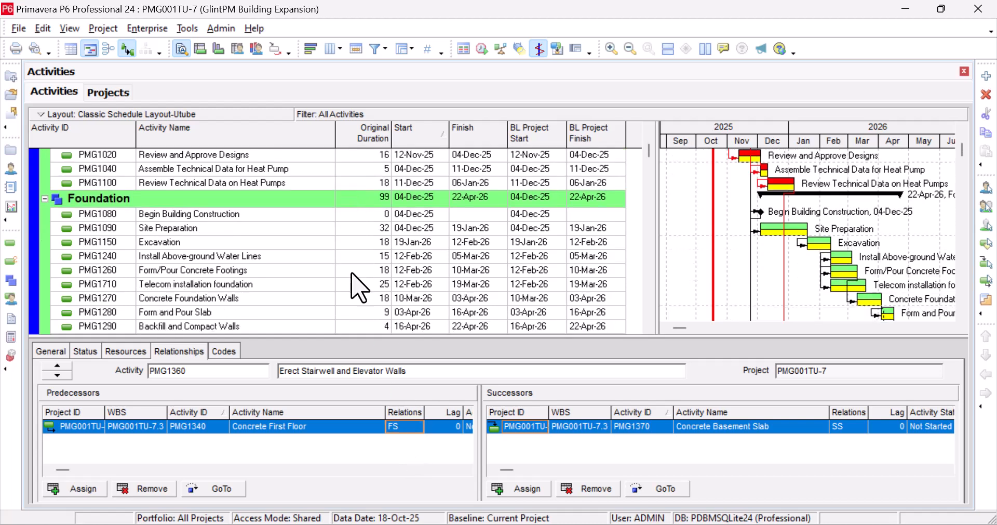
click(344, 270)
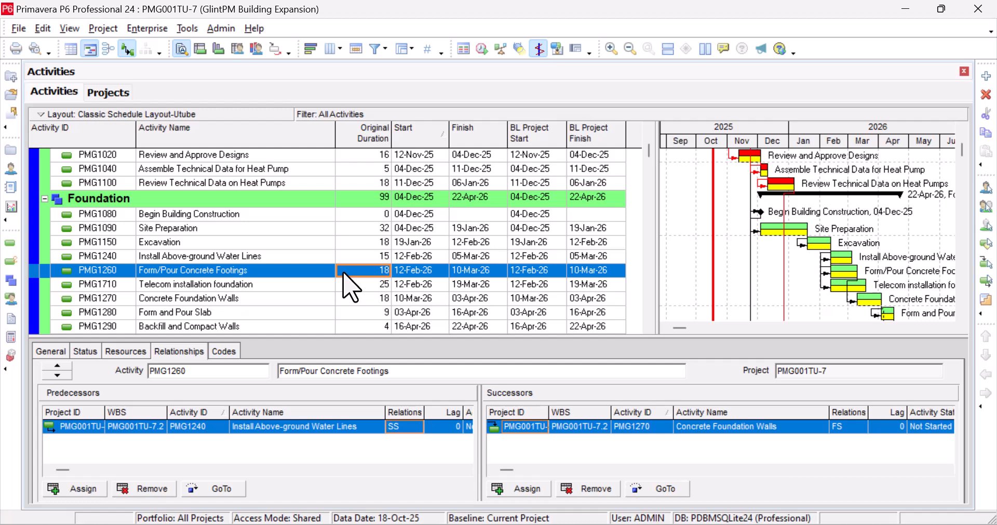
scroll(344, 273, down, 1)
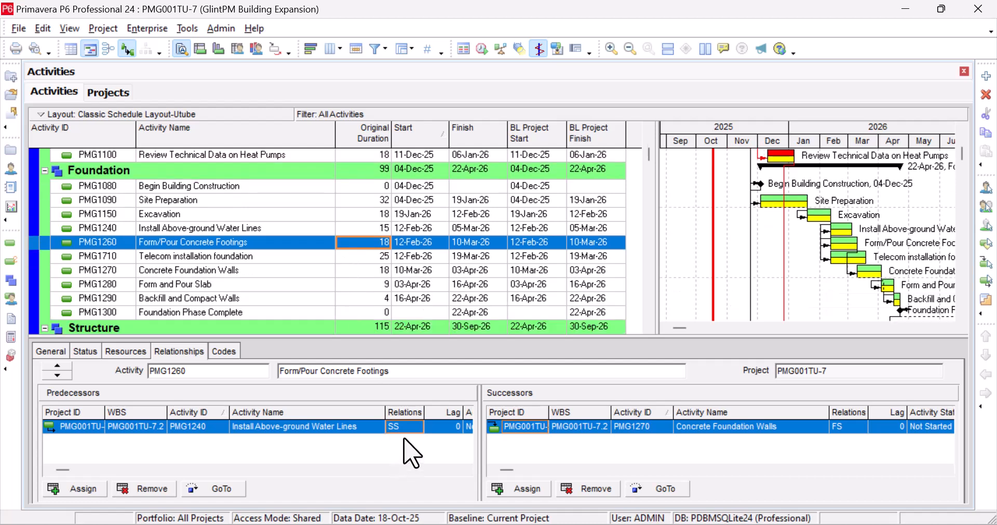
click(413, 256)
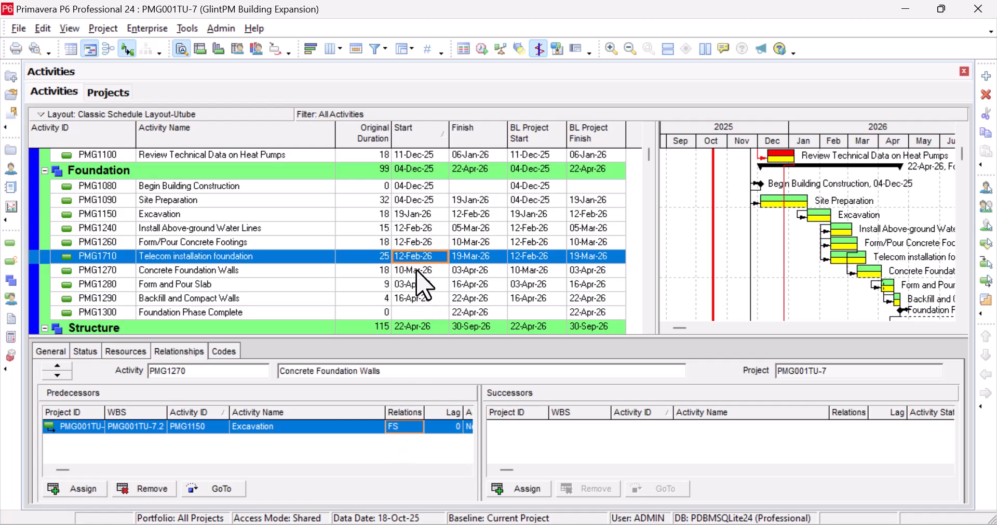
Examine the relationships of the other Foundation activities, including Backfill and Compact Walls, Begin Building Construction and Site Preparation.
click(417, 271)
click(418, 284)
click(417, 298)
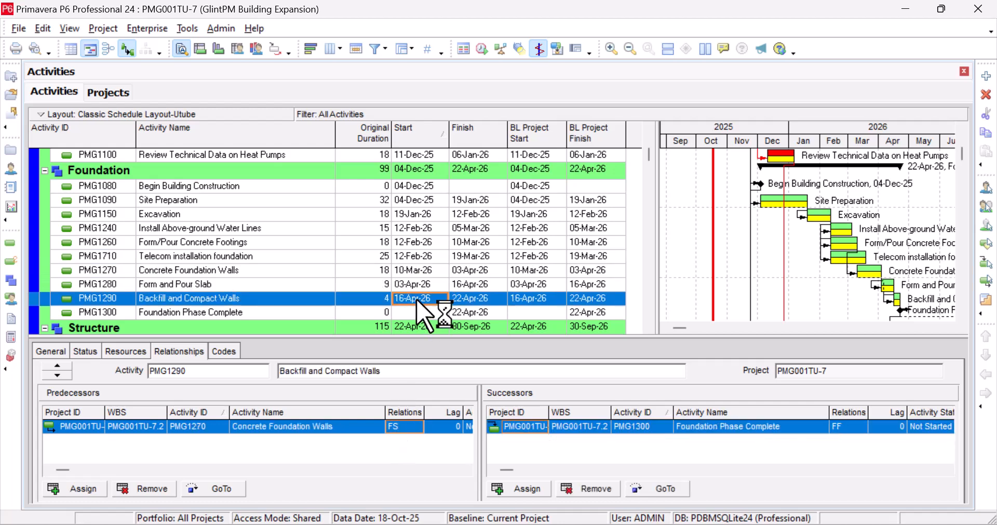
scroll(419, 312, down, 1)
scroll(422, 309, up, 4)
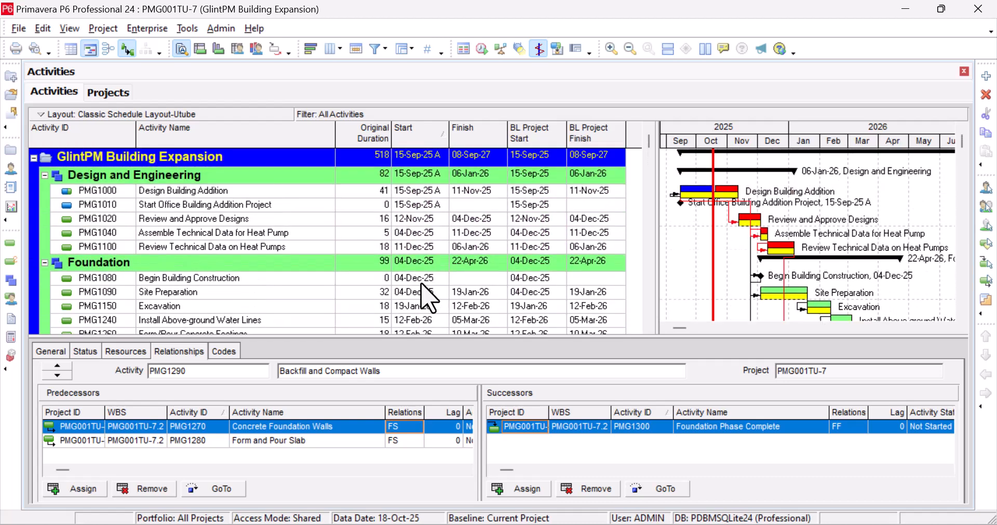
click(422, 281)
scroll(418, 270, down, 1)
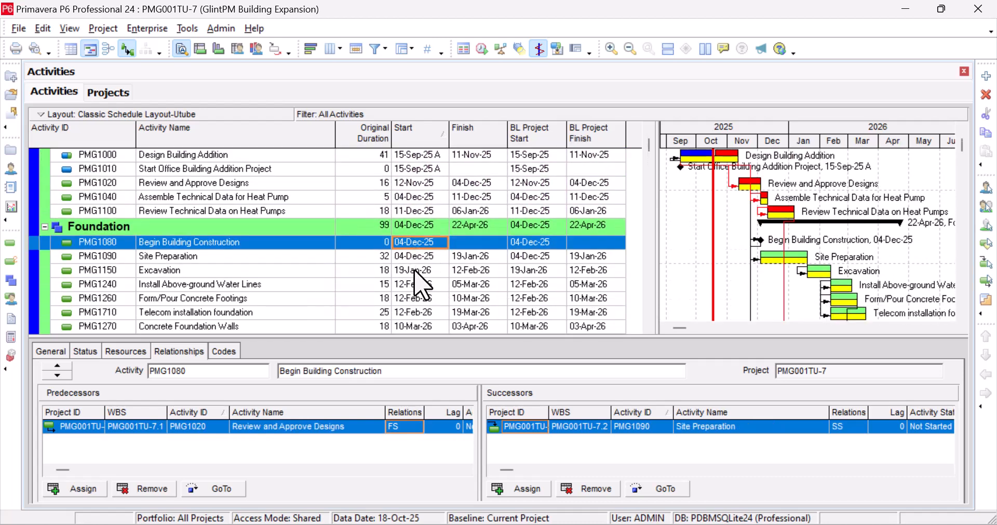
click(421, 258)
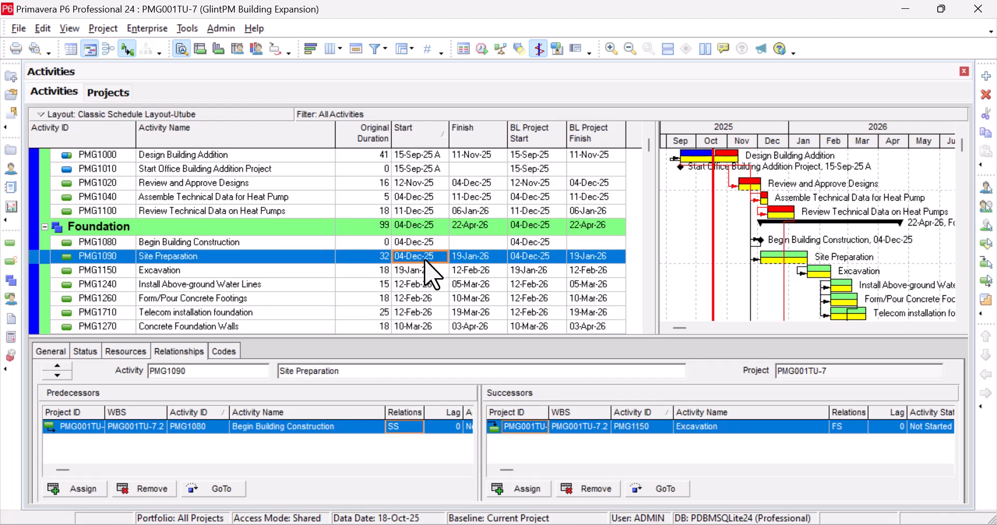
click(416, 426)
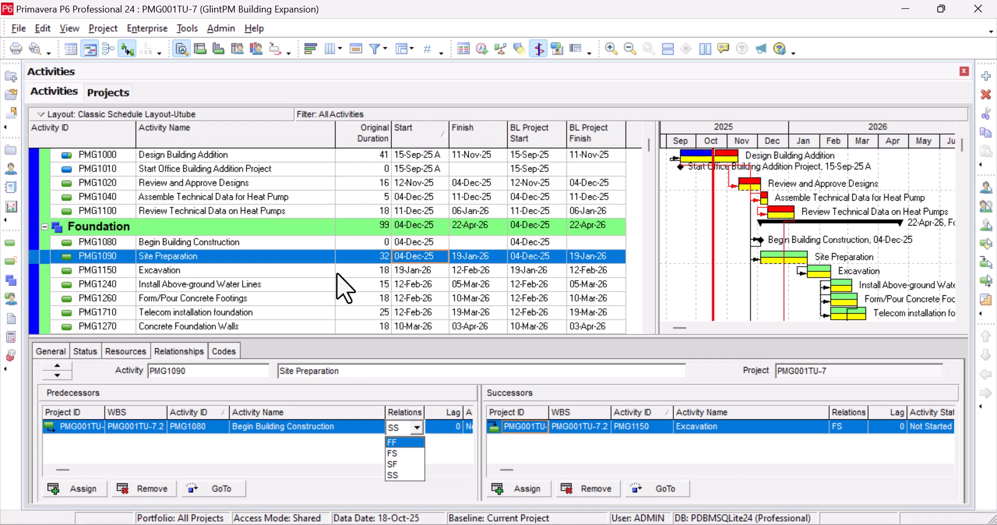
key(Escape)
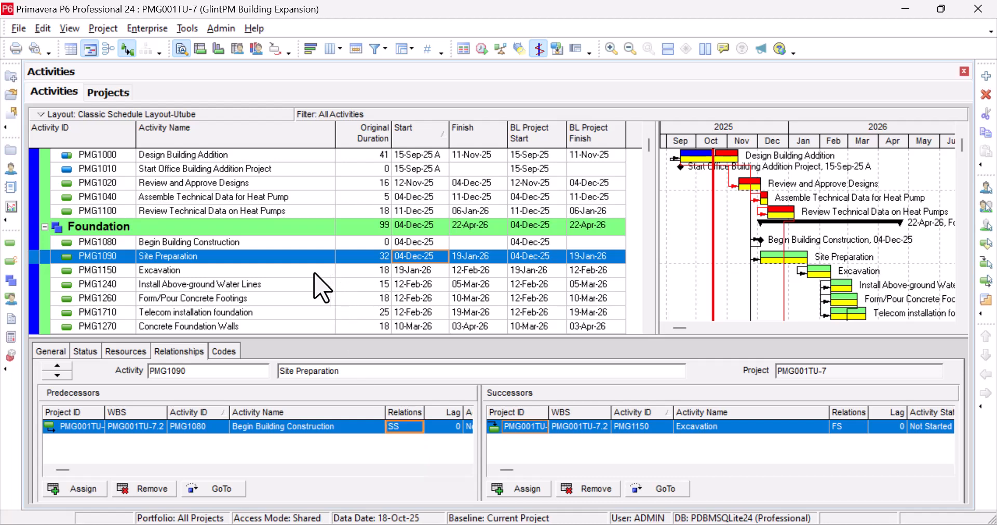
Try SF as the relationship type between Excavation and its predecessor Site Preparation, and return it to FS.
click(319, 271)
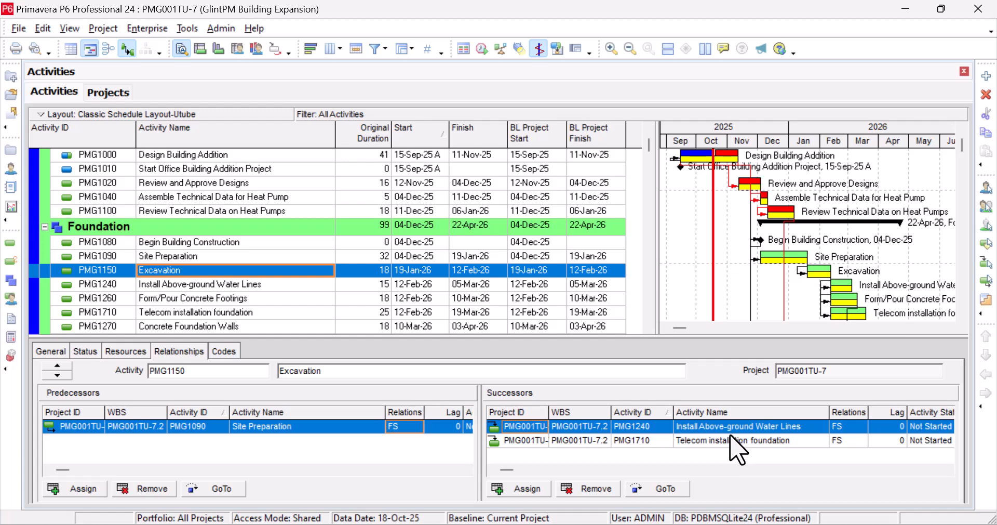
click(404, 427)
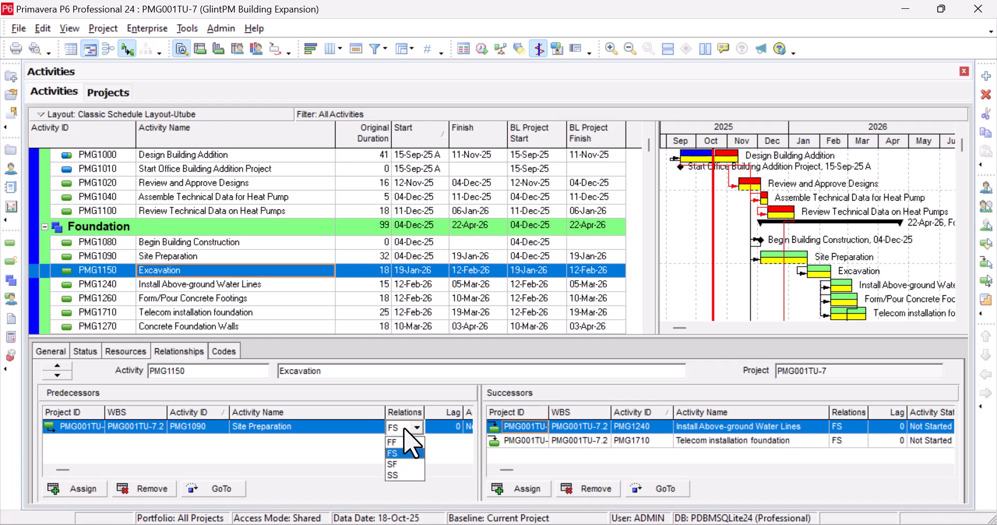
click(408, 463)
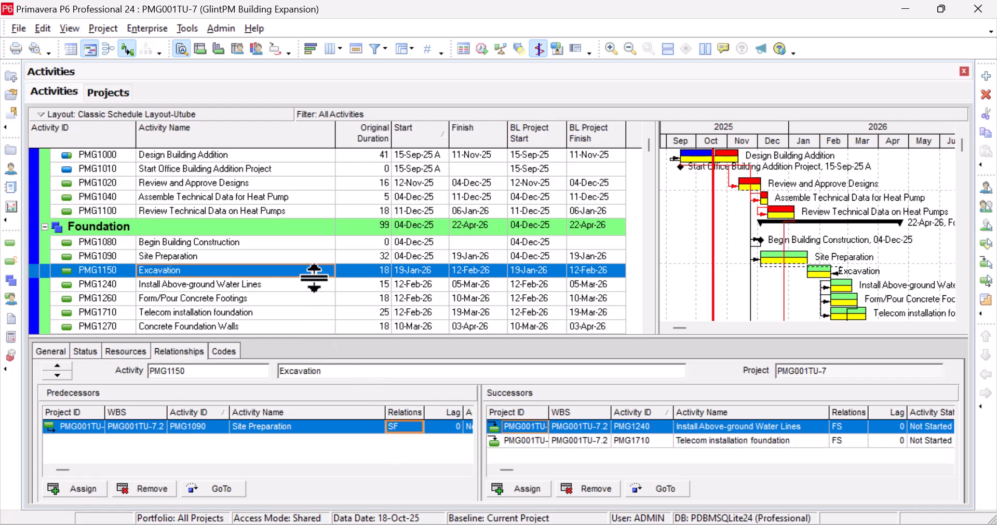
click(415, 427)
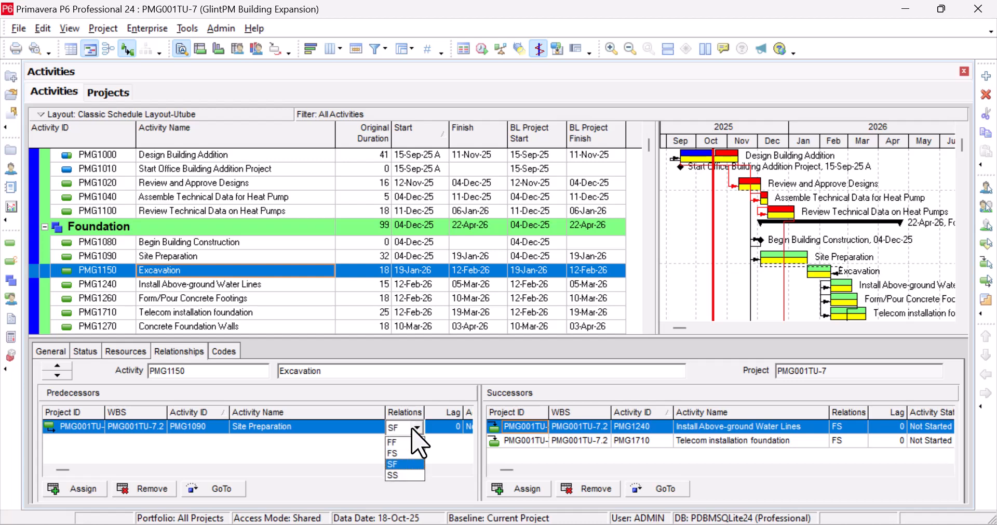
click(413, 461)
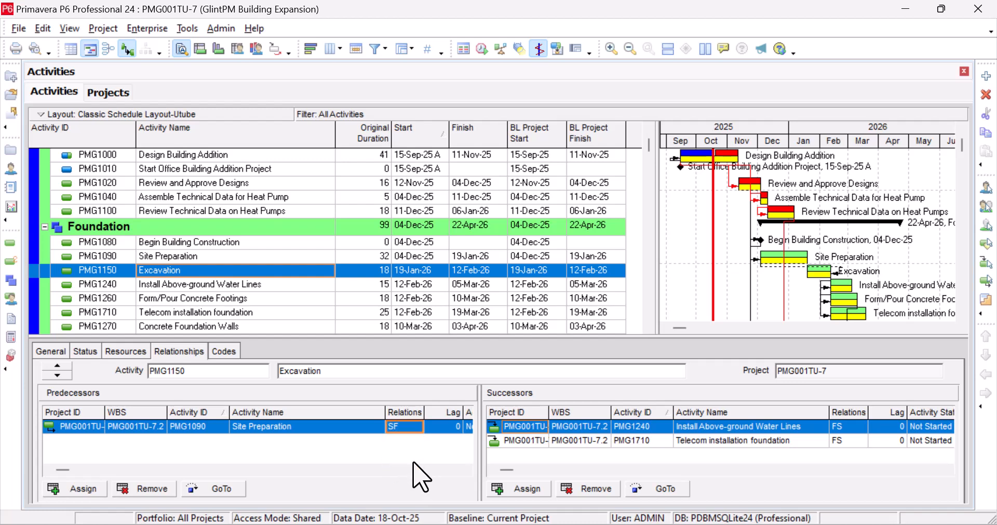
click(415, 426)
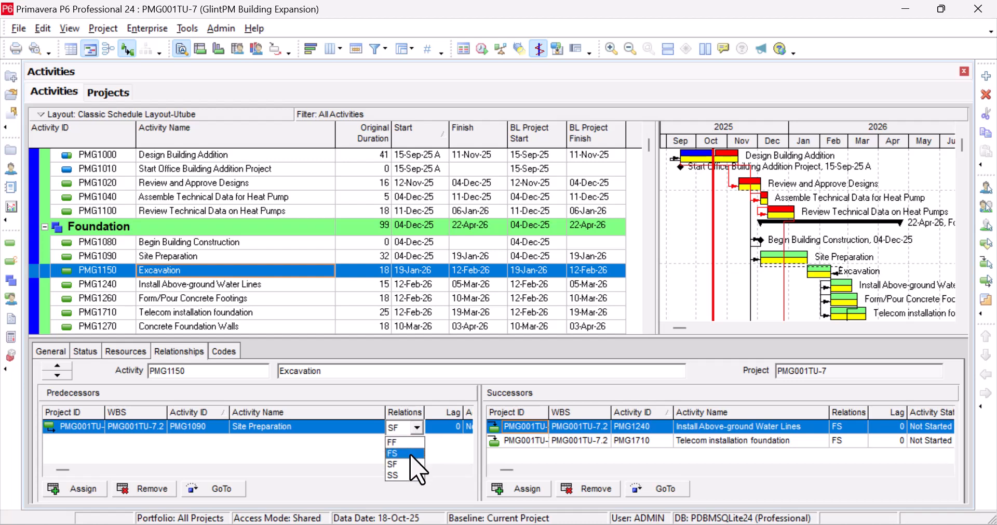
click(411, 454)
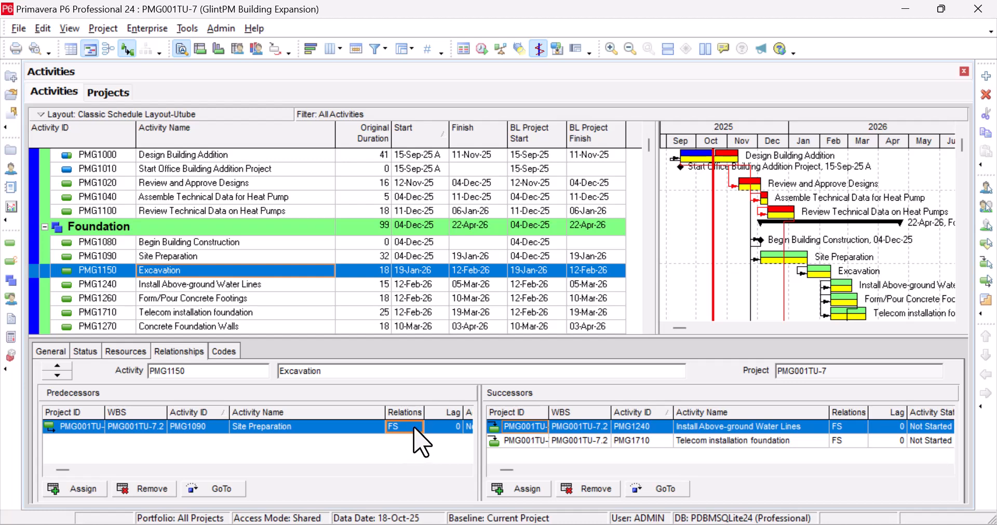
Try SS as the relationship type between Excavation and its predecessor Site Preparation, and return it to FS.
click(417, 428)
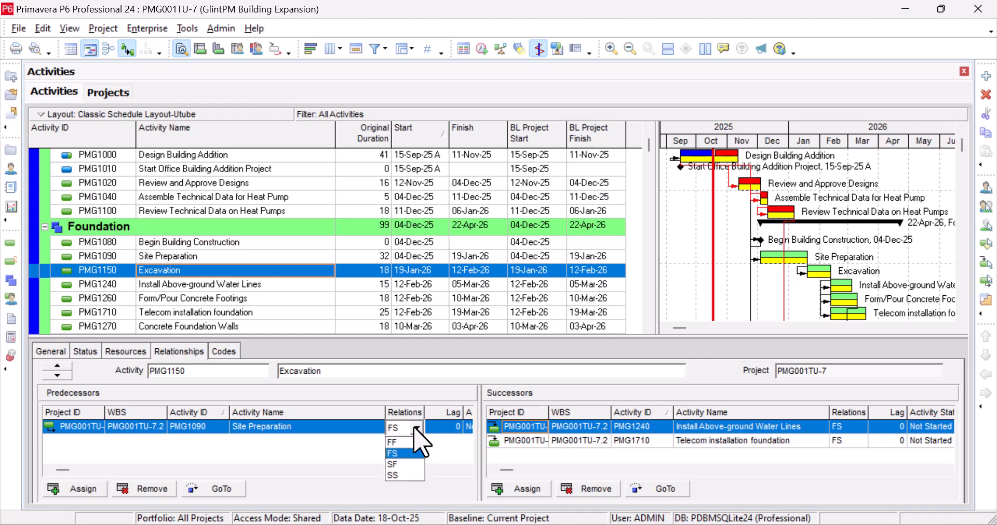
click(411, 476)
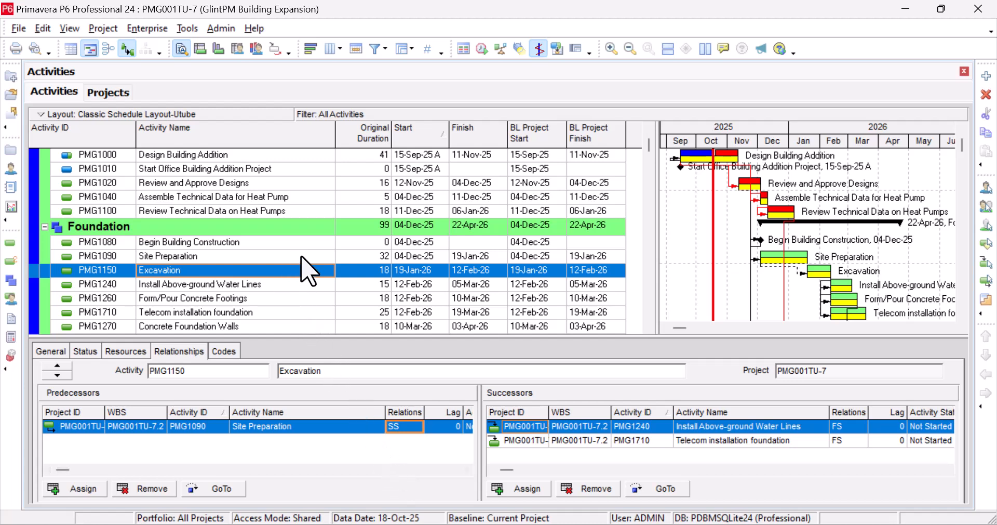
click(456, 427)
click(405, 427)
click(406, 428)
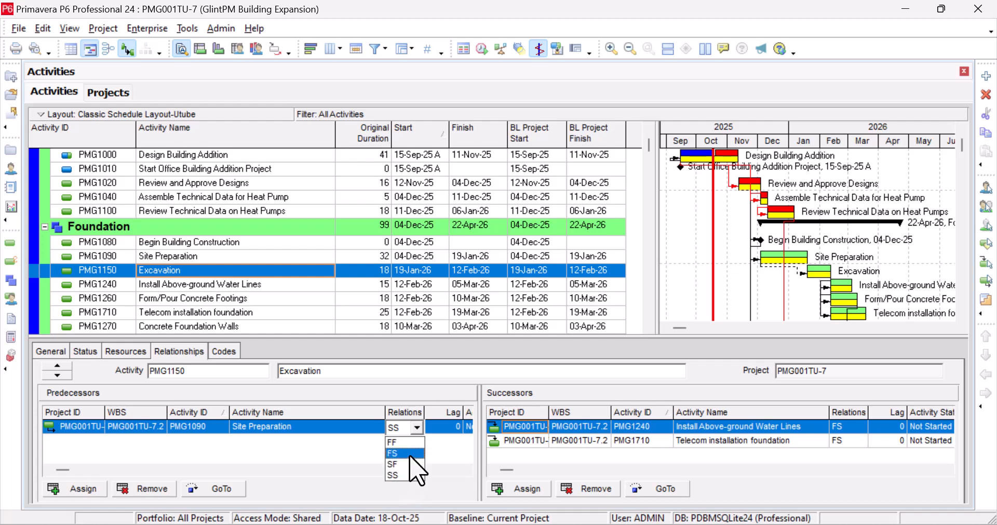
click(411, 454)
Try a lag of -10 on the FS relationship between Excavation and its predecessor Site Preparation, and reset the lag to 0.
click(442, 427)
click(438, 423)
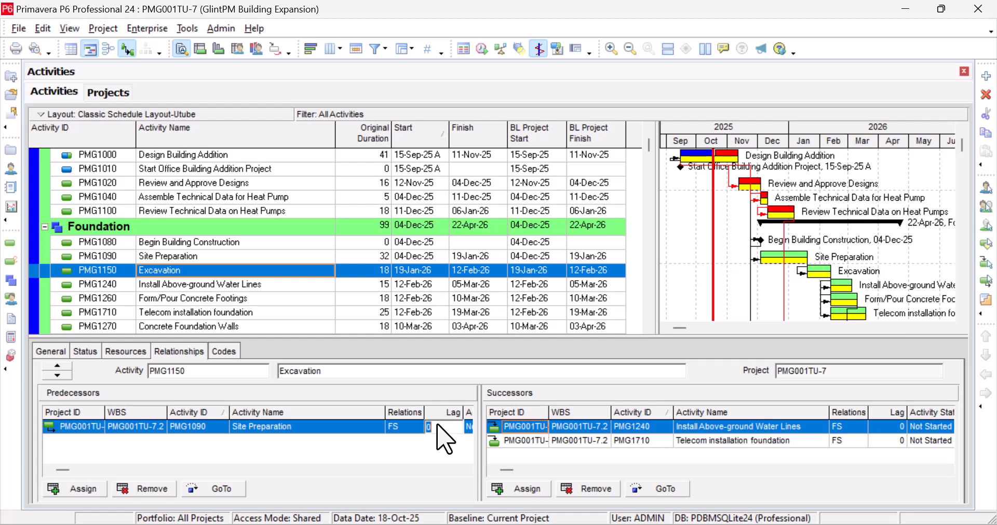
text(-10)
click(415, 452)
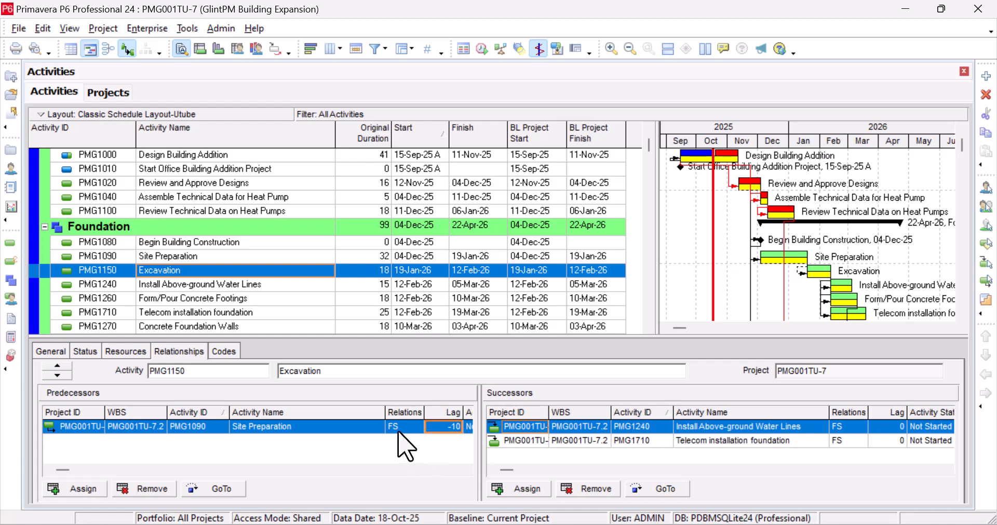
click(446, 427)
text(0)
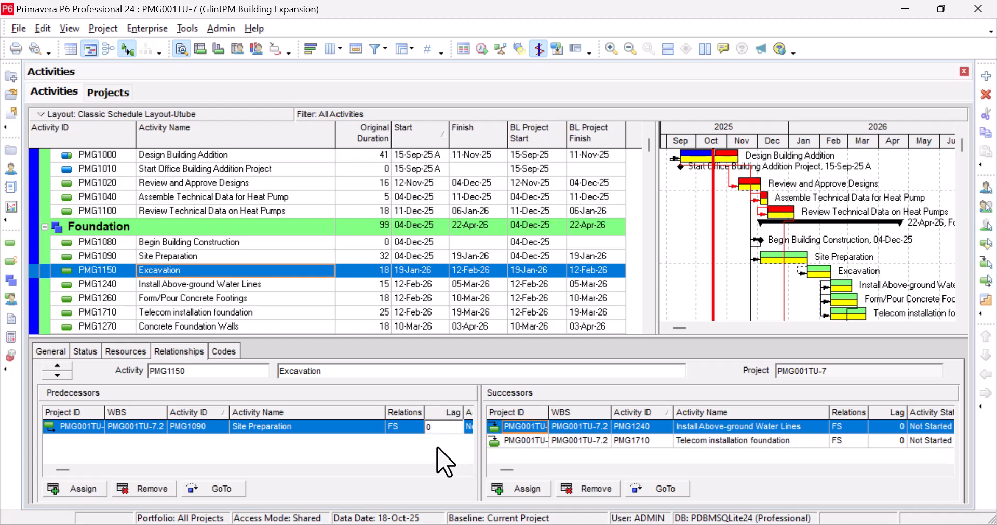
key(Return)
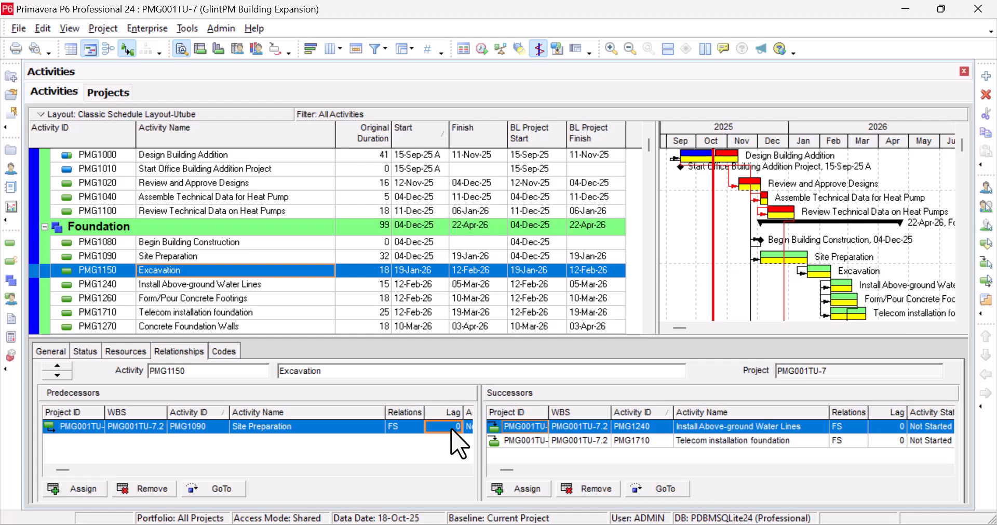
click(451, 429)
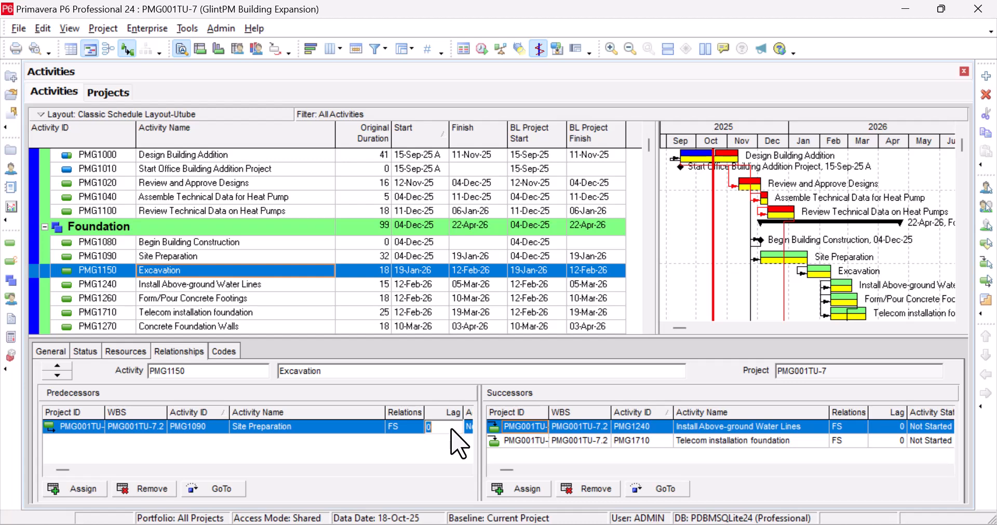
click(404, 430)
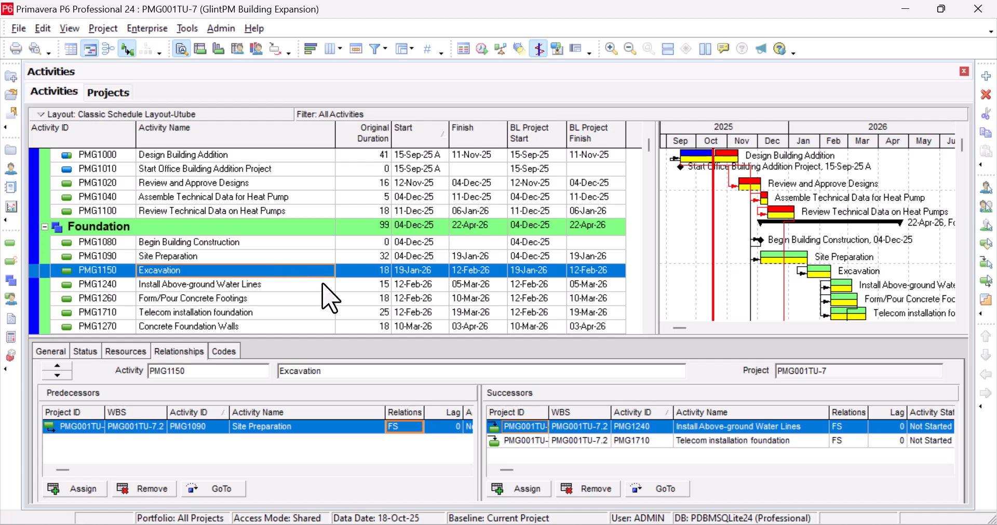
Compare the original durations and relationships of Site Preparation and Excavation in the Foundation group.
click(381, 258)
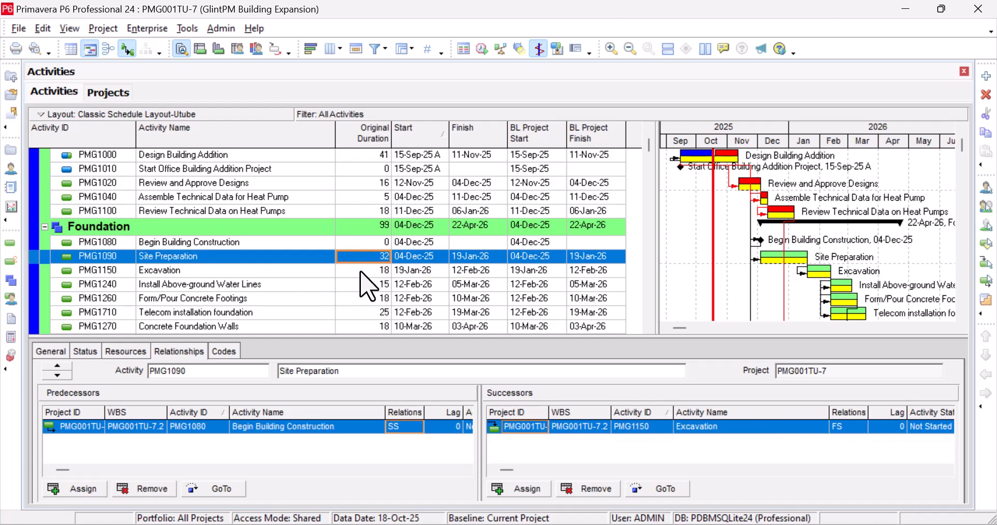
click(361, 272)
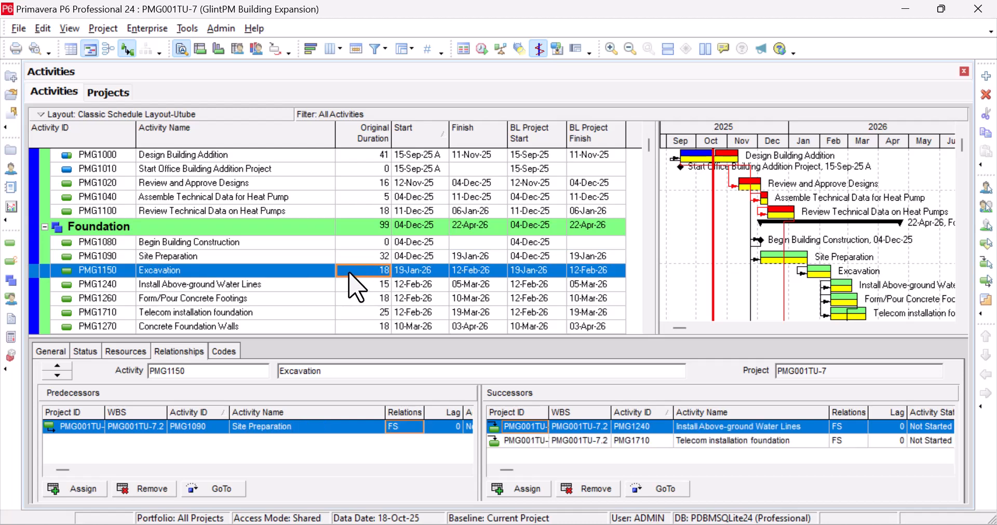
click(293, 271)
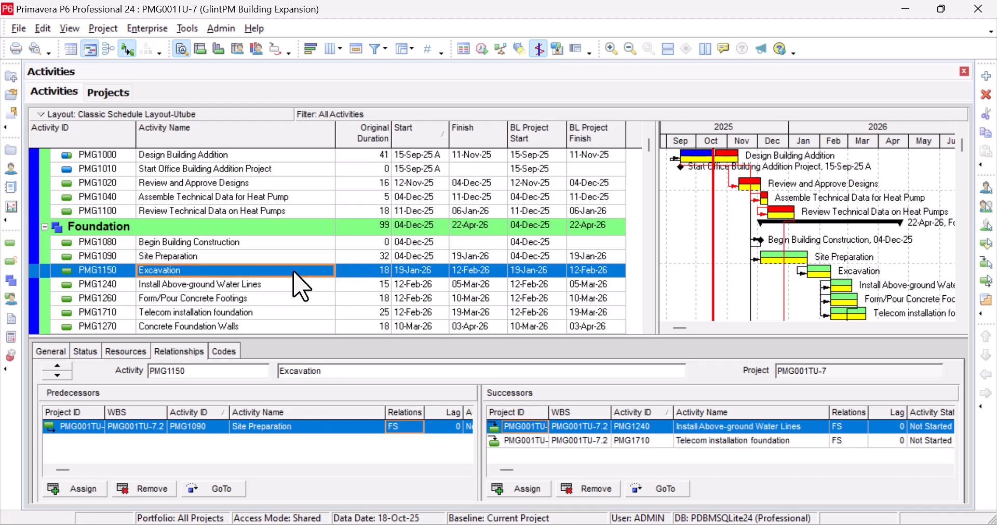
click(309, 257)
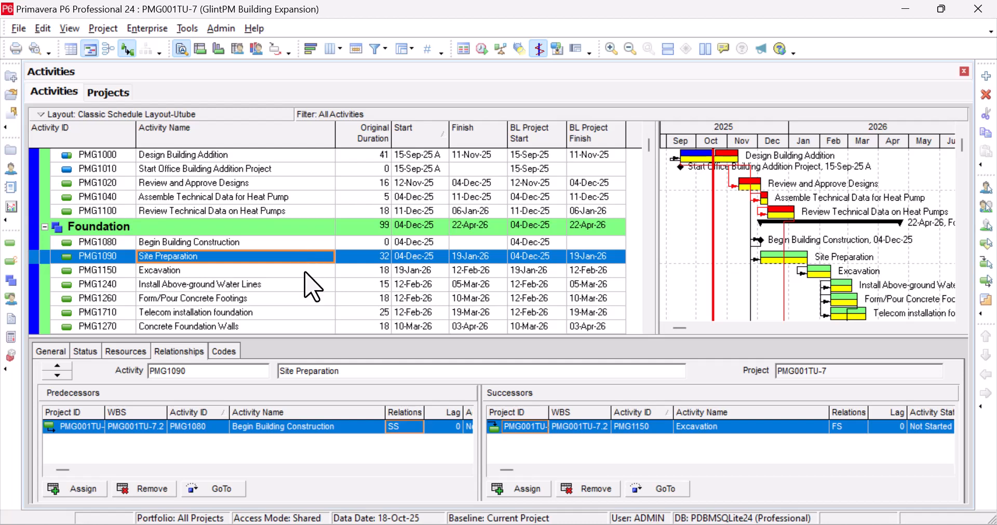
click(304, 271)
click(313, 259)
click(314, 271)
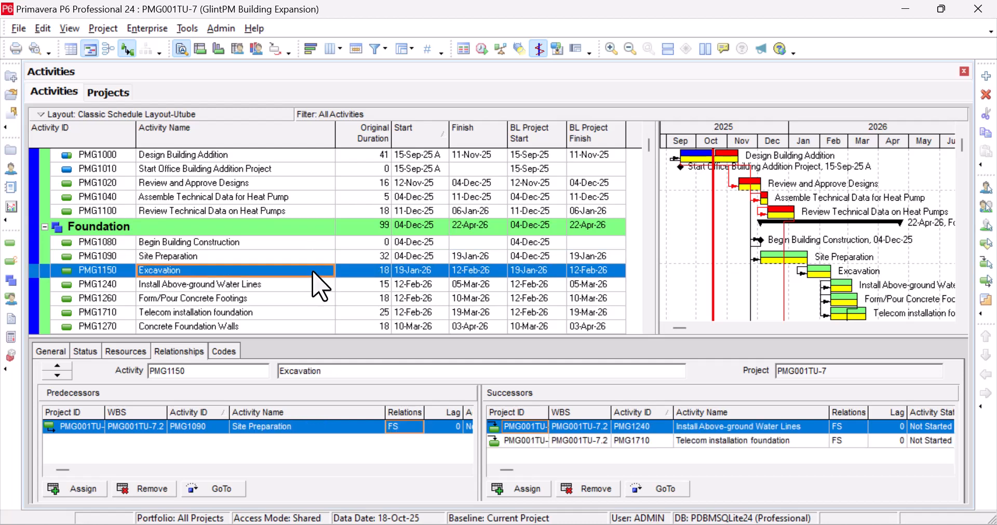
Change the relationship between Excavation and its predecessor Site Preparation to SS with a lag of 6.
click(408, 427)
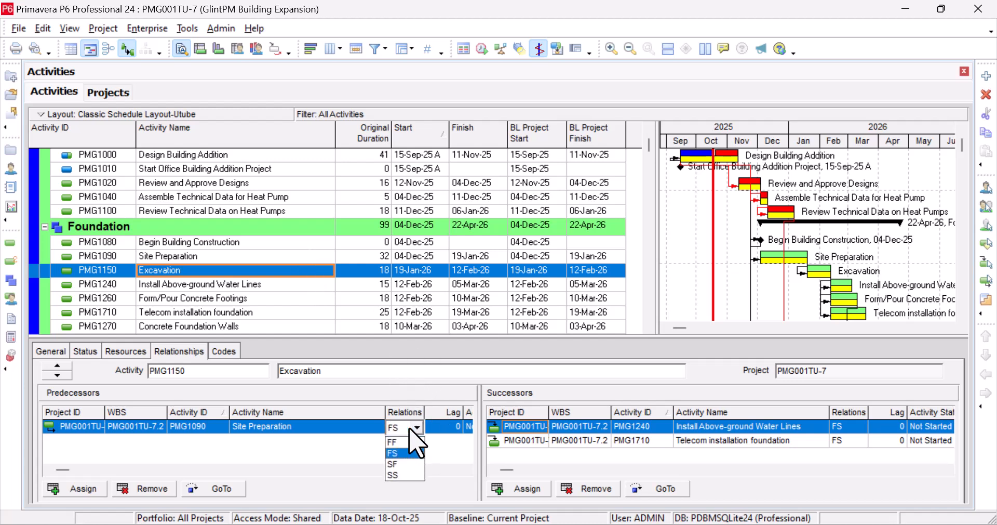
click(408, 474)
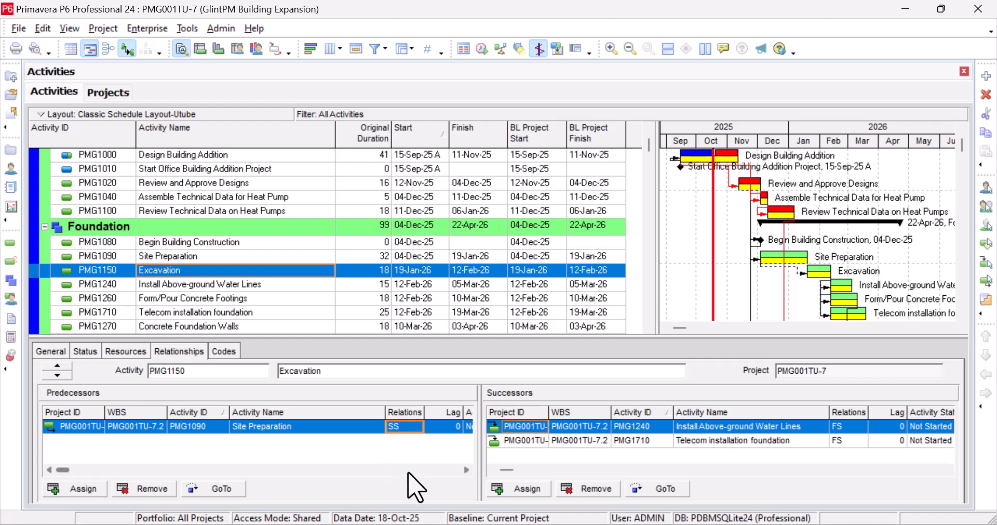
click(439, 429)
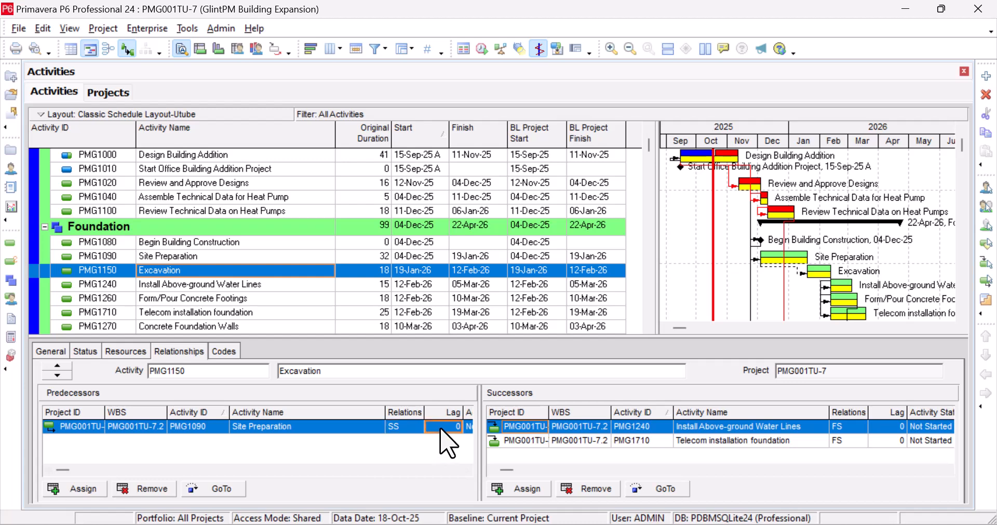
text(6)
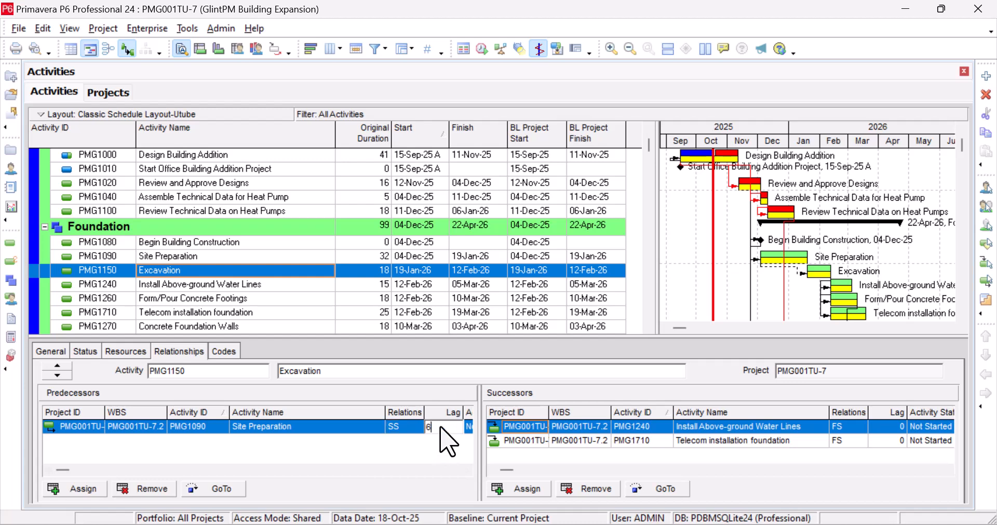
click(429, 469)
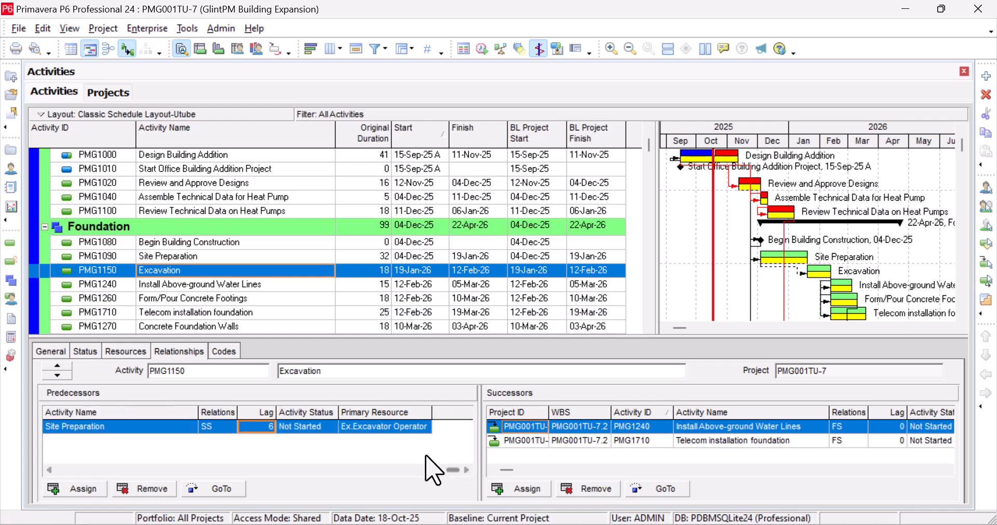
Inspect Excavation's predecessor details, including the WBS and activity ID, and the available relationship types.
click(231, 257)
click(241, 271)
click(49, 469)
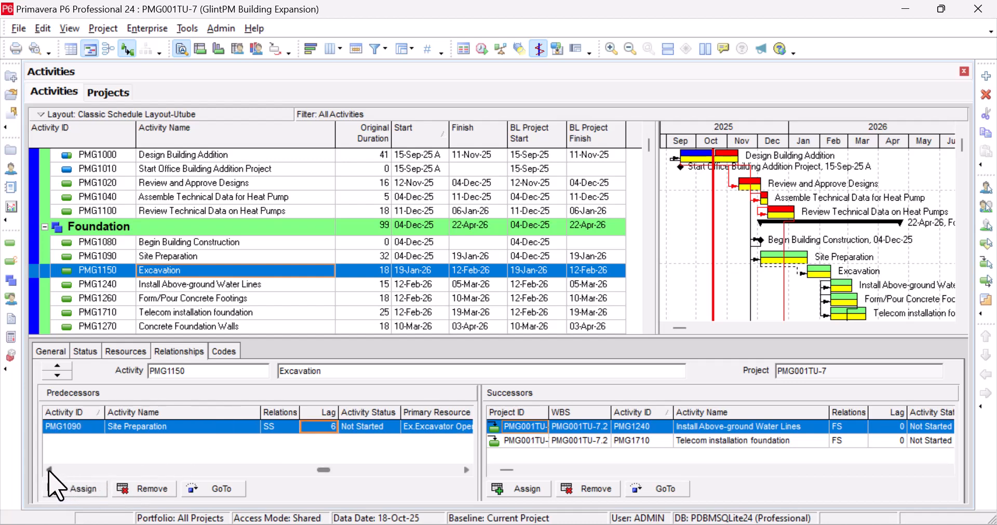
click(49, 469)
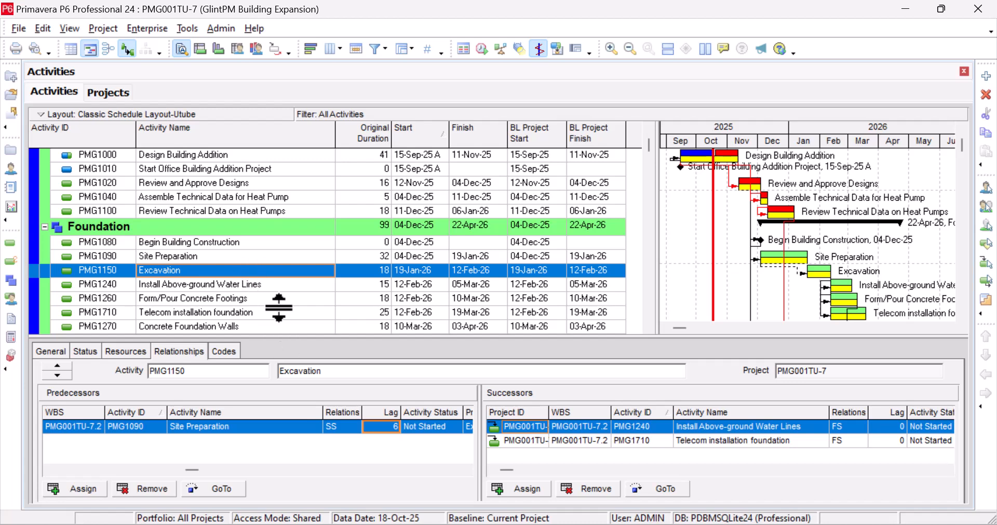
click(347, 427)
click(347, 427)
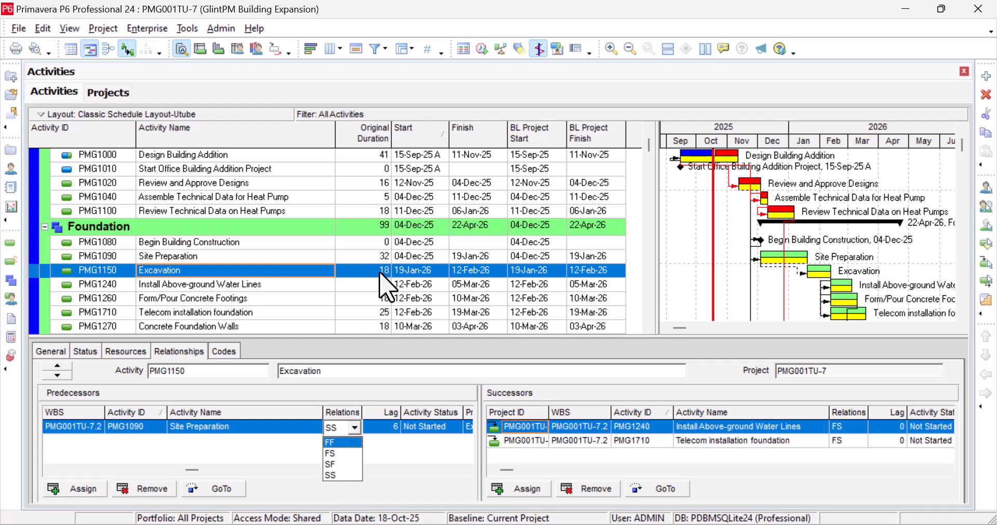
click(359, 257)
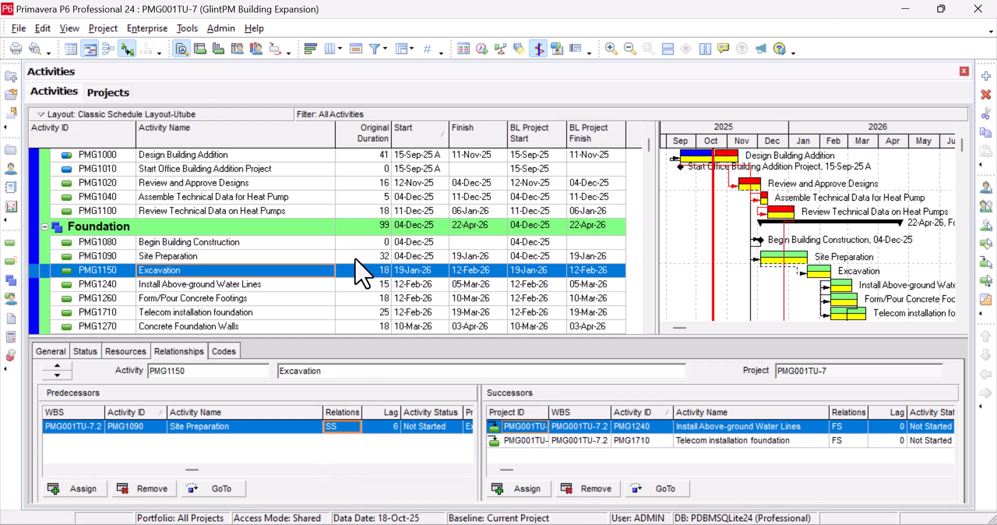
Check the predecessors and successors of Site Preparation, Excavation and Begin Building Construction in the Foundation group.
click(359, 260)
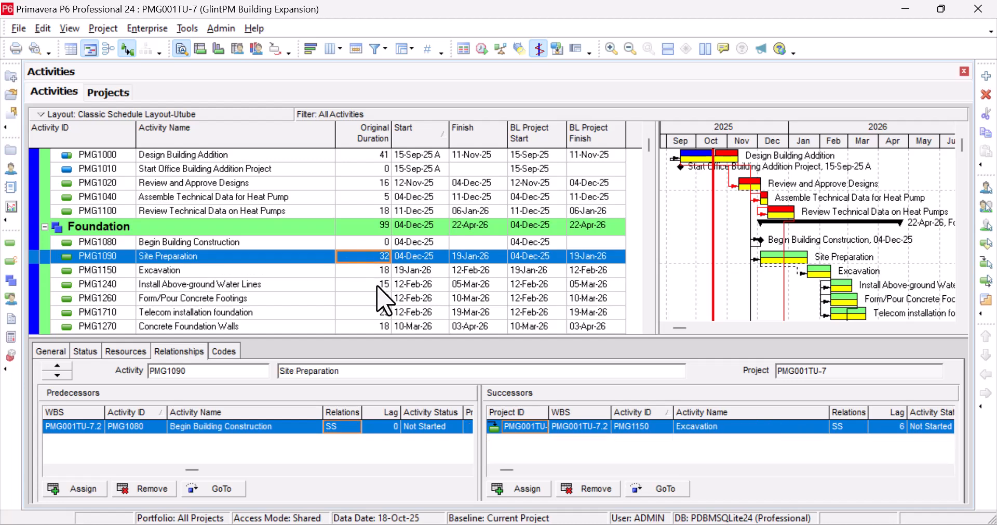
scroll(383, 297, up, 1)
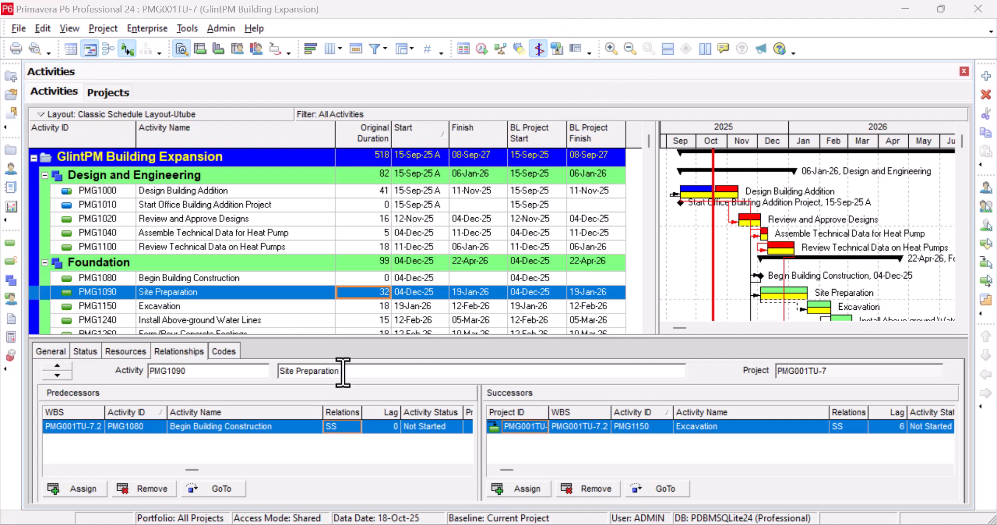
click(307, 309)
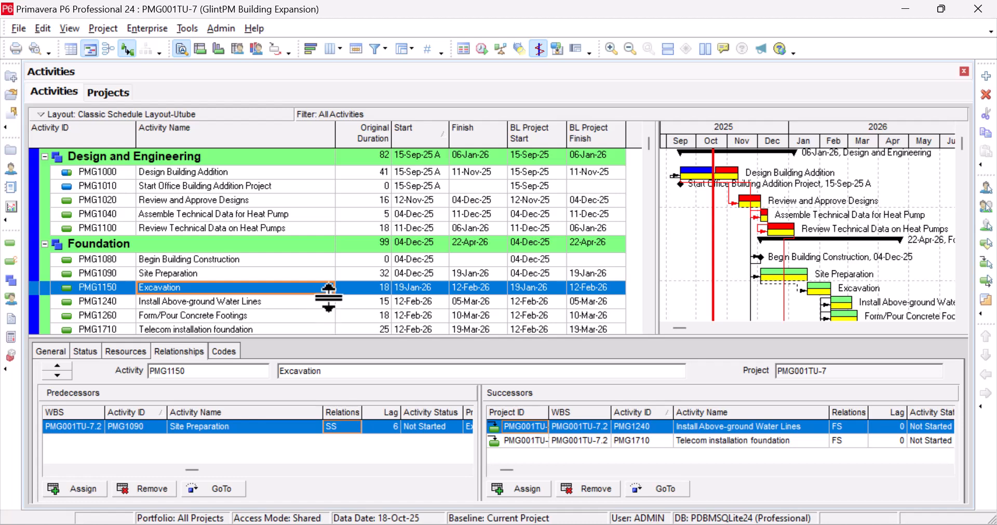
click(372, 276)
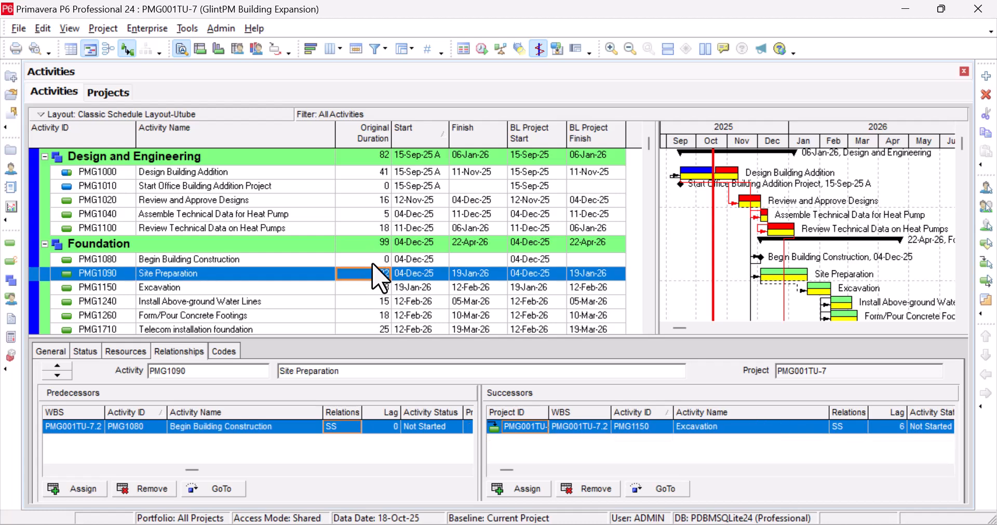
click(372, 263)
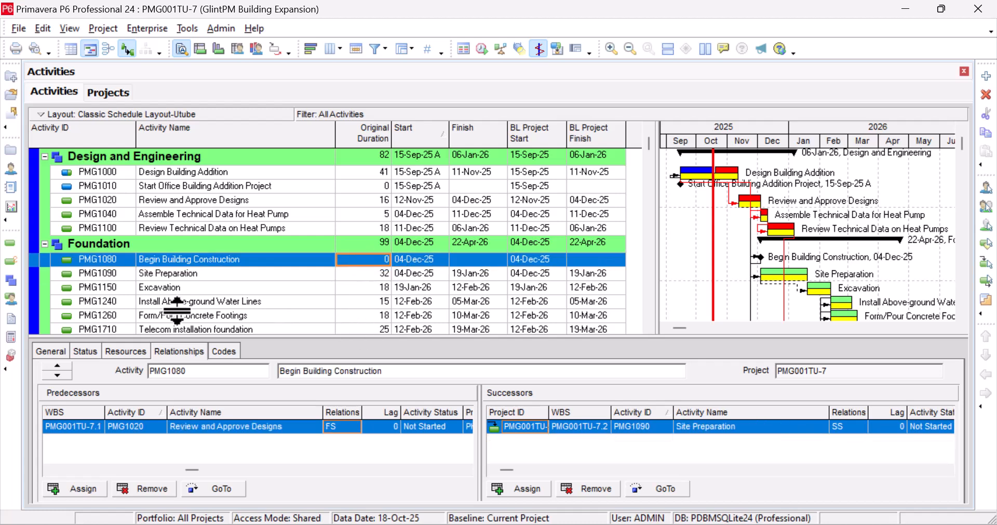
Review the status details and durations of Begin Building Construction, Site Preparation, Form/Pour Concrete Footings and Telecom installation foundation.
click(85, 352)
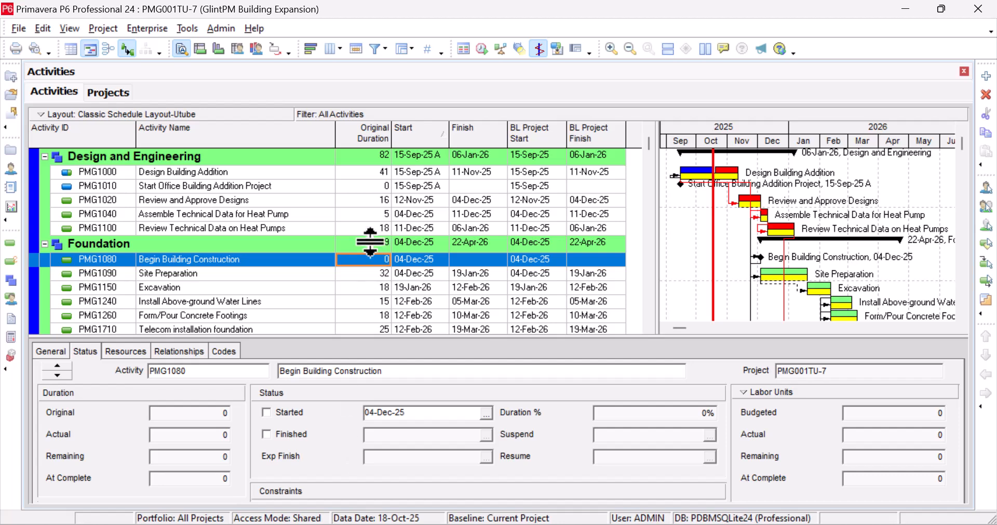
click(358, 273)
scroll(356, 274, down, 3)
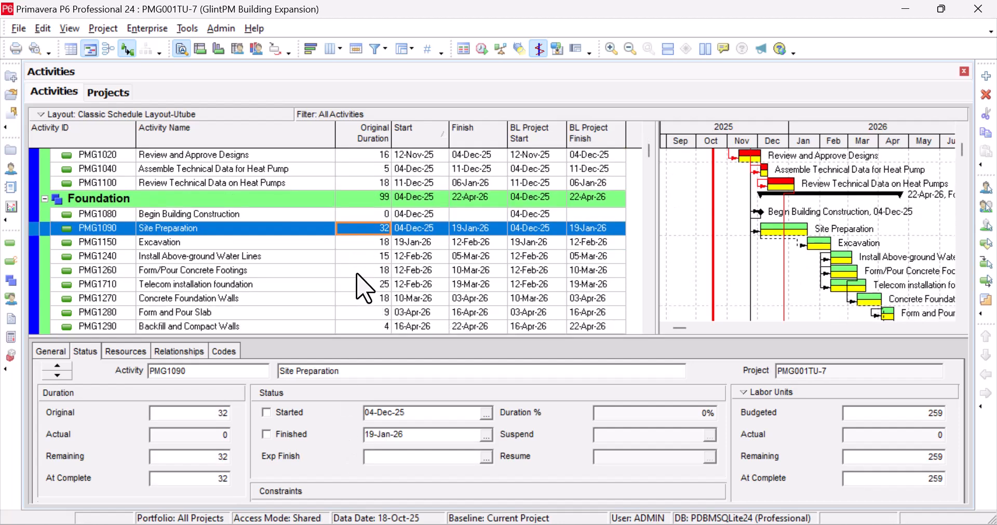
click(360, 271)
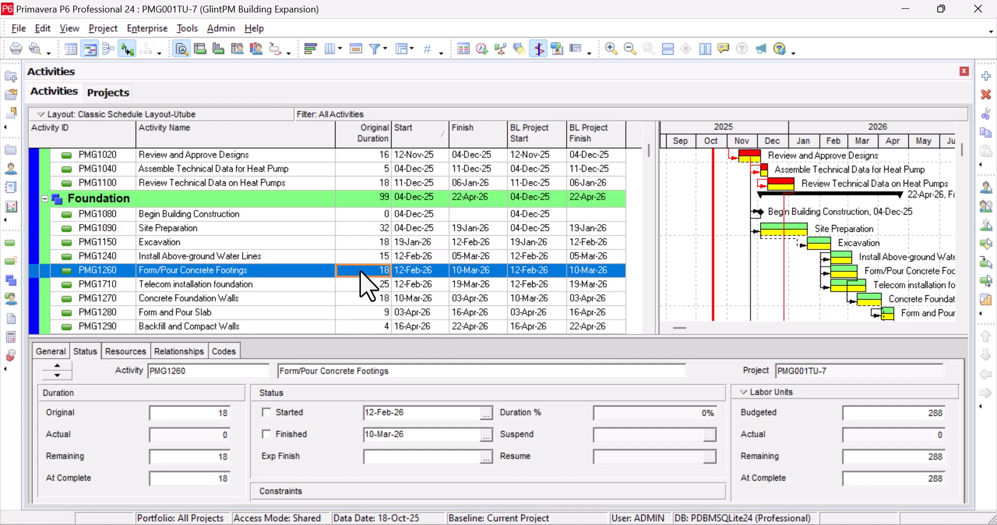
click(359, 284)
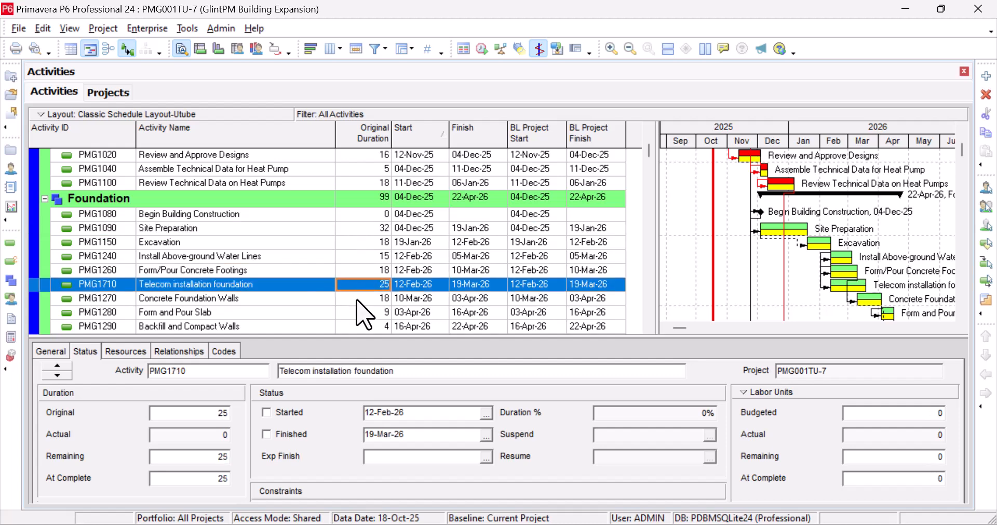
scroll(363, 301, down, 1)
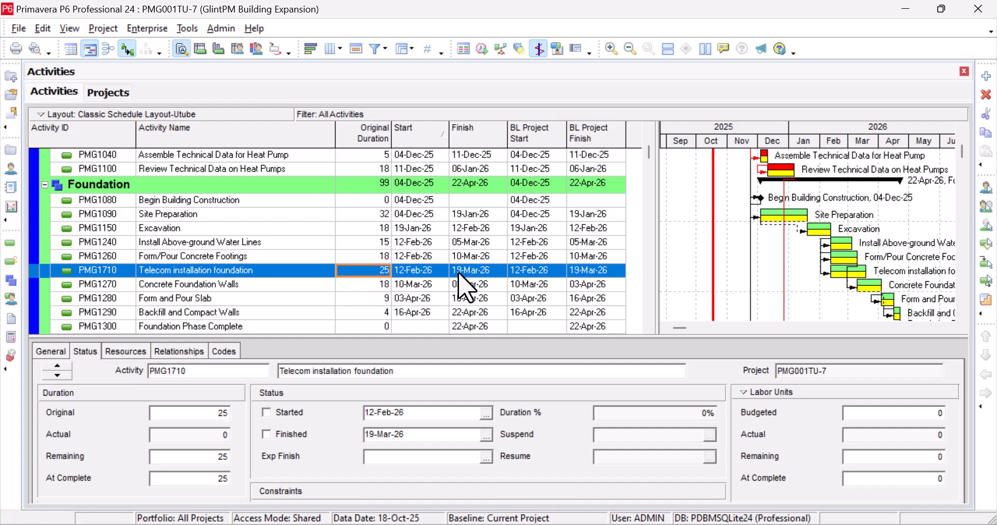
scroll(473, 282, up, 5)
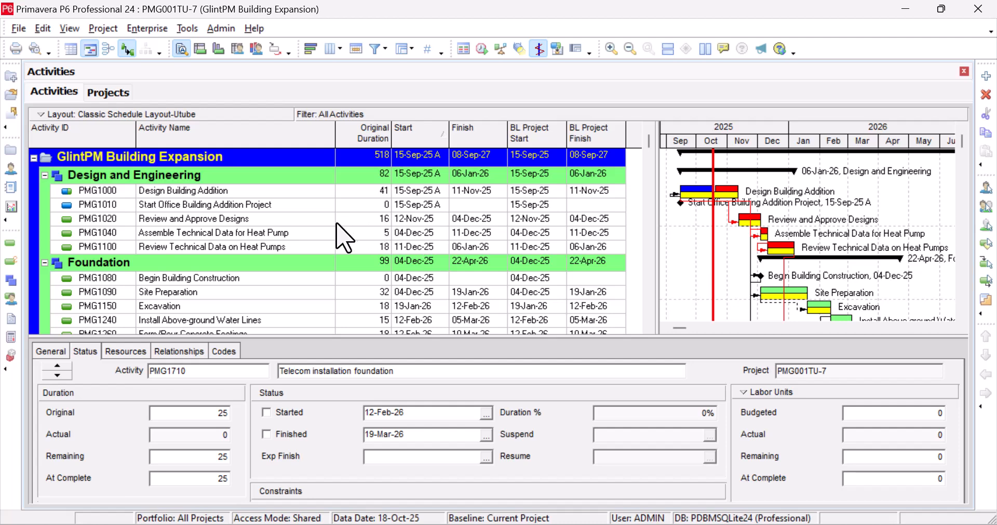
Check the relationships of Review and Approve Designs, and schedule the project using its own data date.
click(406, 220)
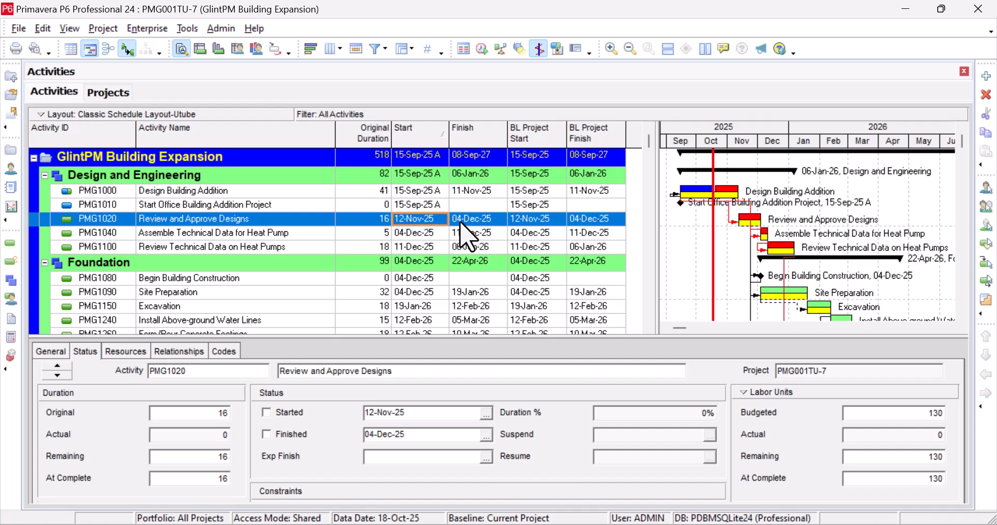
click(200, 352)
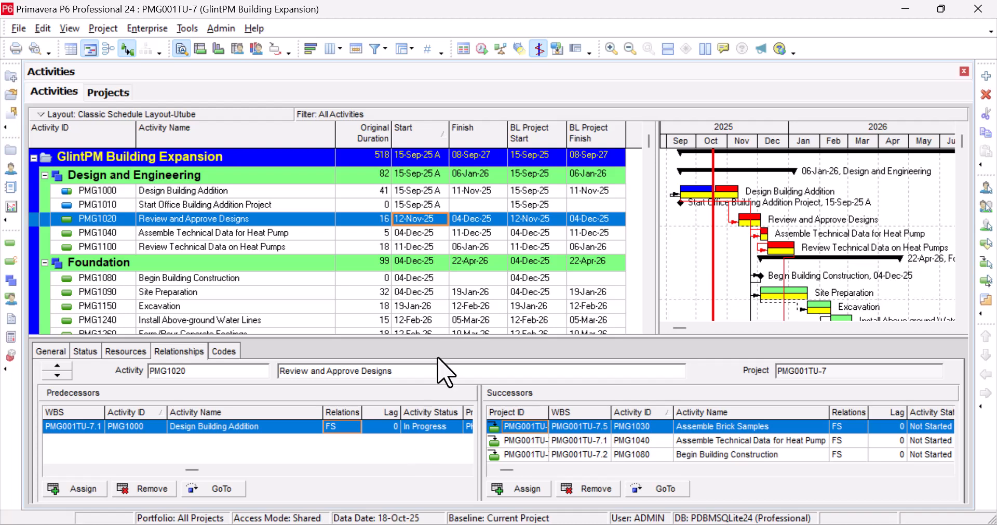
click(483, 50)
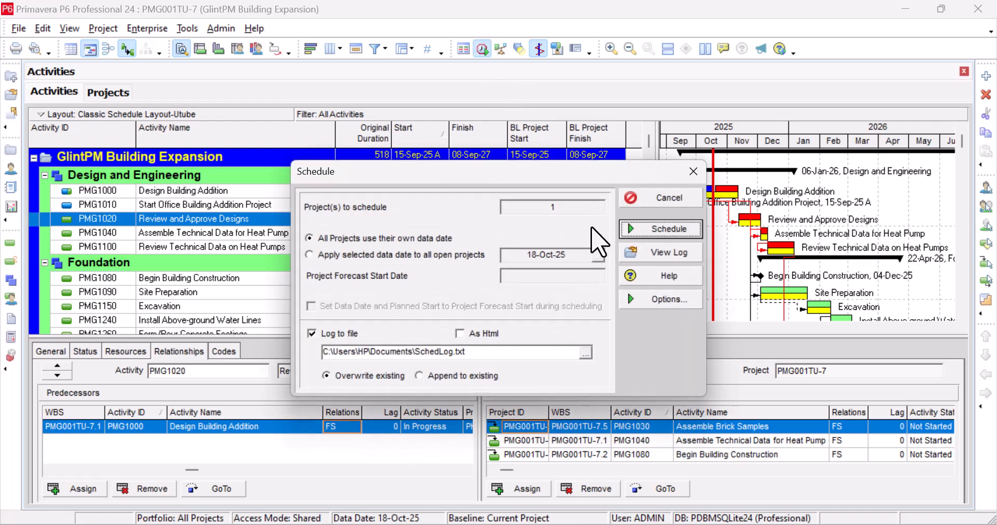
click(657, 229)
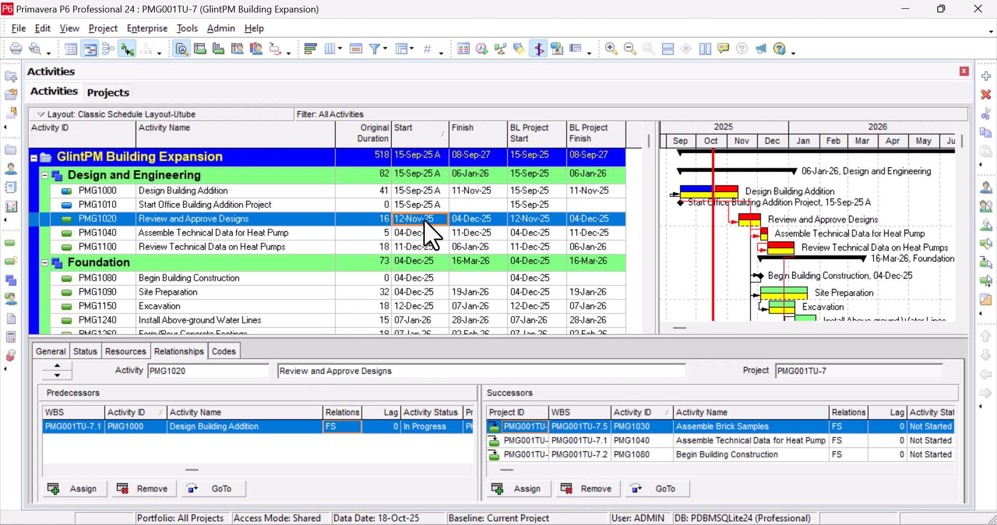
Set the primary constraint of Review and Approve Designs to Start On or After.
click(452, 221)
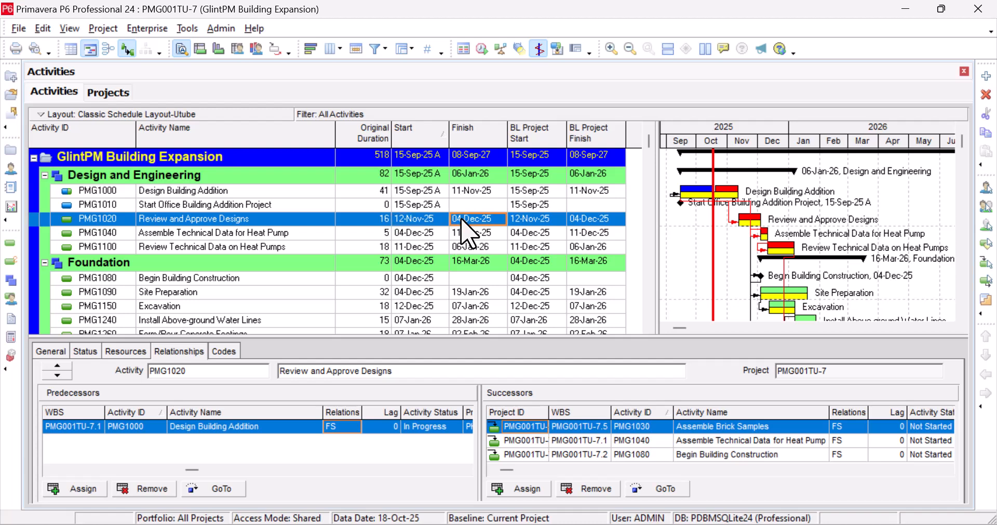
click(430, 223)
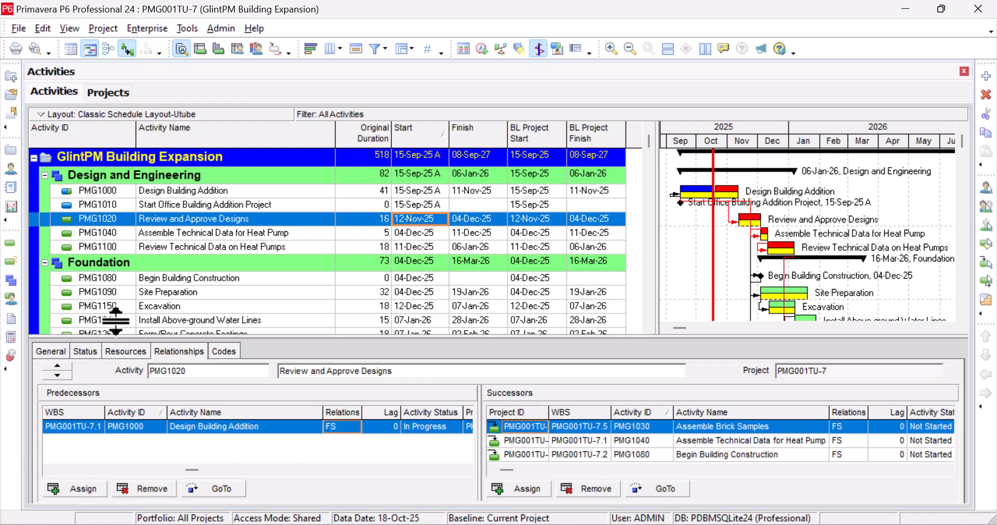
click(85, 352)
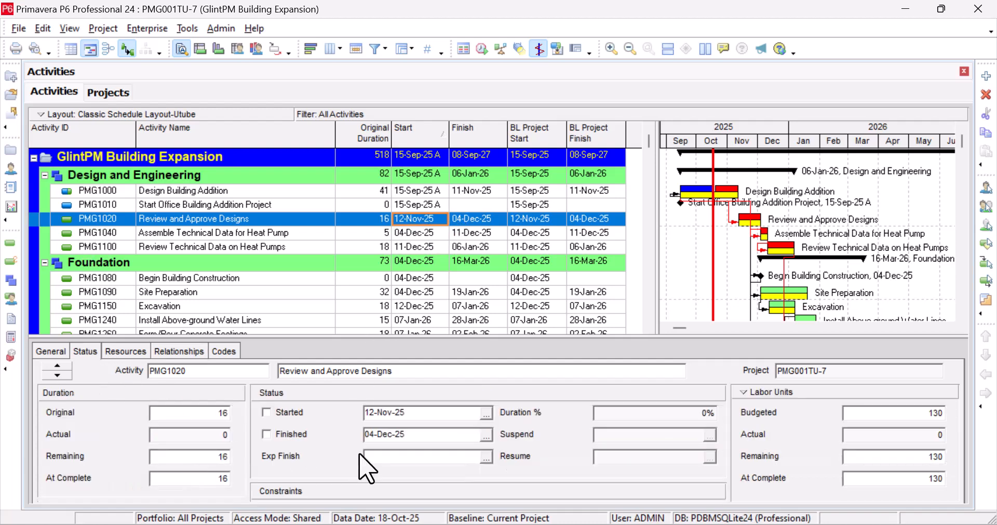
drag(478, 338, 480, 311)
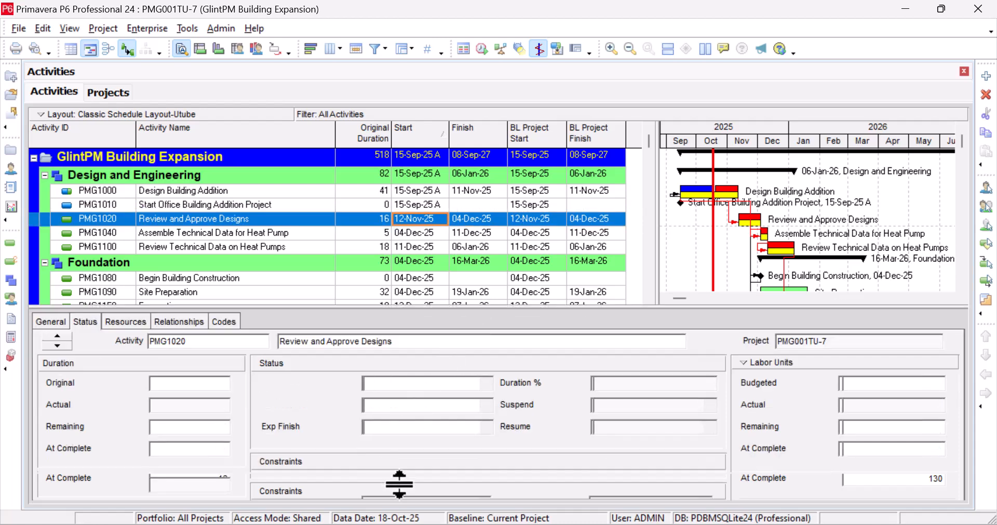
click(485, 483)
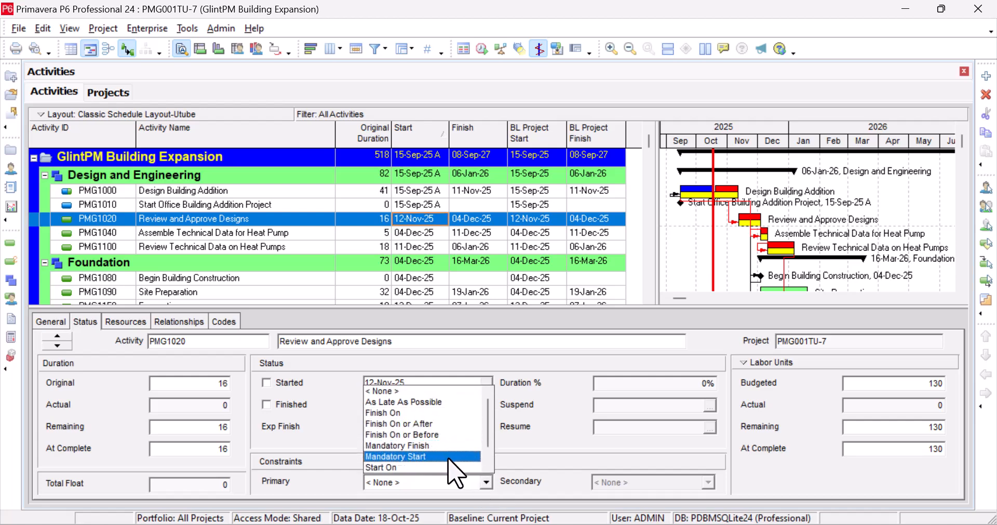
scroll(448, 457, down, 1)
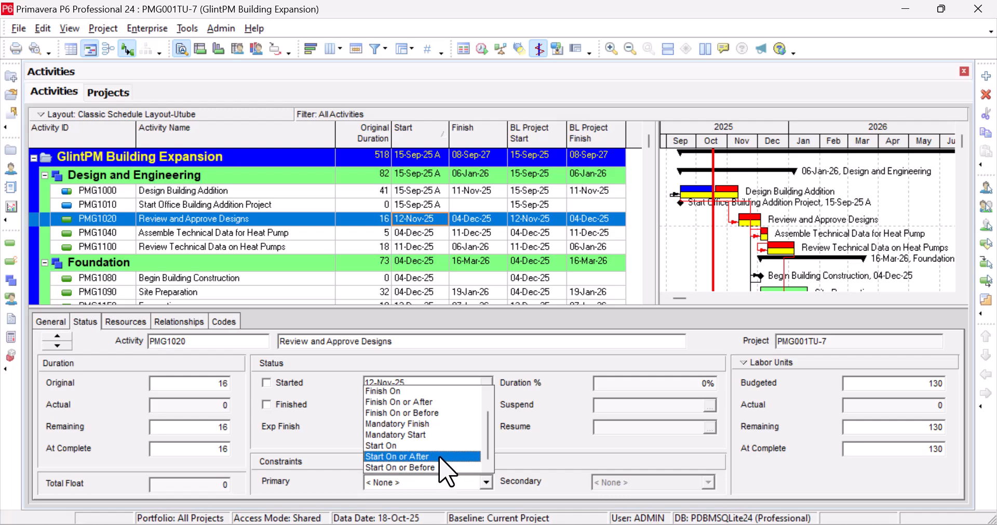
click(436, 456)
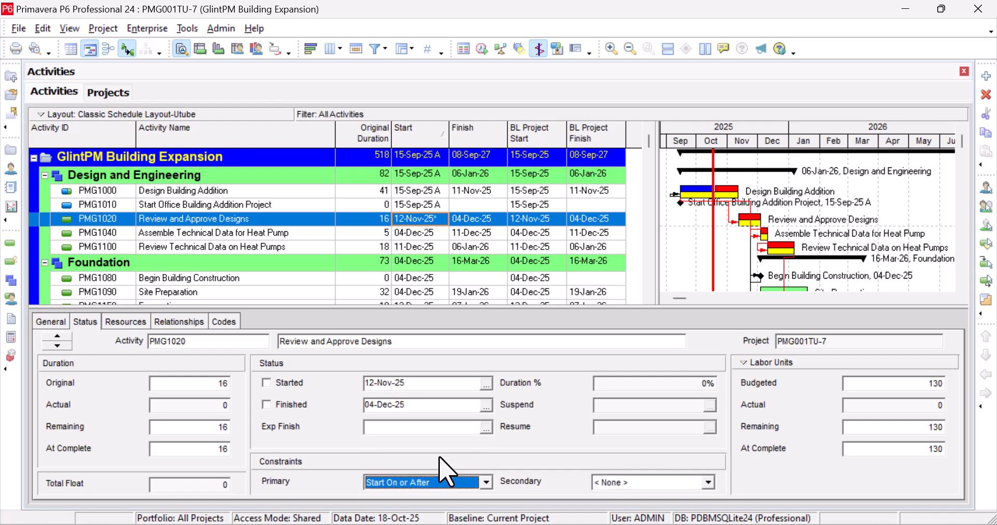
Set the start date of Review and Approve Designs to 20-Nov-25 and accept the Start On or After constraint on that date.
click(443, 218)
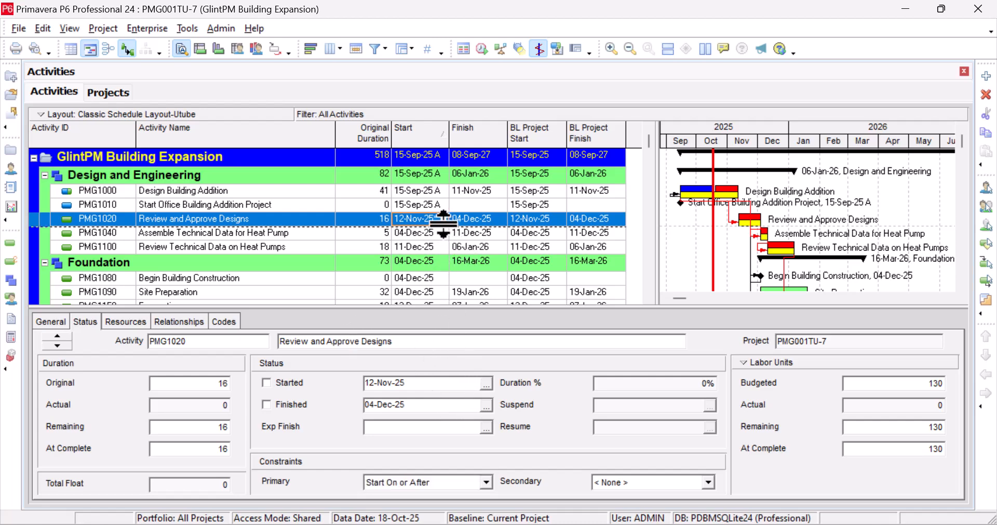
click(442, 221)
click(442, 219)
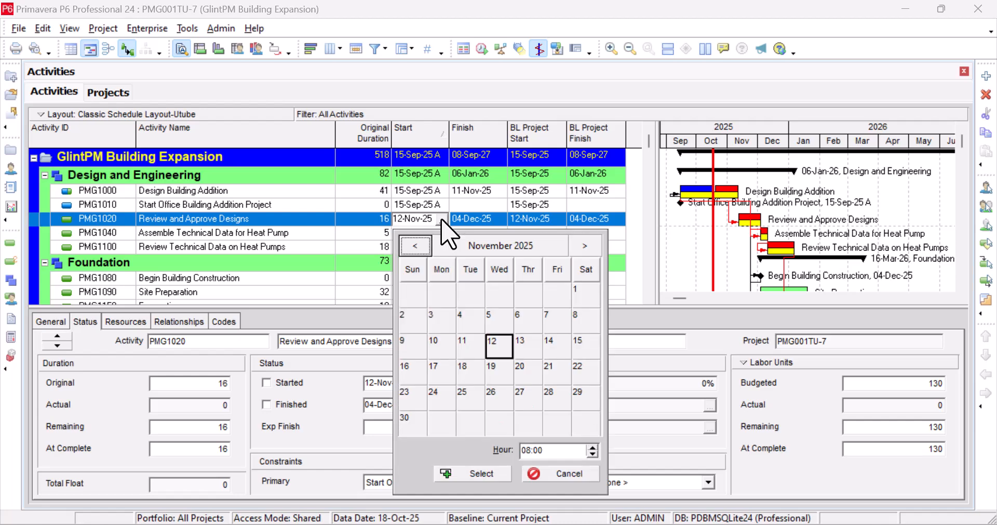
click(470, 474)
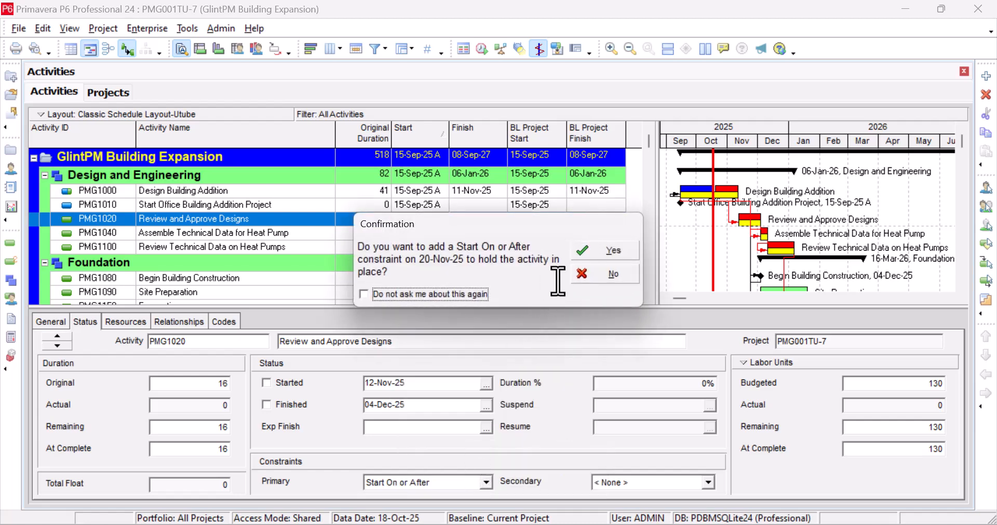
click(608, 251)
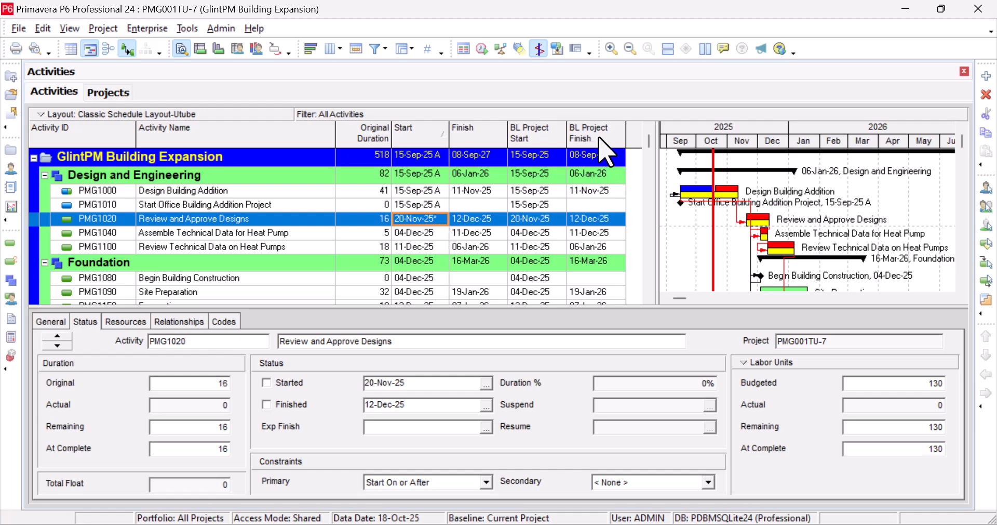
Remove the BL Project Start and BL Project Finish columns from the activity table, and slightly enlarge the table area.
right_click(605, 154)
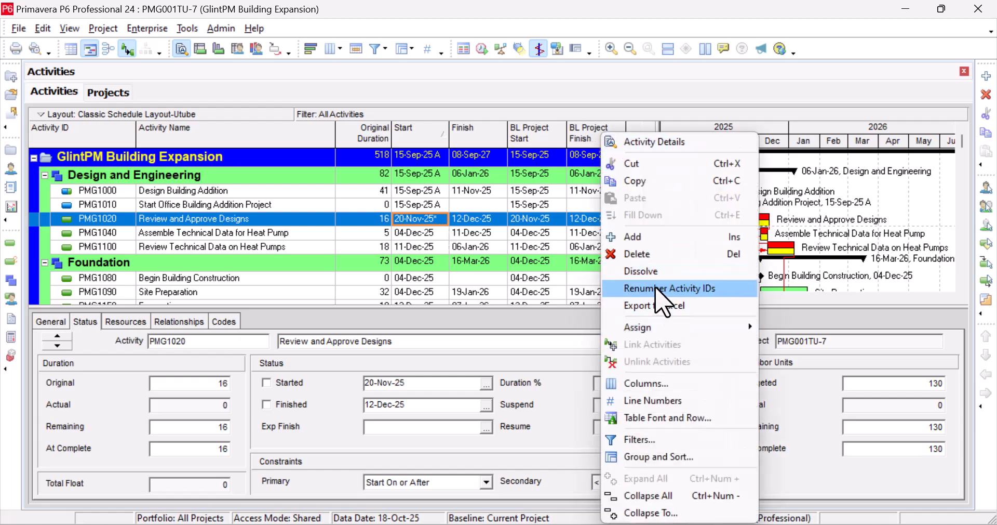
click(655, 384)
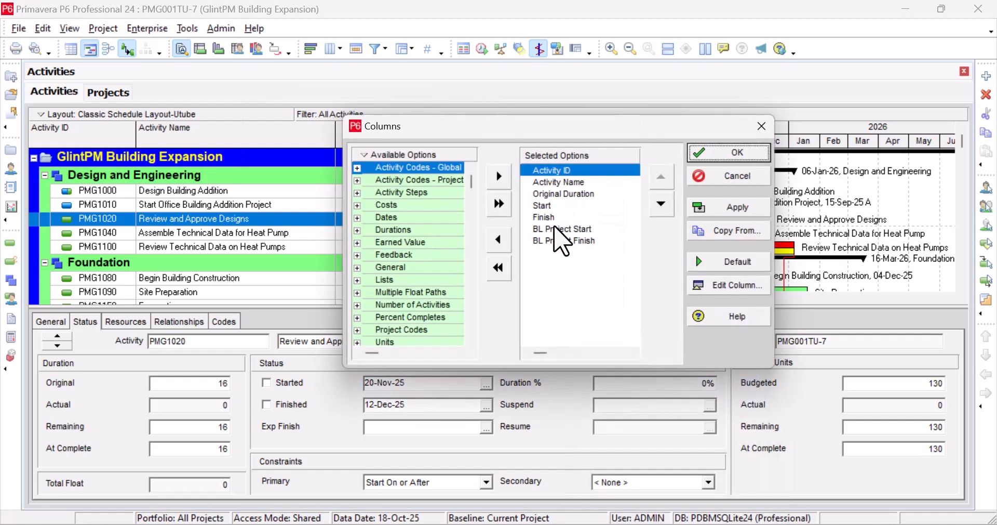
click(558, 229)
click(501, 240)
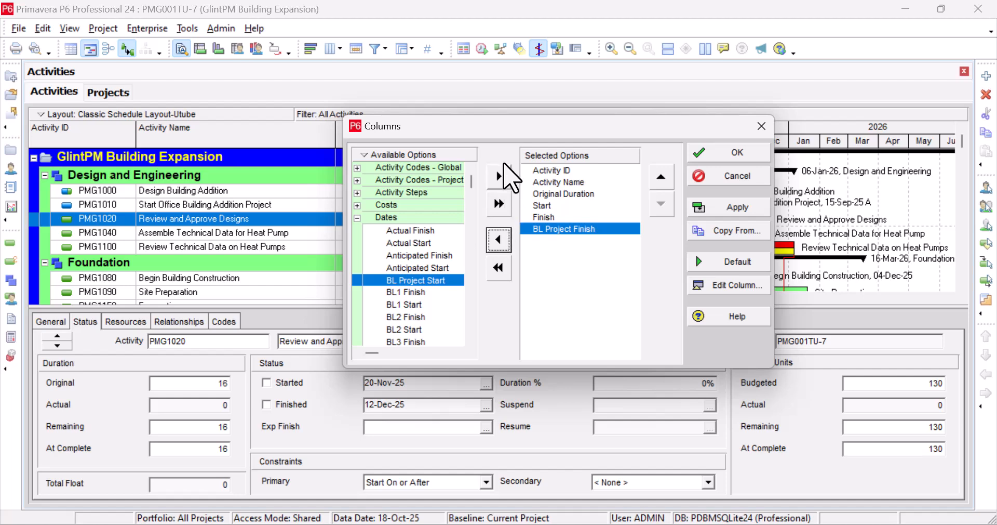
click(496, 239)
click(751, 154)
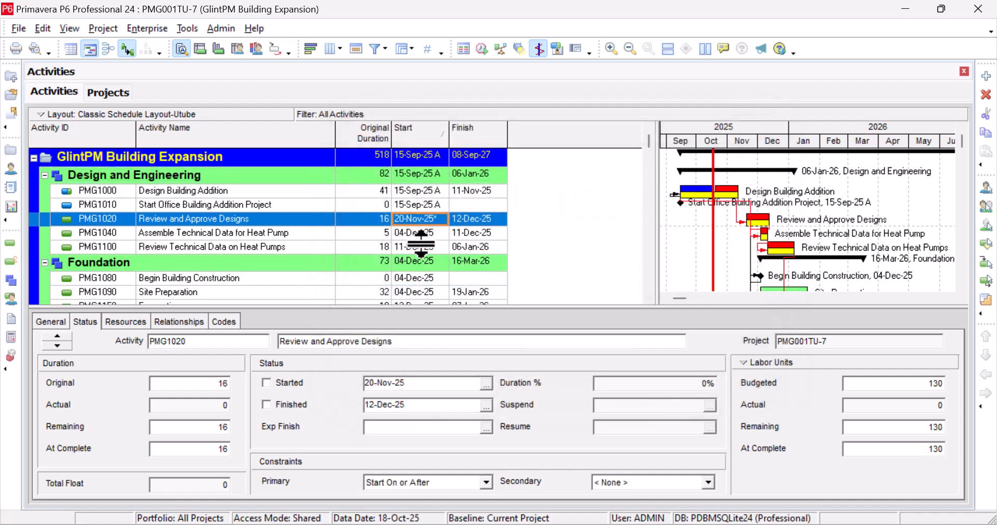
drag(316, 307, 313, 312)
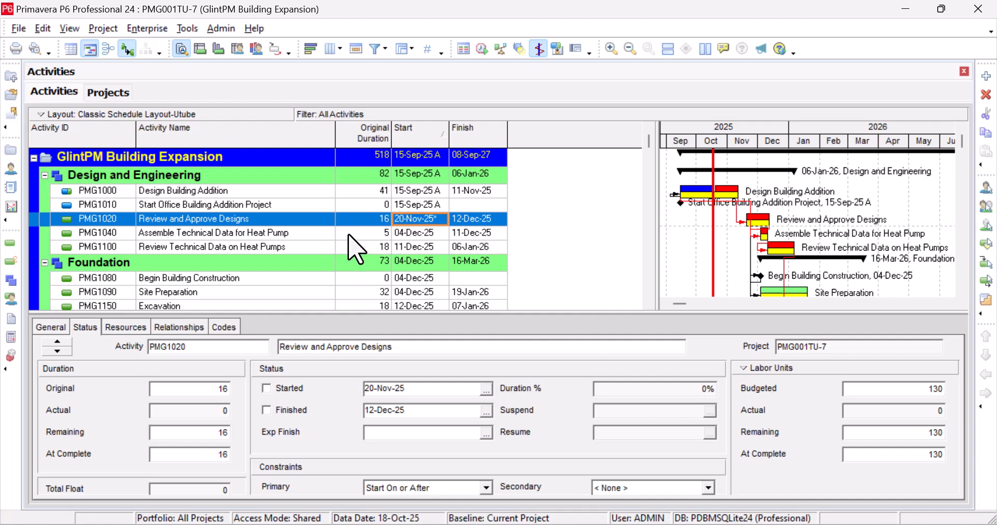
Apply a data date of 30-Oct-25 to all open projects and schedule the project.
click(419, 232)
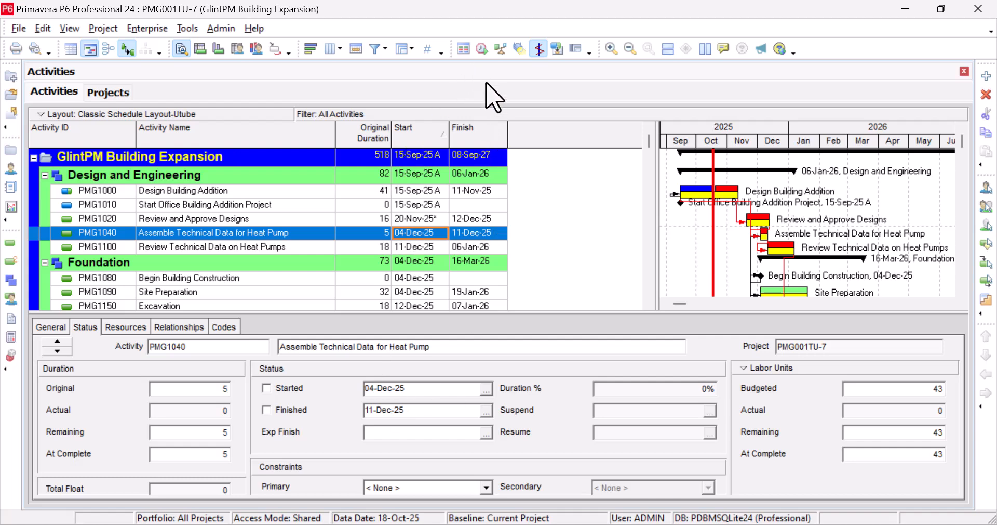
click(424, 220)
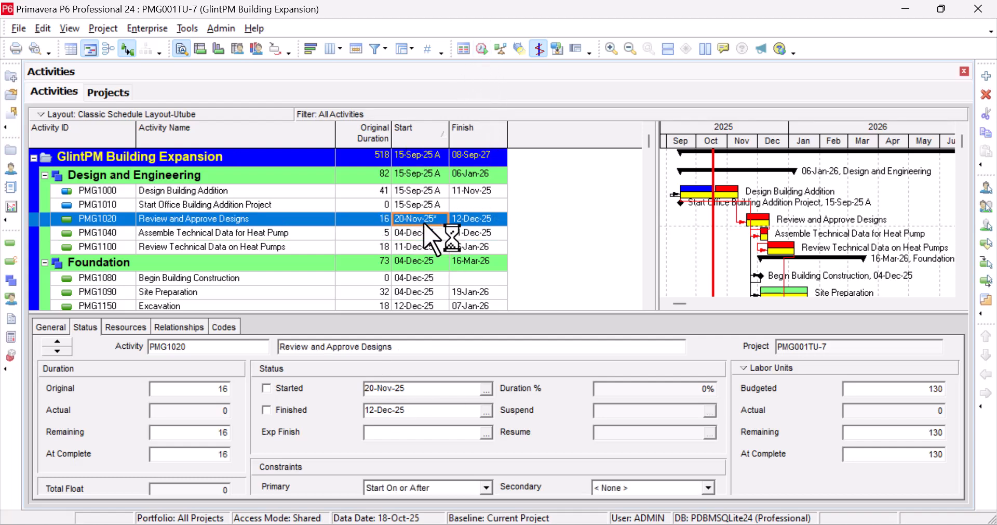
click(482, 49)
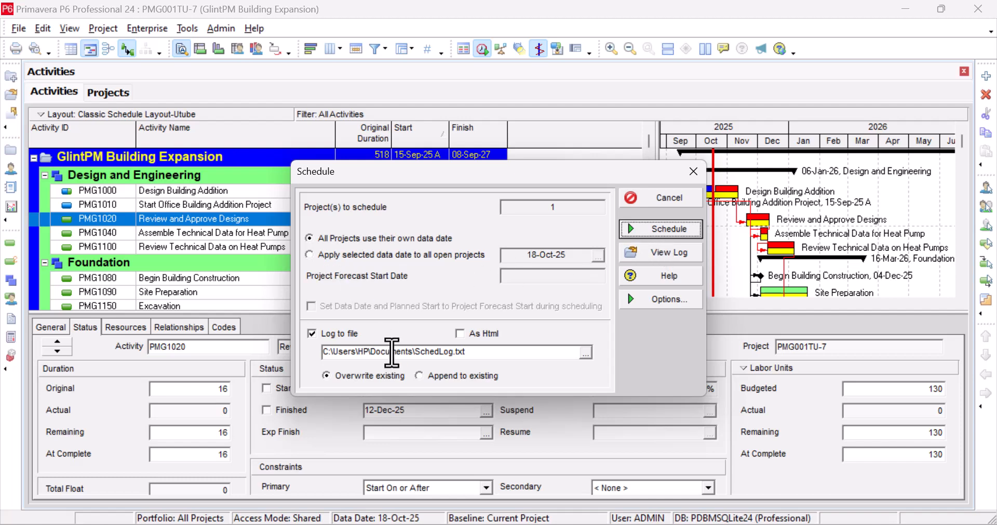
click(332, 256)
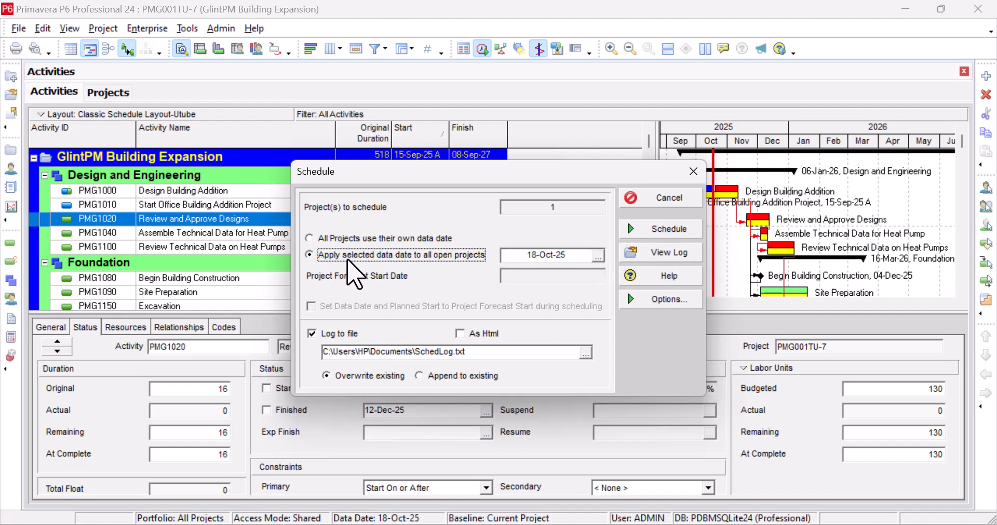
click(599, 256)
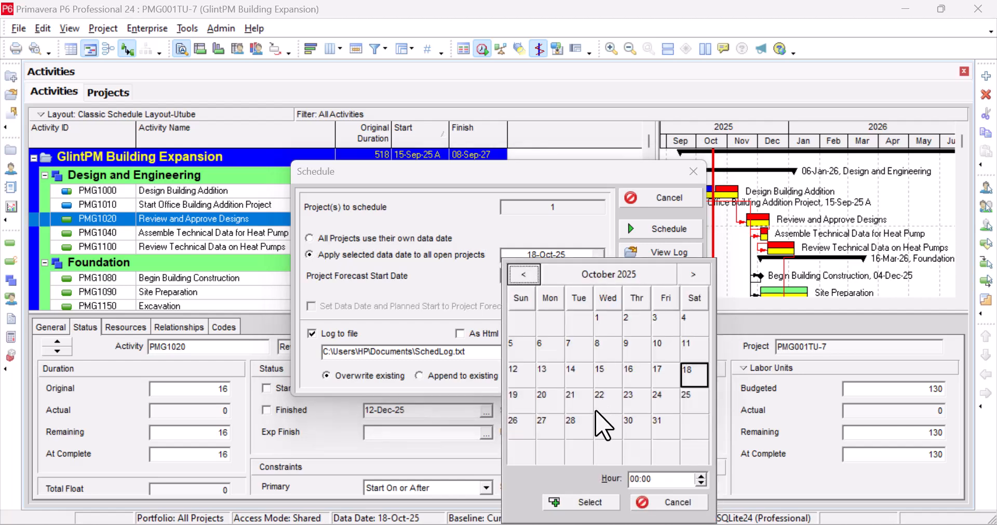
click(635, 425)
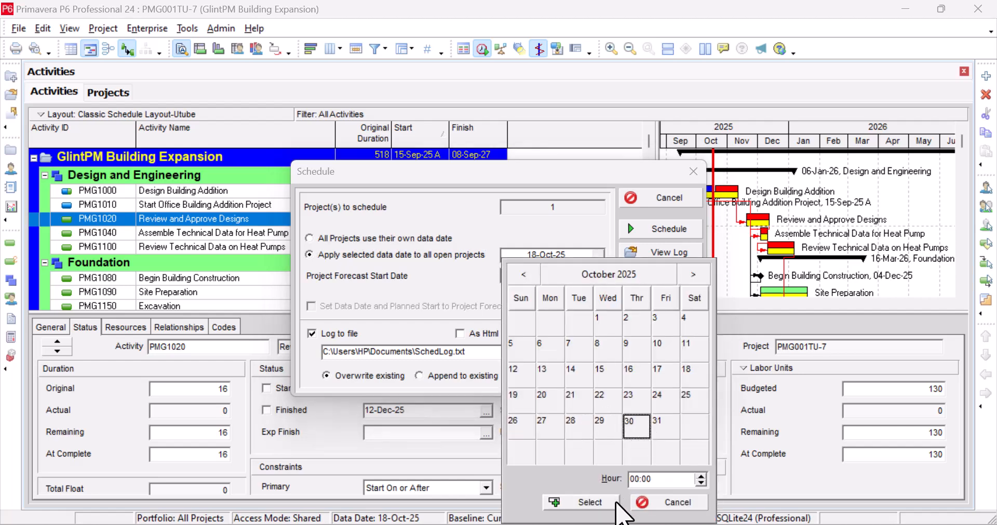
click(592, 502)
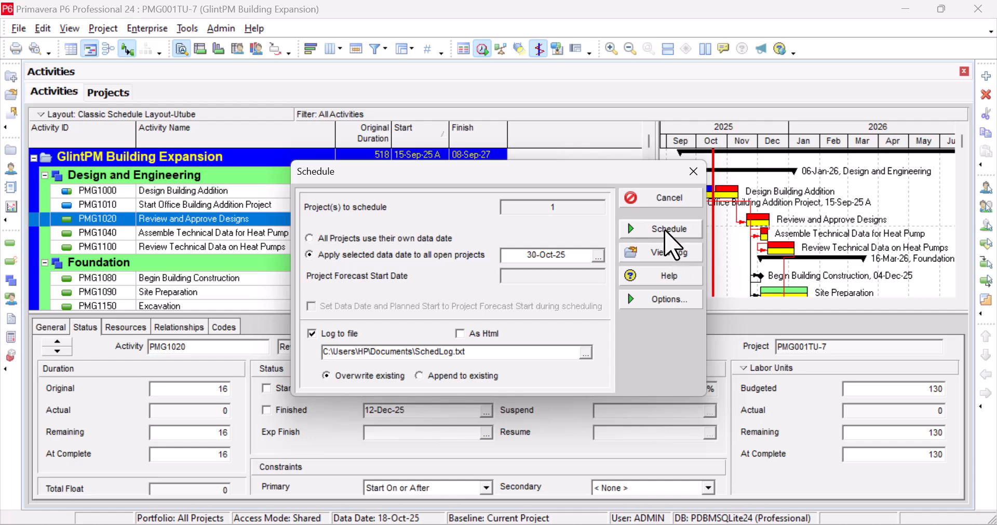
click(668, 229)
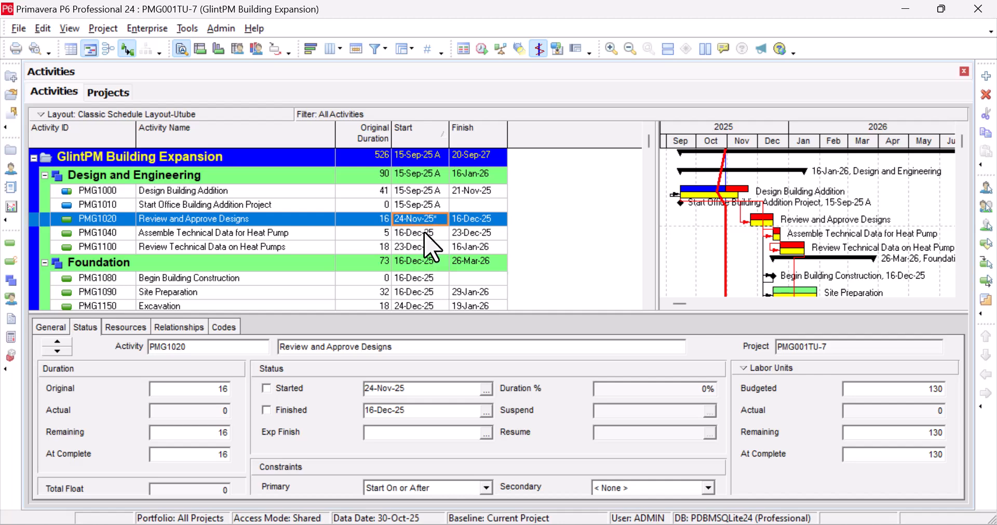
Try to hold the start of Review and Approve Designs at 20-Nov-25 with a Start On or After constraint, and reschedule the project.
click(185, 327)
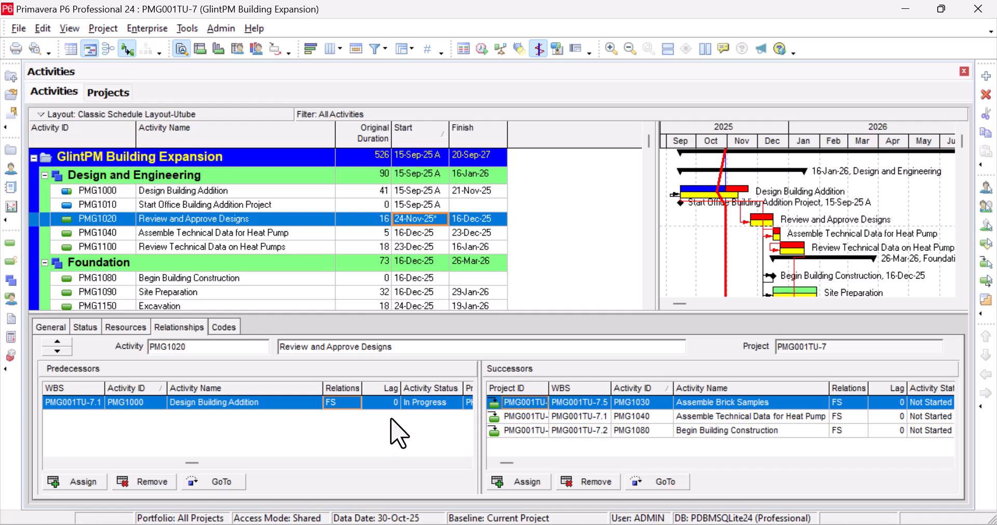
click(444, 220)
click(442, 220)
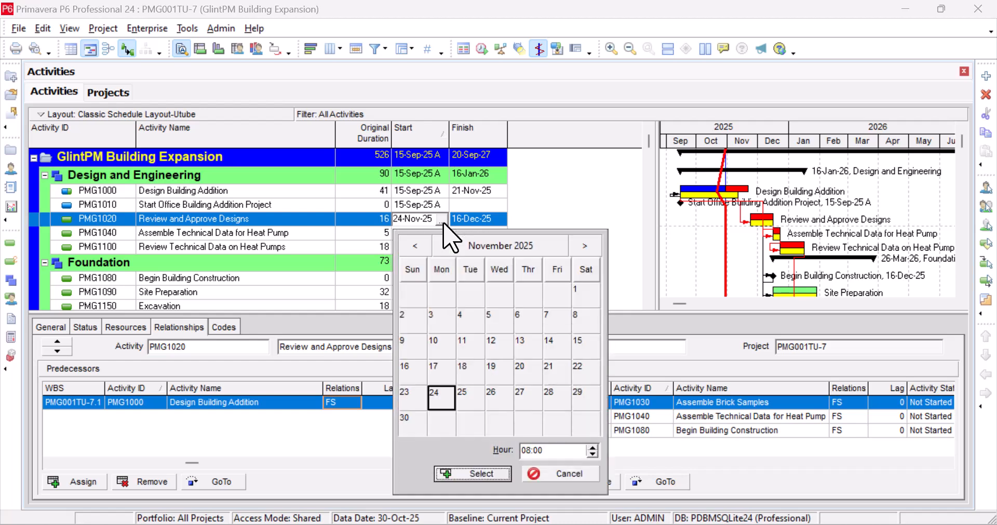
click(530, 373)
click(468, 474)
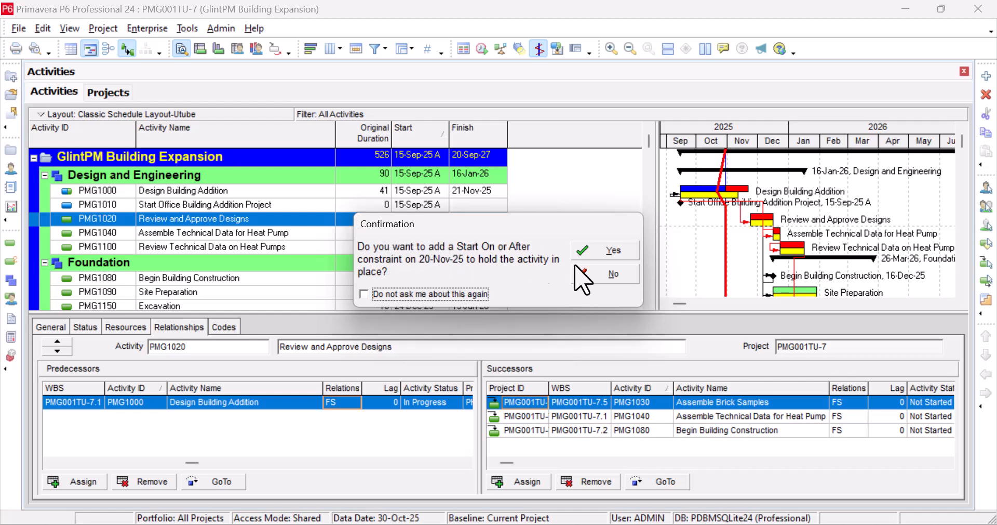
click(618, 251)
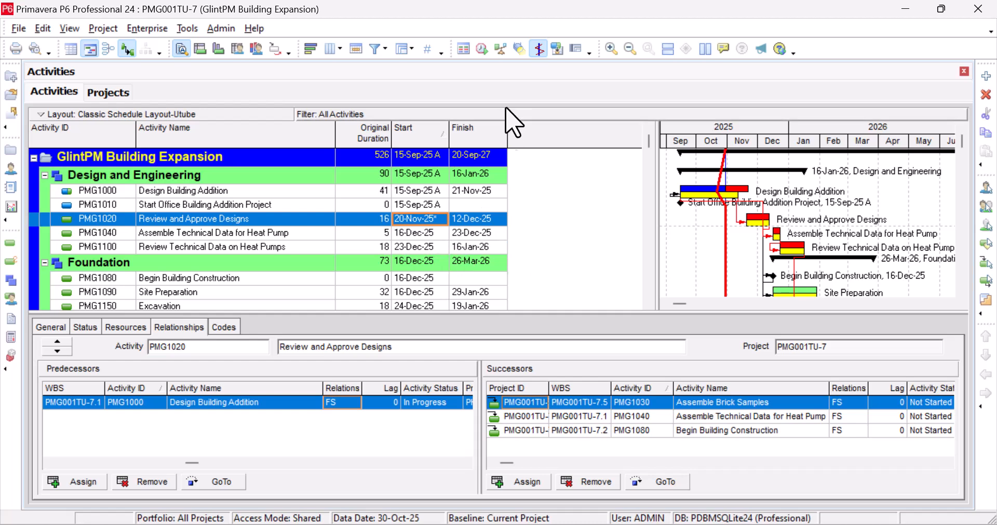
click(482, 49)
click(665, 229)
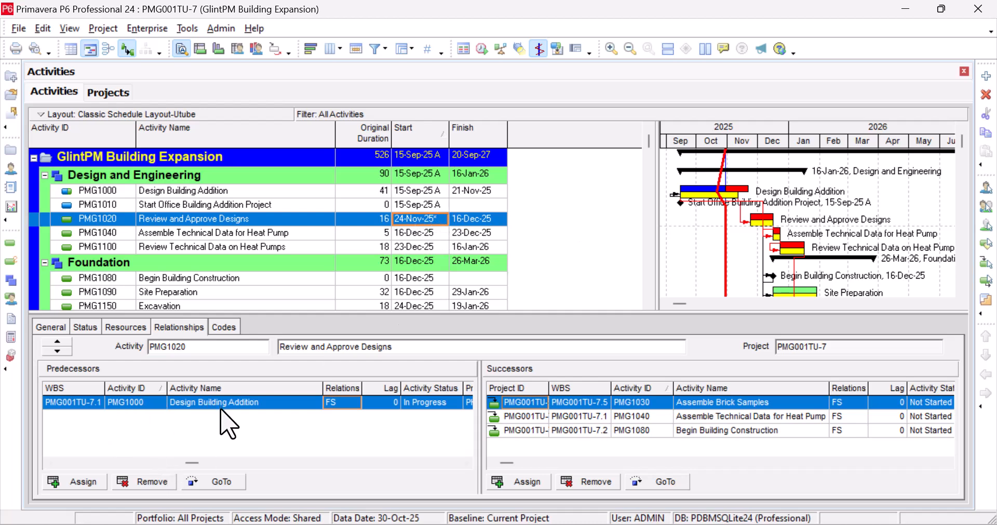
Remove the predecessor Design Building Addition from Review and Approve Designs.
click(139, 482)
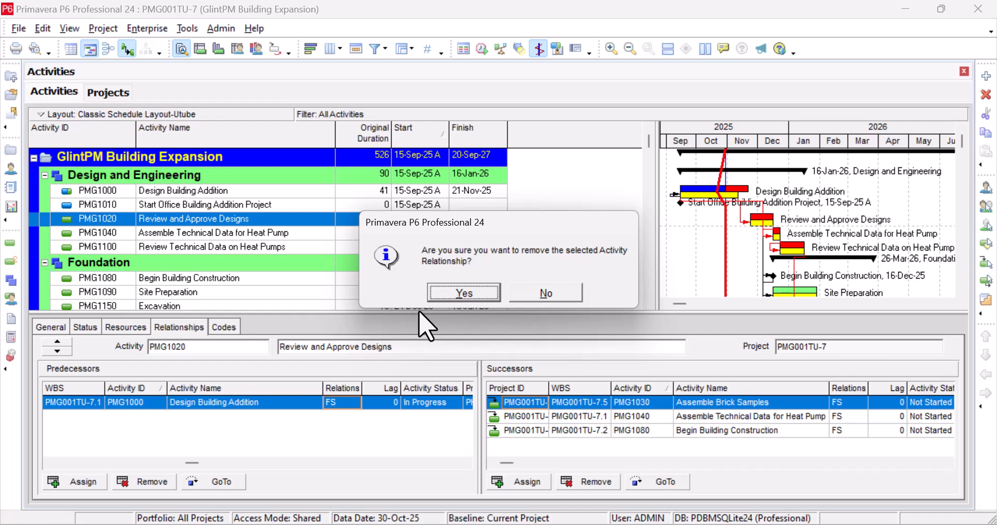
click(465, 294)
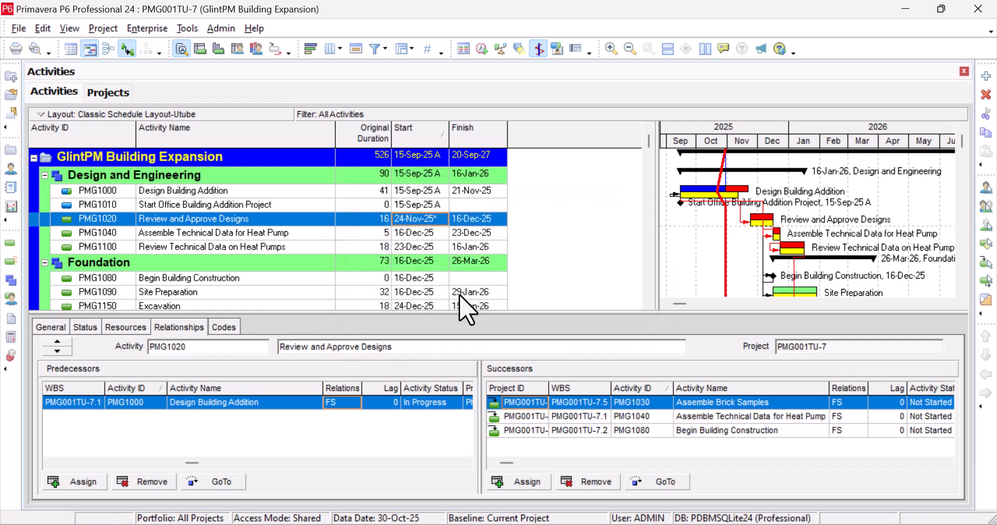
click(482, 49)
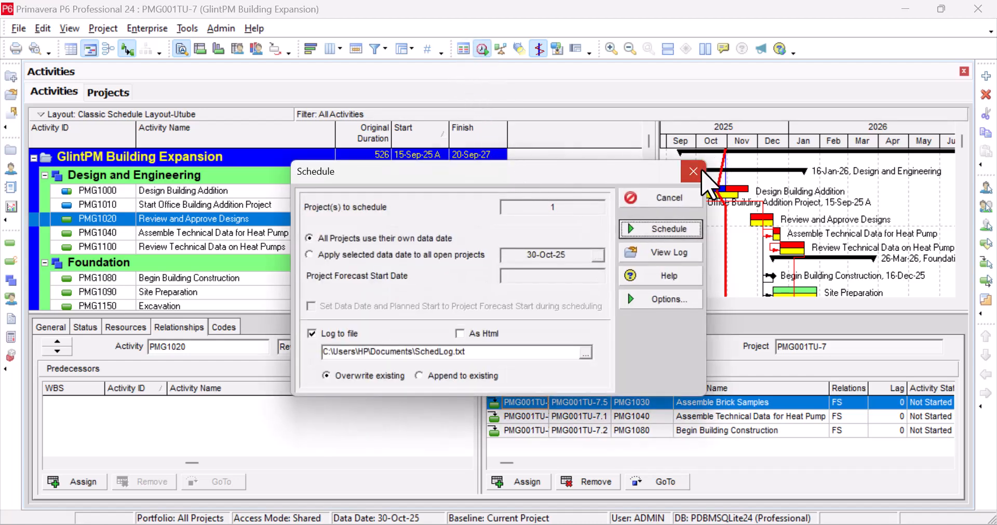
click(696, 171)
Set the unlinked Review and Approve Designs to start on 20-Nov-25, accept the Start On or After constraint, and reschedule the project.
click(441, 222)
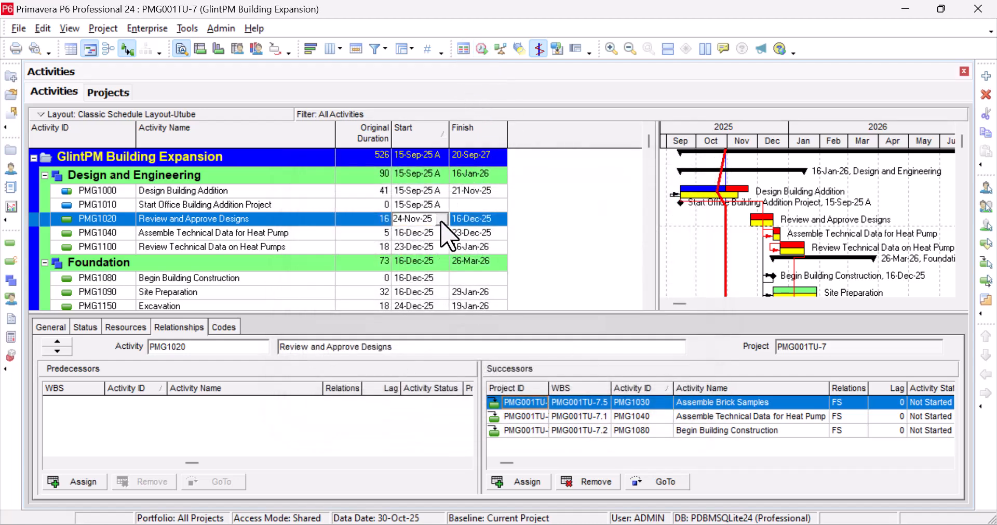
click(441, 219)
click(520, 367)
click(472, 473)
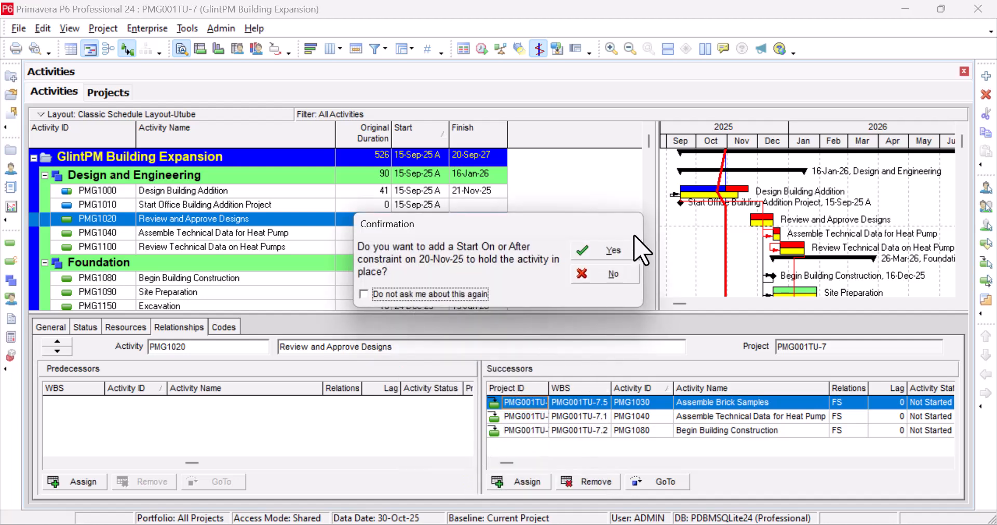
click(615, 251)
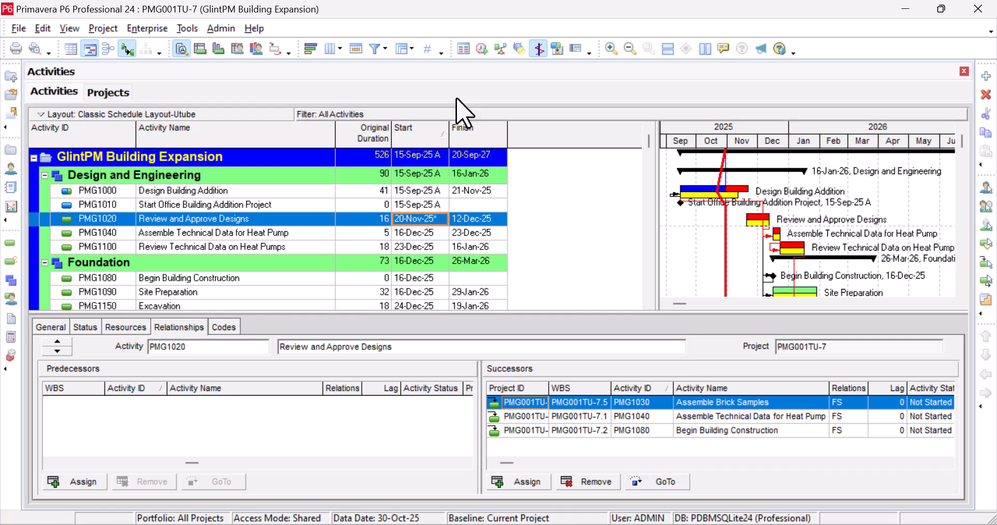
click(482, 48)
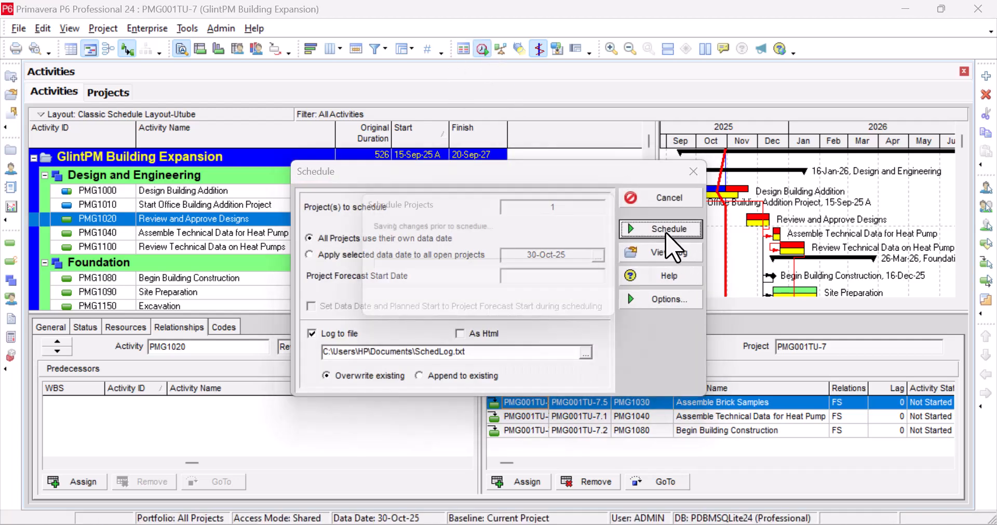
click(669, 229)
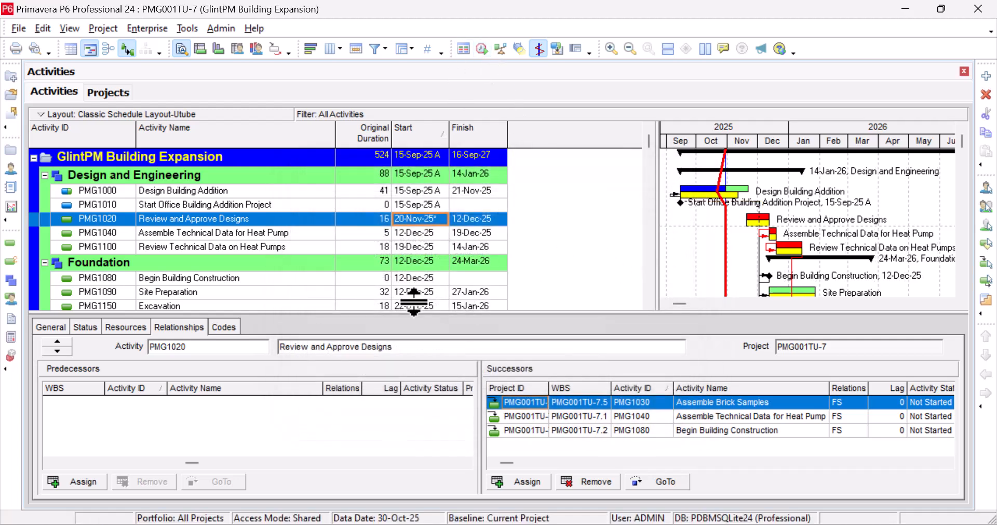
click(427, 242)
click(425, 221)
click(307, 220)
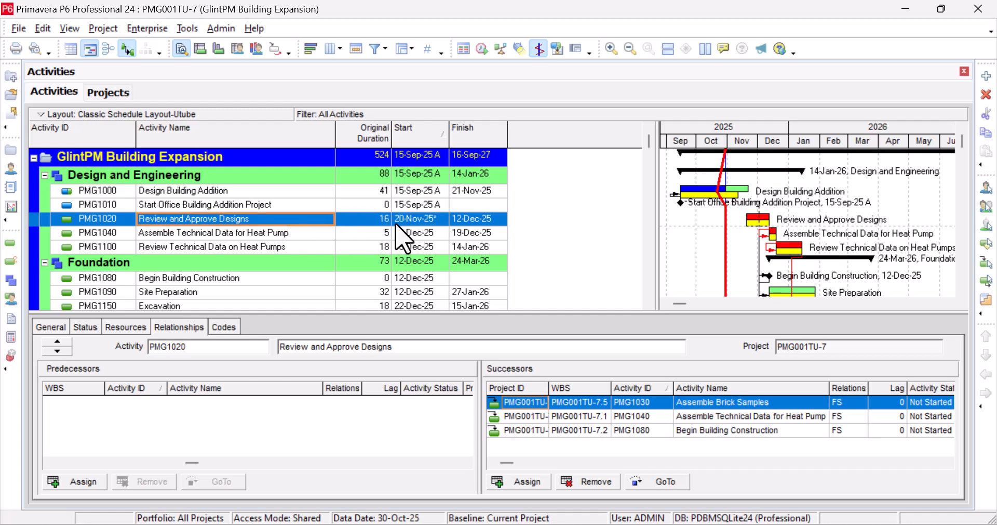
click(434, 221)
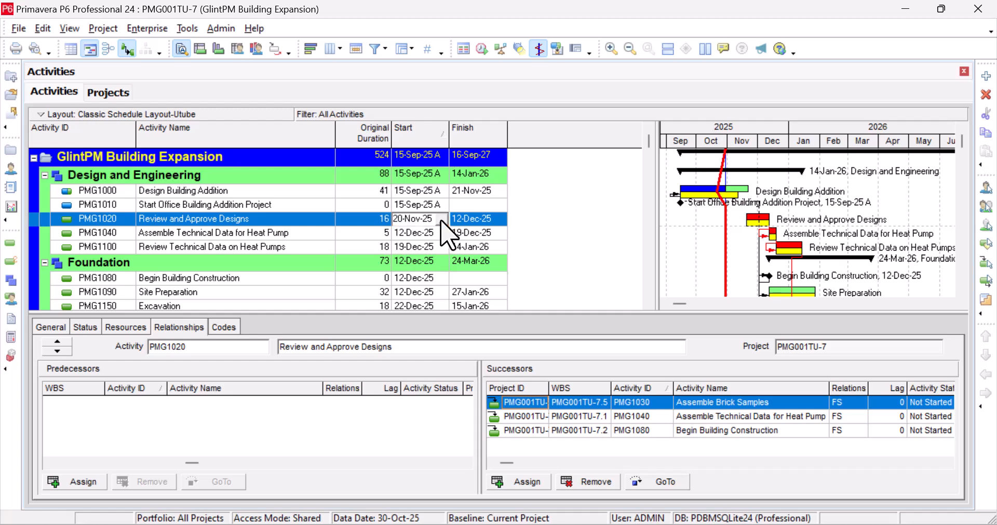
click(328, 223)
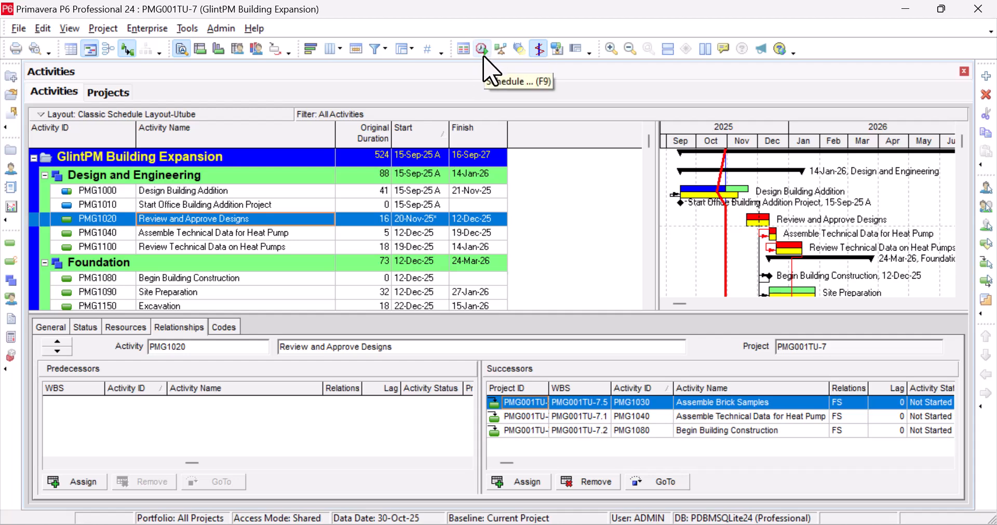
Set the primary constraint of Review and Approve Designs to None and reschedule the project.
click(417, 222)
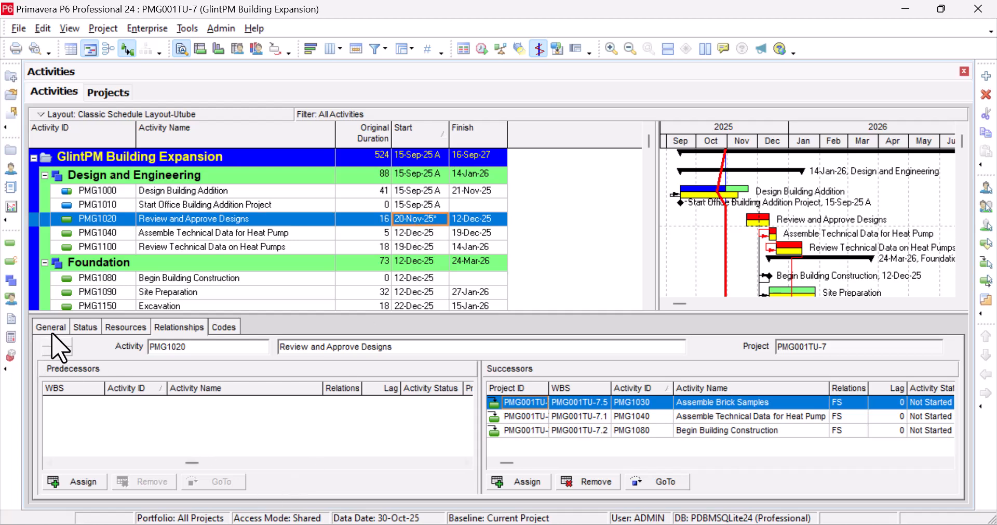
click(83, 328)
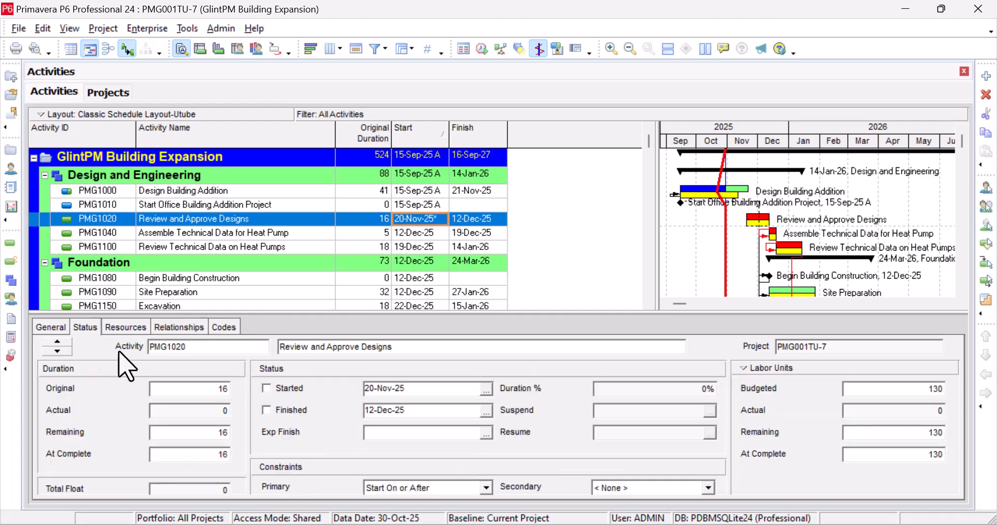
click(483, 488)
scroll(446, 416, up, 2)
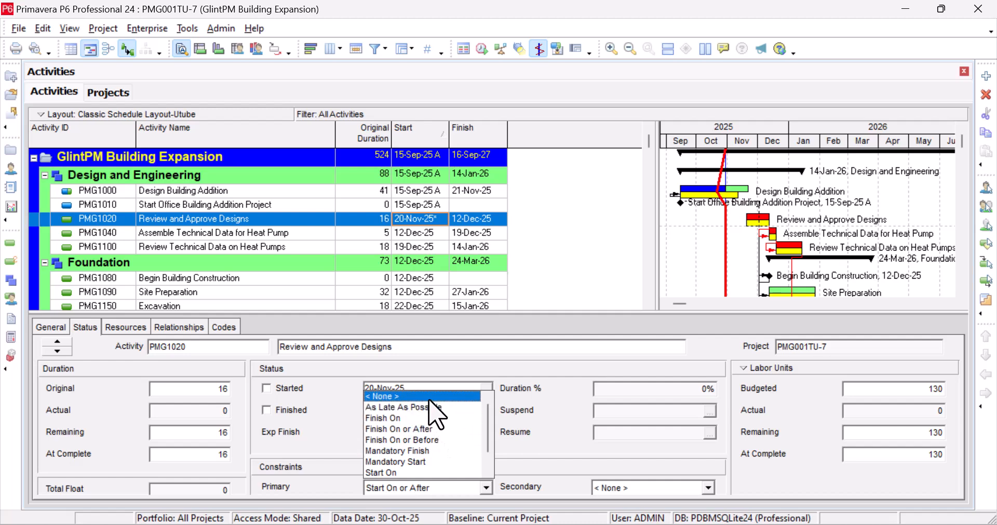
click(431, 397)
click(482, 49)
click(676, 230)
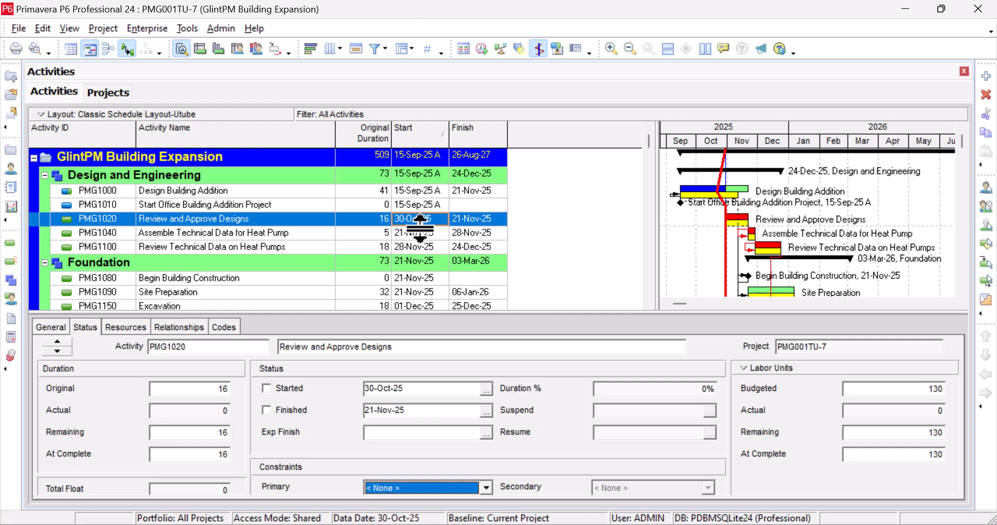
Give Review and Approve Designs a Start On or After constraint with a 20-Nov-25 start date, and bring up its relationships.
click(405, 487)
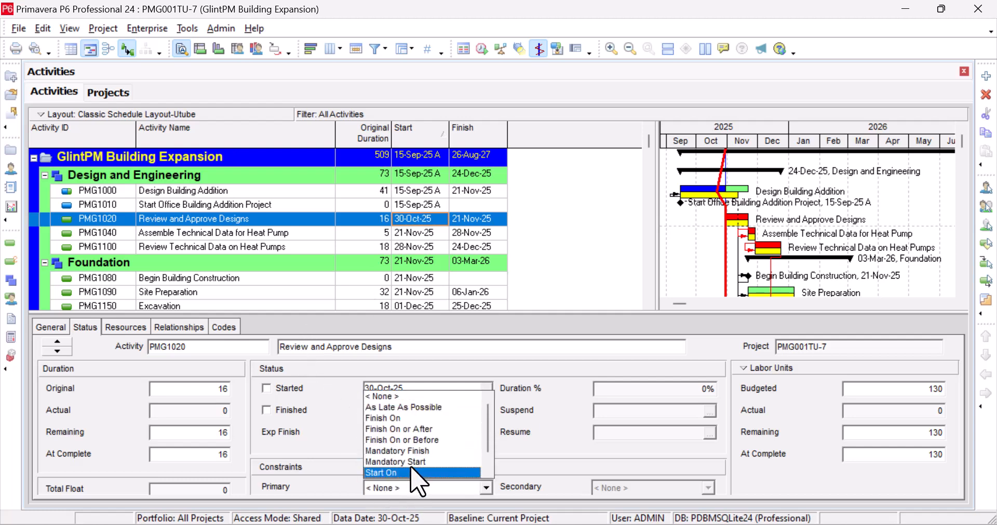
scroll(447, 447, down, 1)
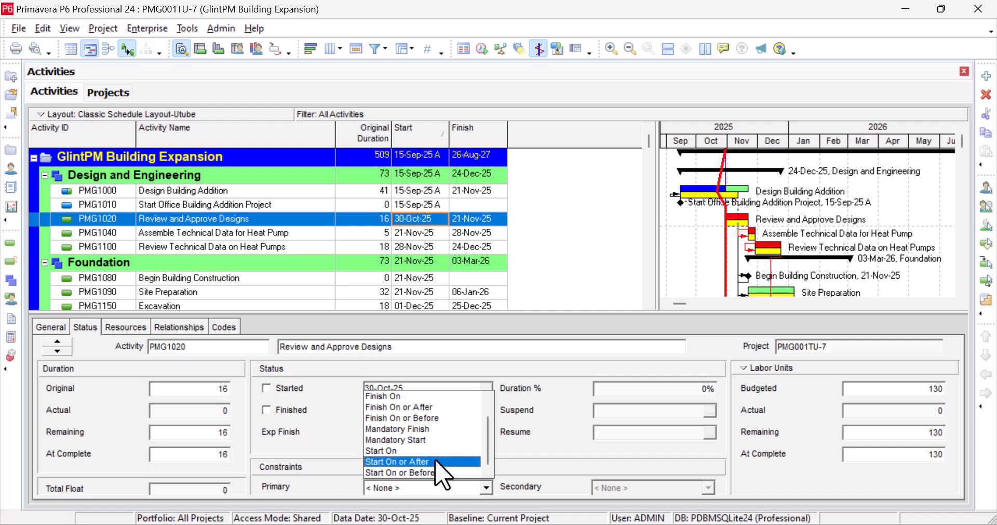
click(436, 462)
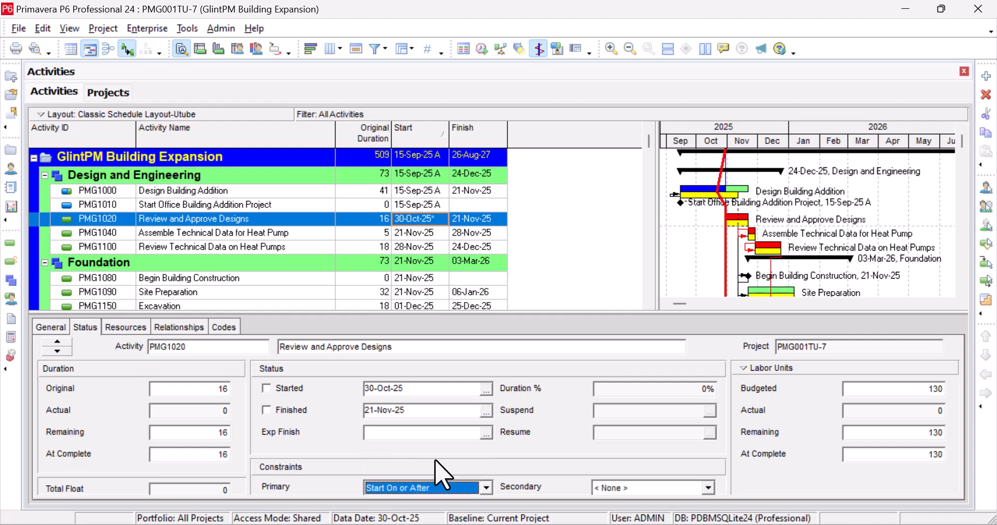
click(443, 218)
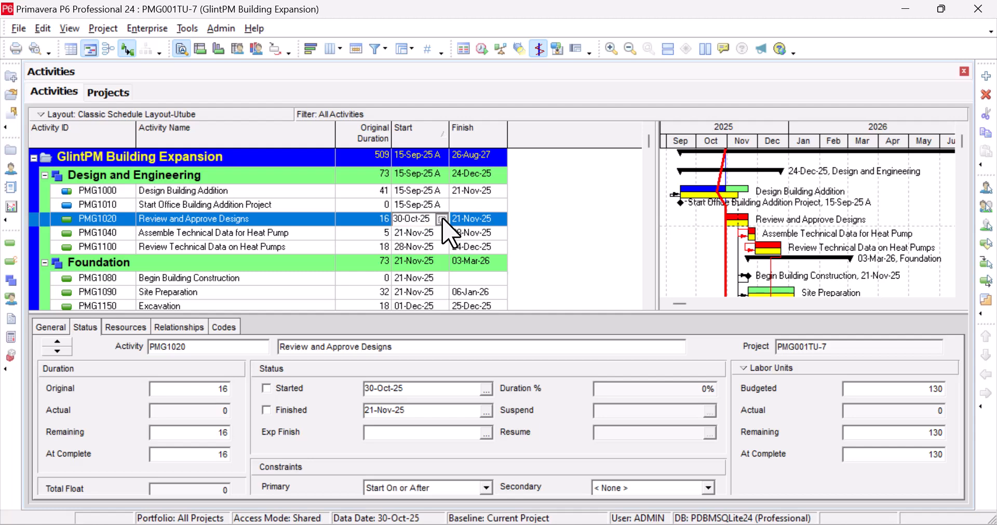
click(441, 220)
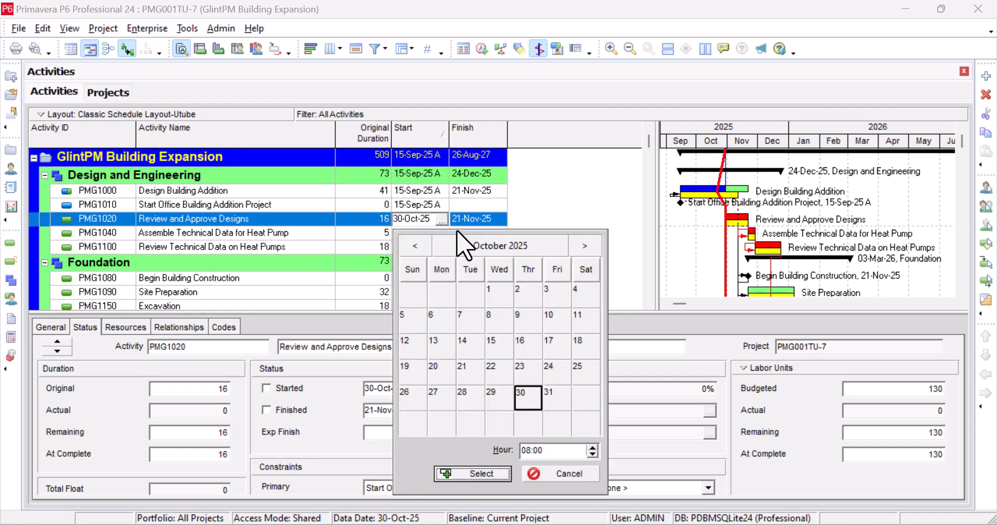
click(586, 248)
click(521, 370)
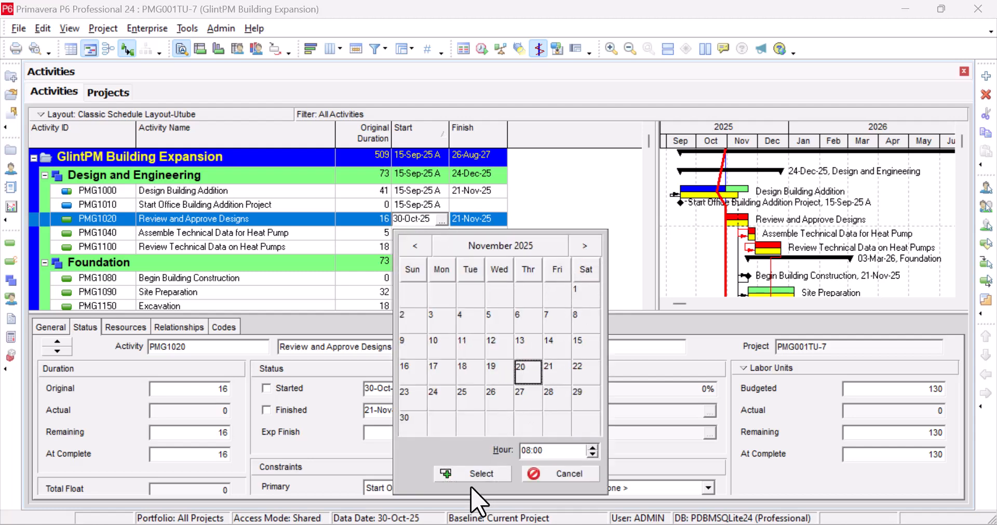
click(474, 473)
click(602, 252)
click(180, 327)
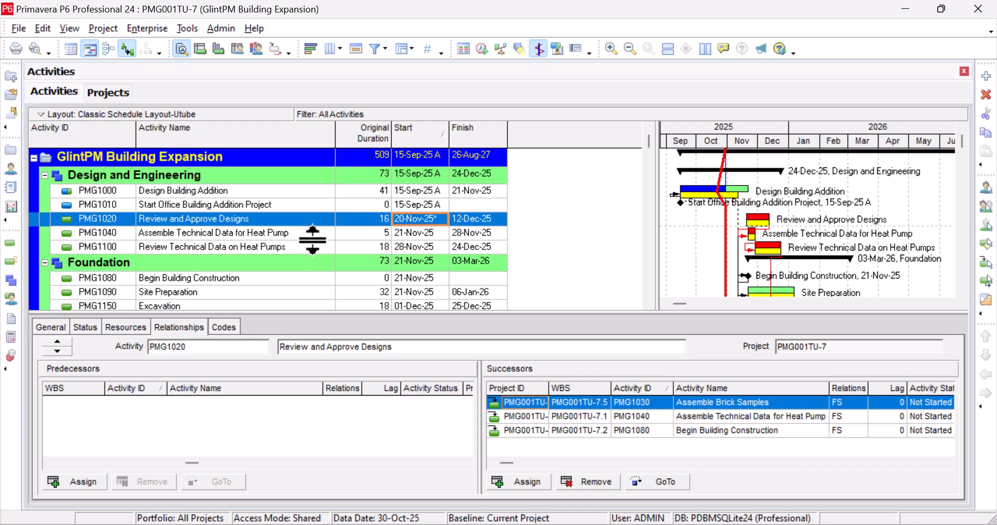
Reschedule the project with the constraint on Review and Approve Designs in place, and check its start date against its successor's.
click(479, 51)
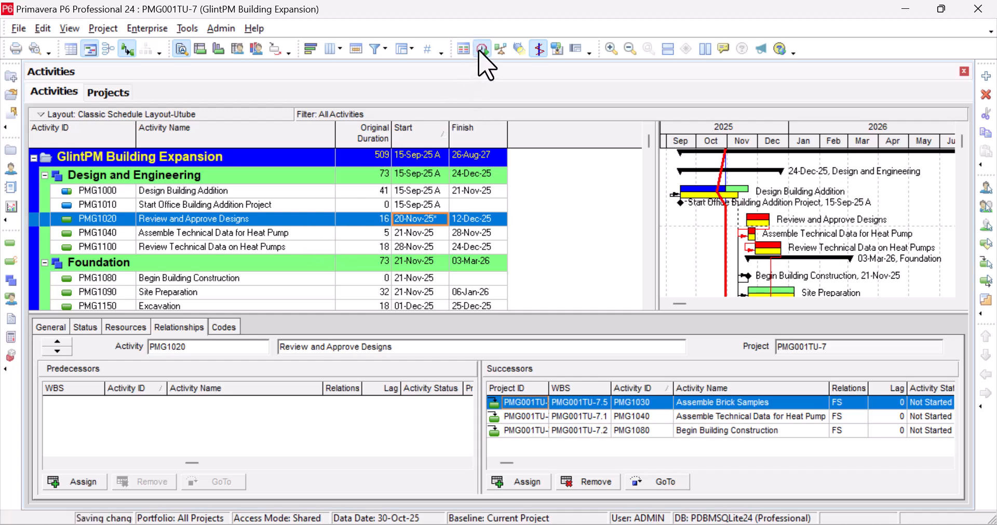
click(644, 229)
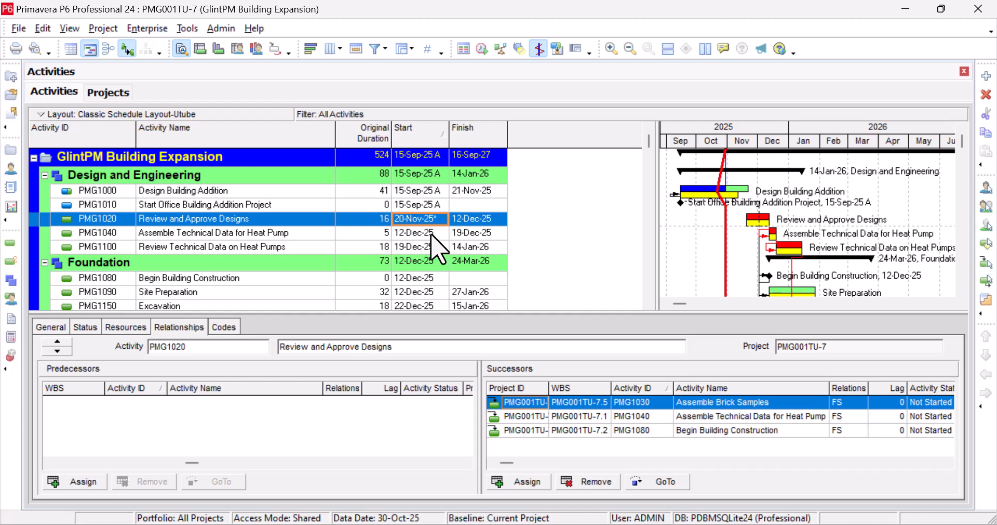
click(431, 233)
click(433, 220)
click(427, 220)
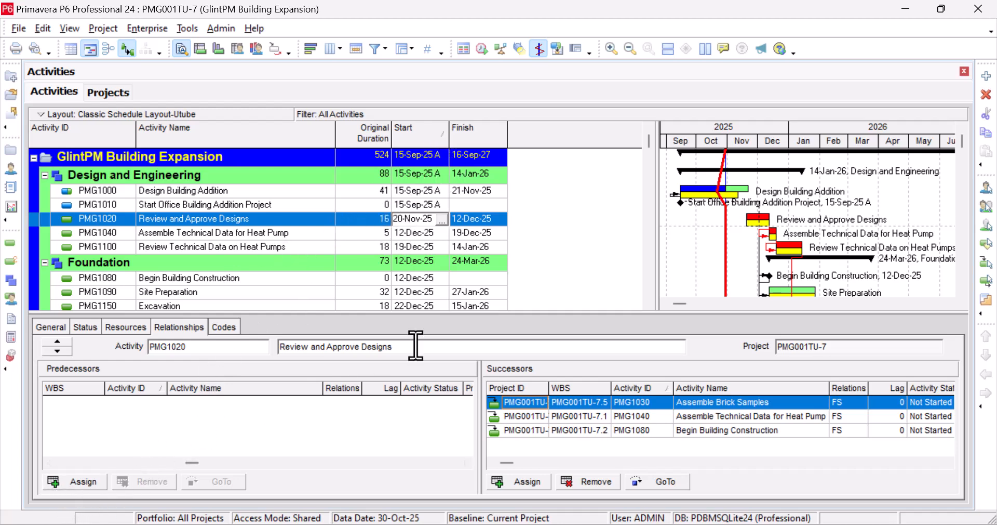
key(Escape)
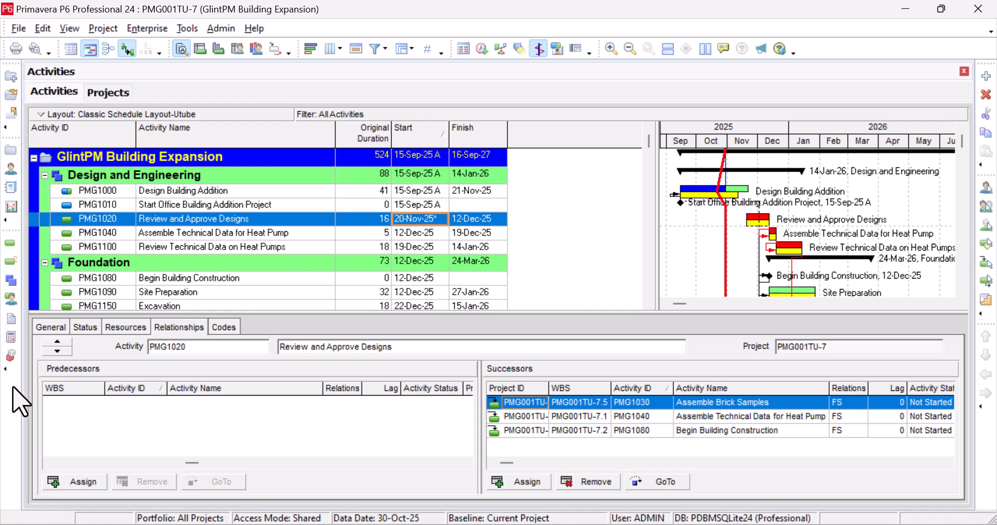
Clear the Start On or After constraint of Review and Approve Designs by setting the primary constraint to None.
click(85, 328)
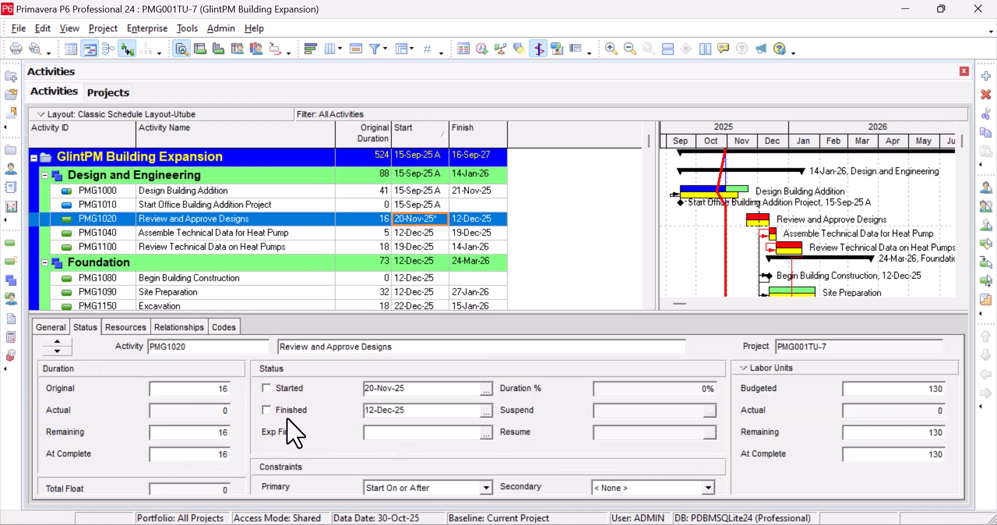
click(422, 491)
scroll(447, 407, up, 2)
click(439, 398)
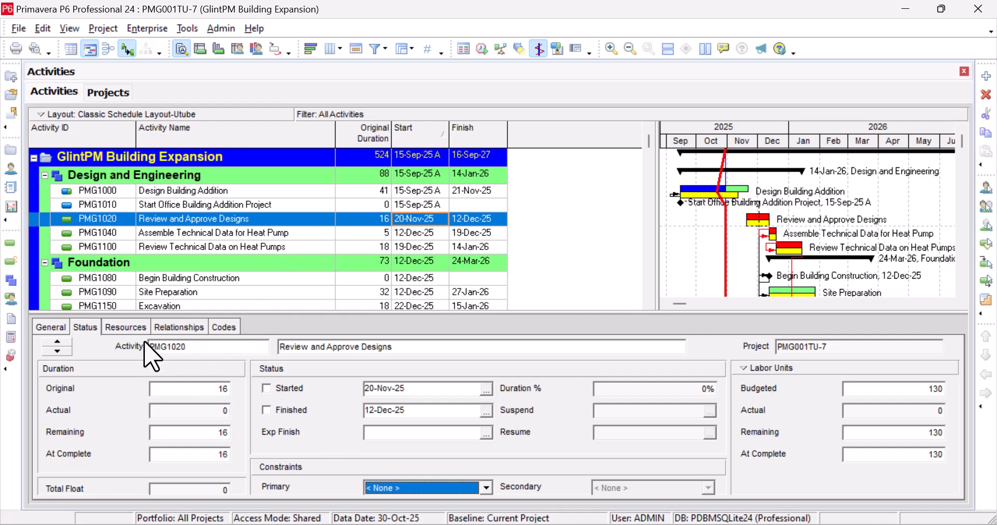
Assign Design Building Addition as a predecessor of Review and Approve Designs and reschedule the project.
click(179, 326)
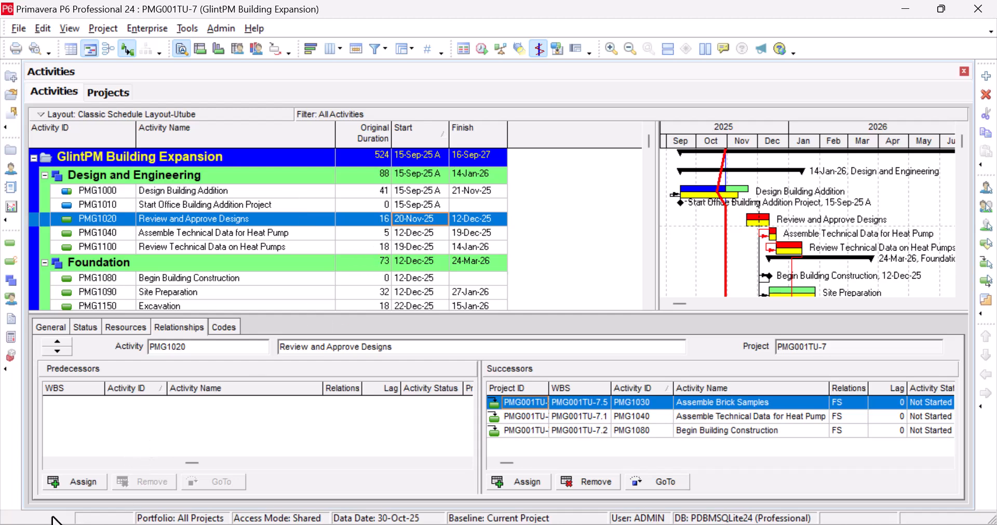
click(82, 481)
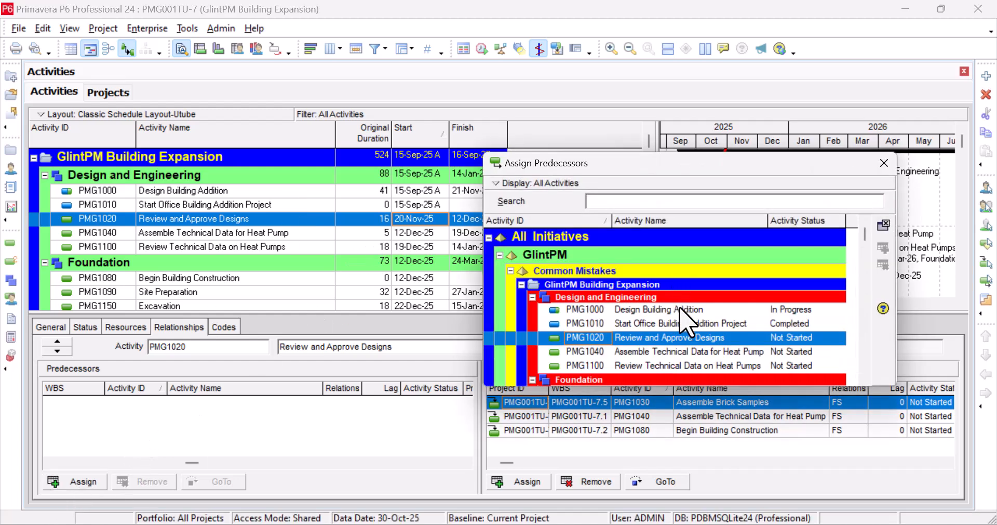
click(681, 309)
click(883, 248)
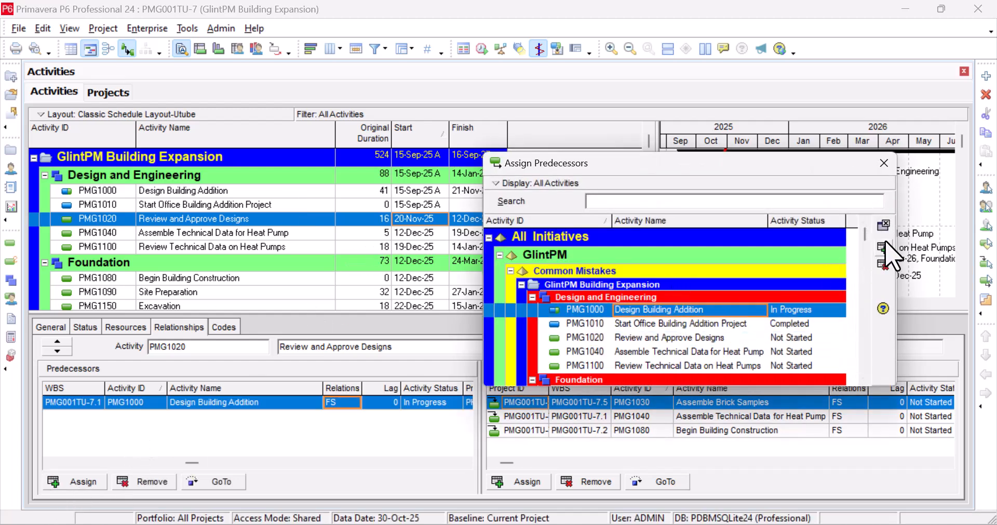
click(884, 164)
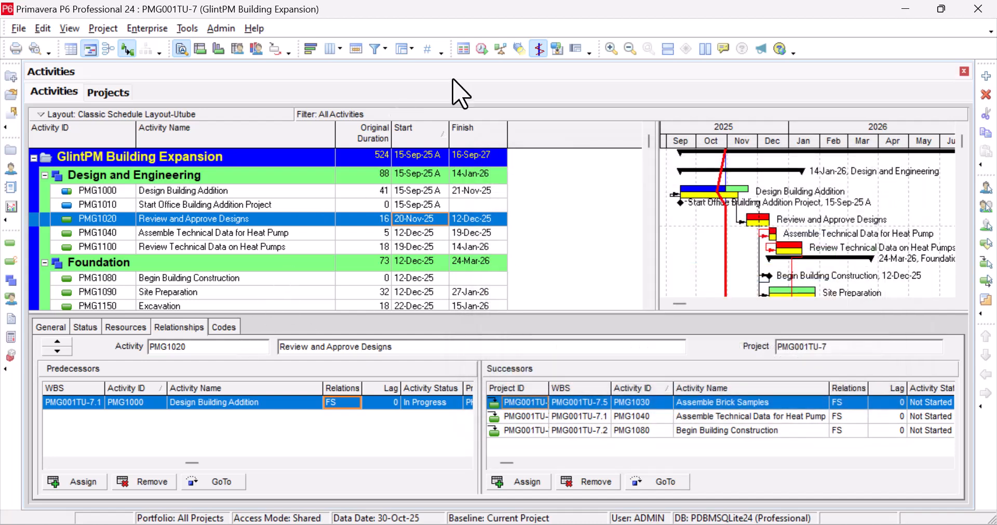
click(482, 48)
click(665, 231)
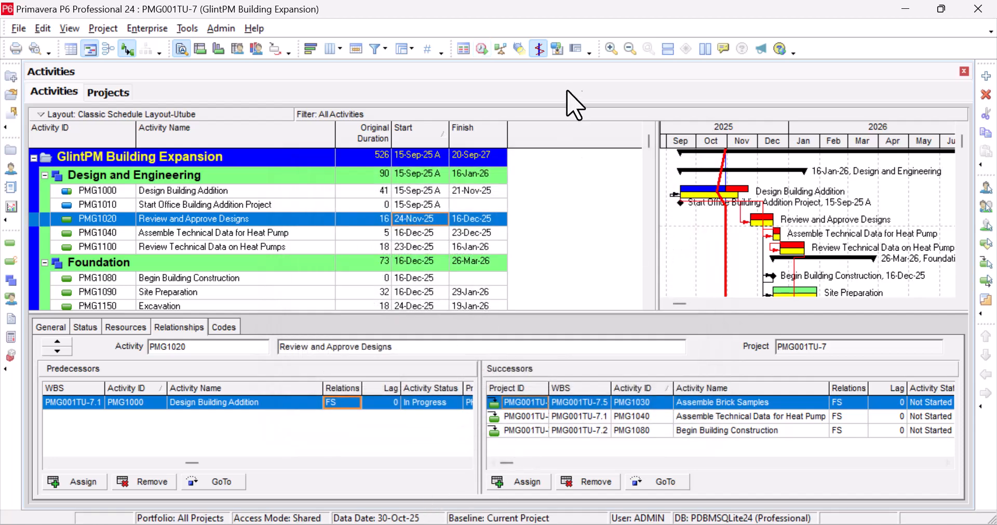
Reschedule the project with a data date of 18-Oct-25 applied to all open projects, and check the Design Building Addition dates.
click(482, 49)
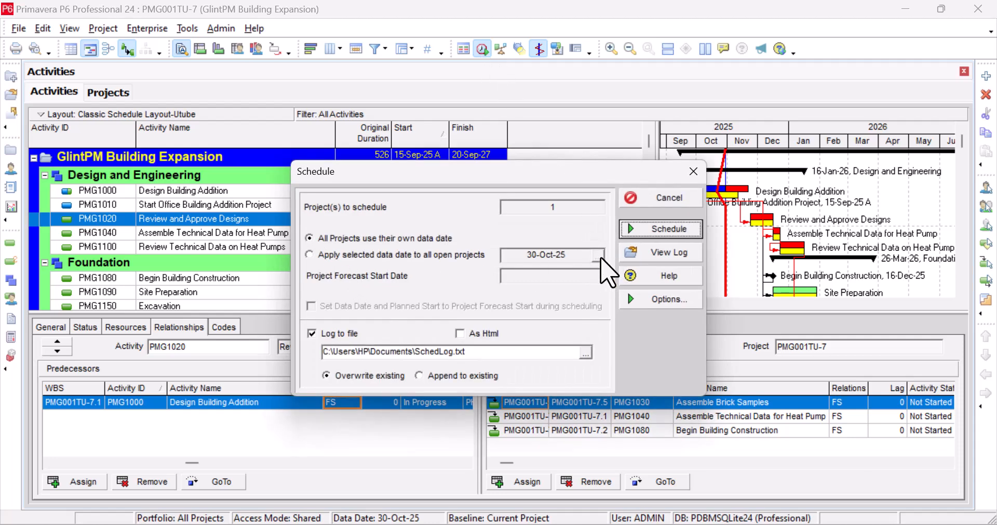
click(330, 256)
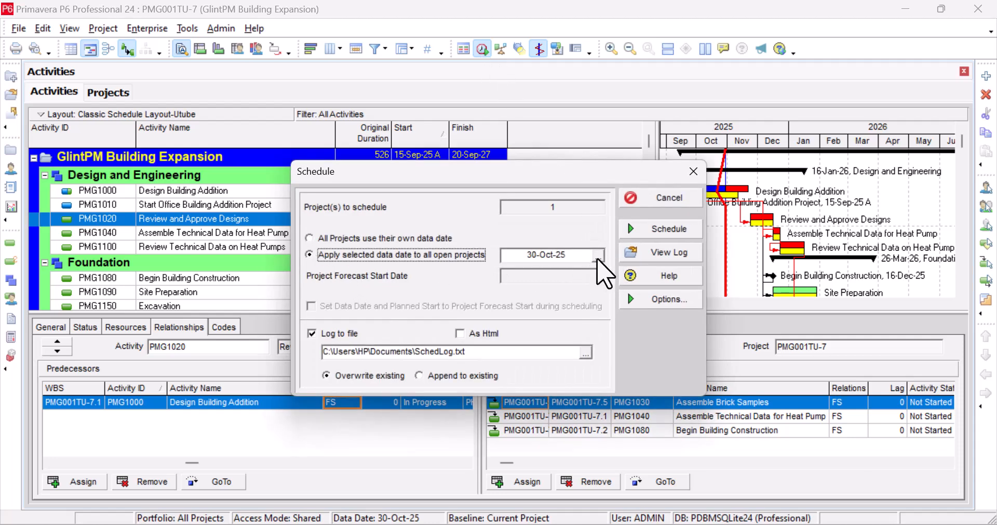
click(598, 255)
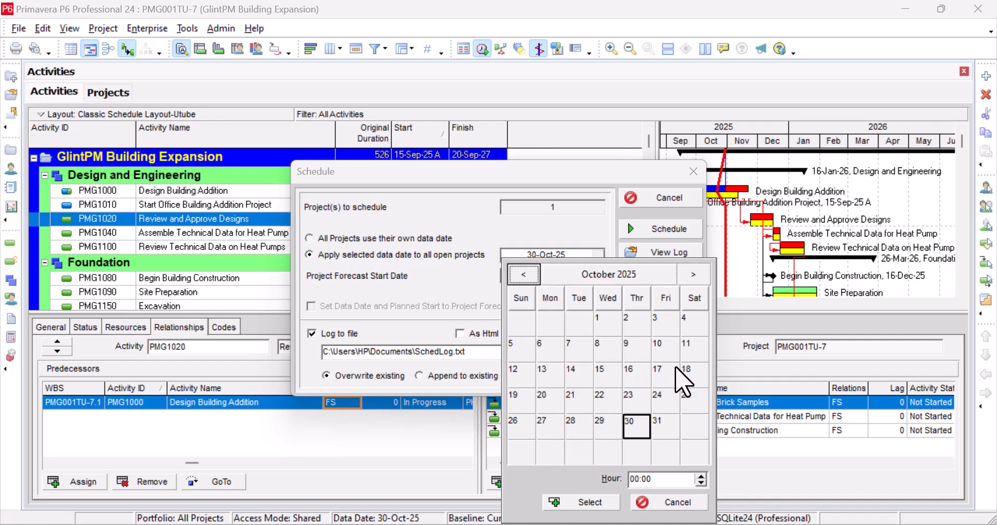
click(694, 373)
click(591, 502)
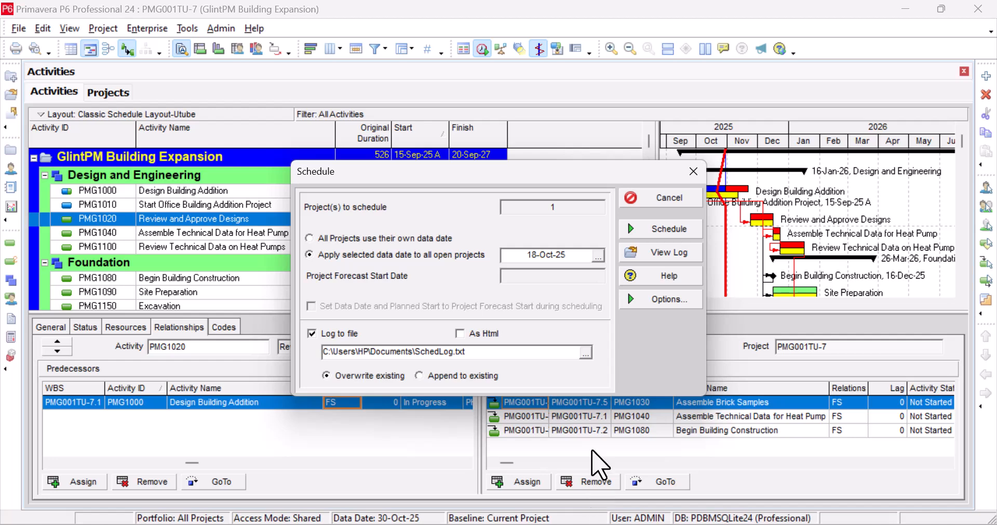
click(670, 228)
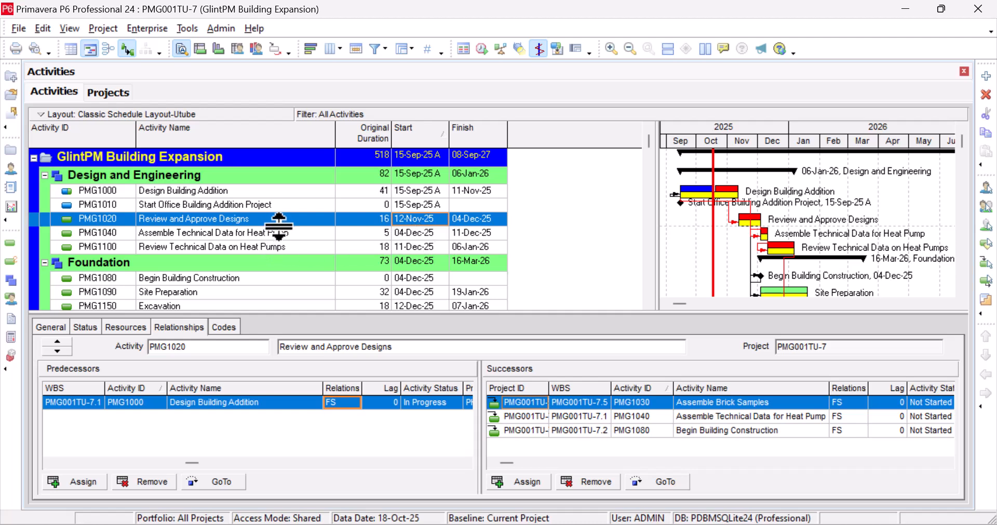
click(320, 195)
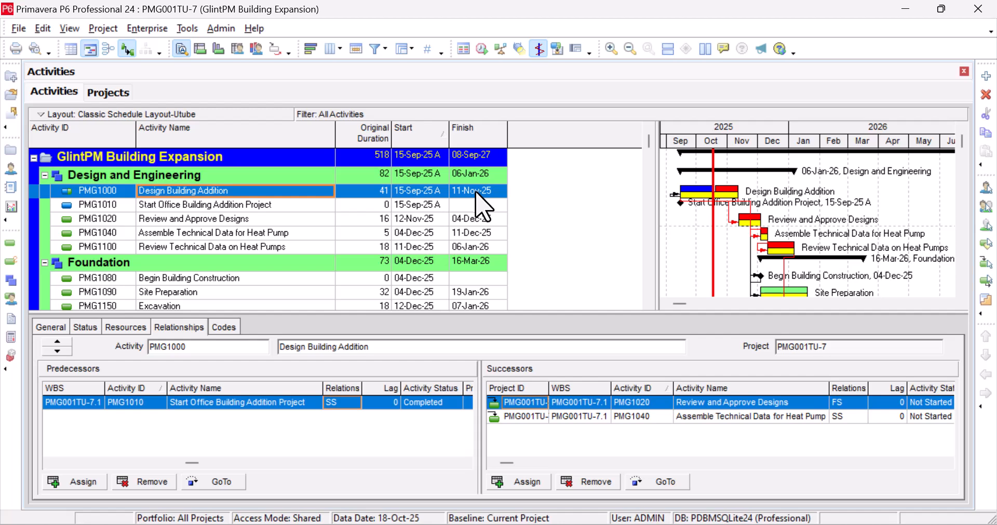
Give the Design Building Addition predecessor of Review and Approve Designs a lag of 6 and reschedule the project.
click(427, 223)
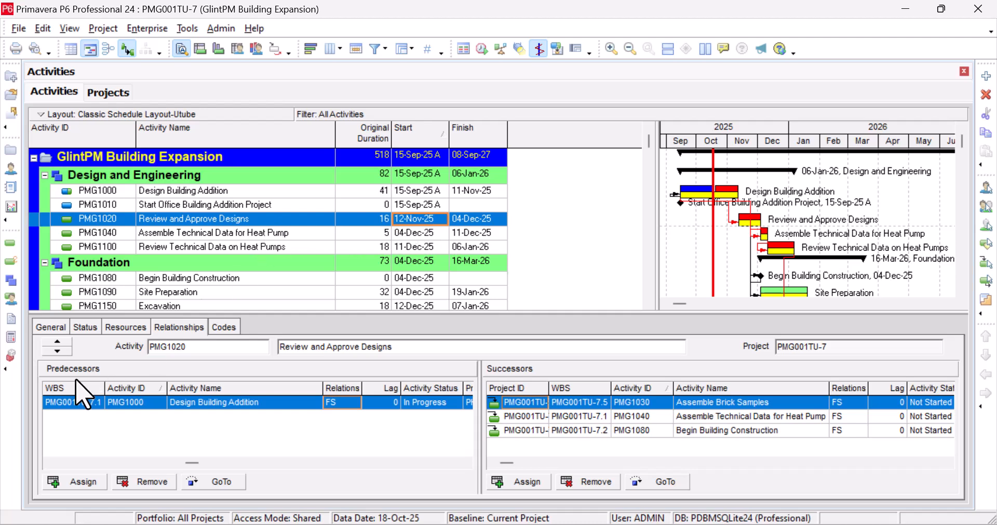
click(386, 404)
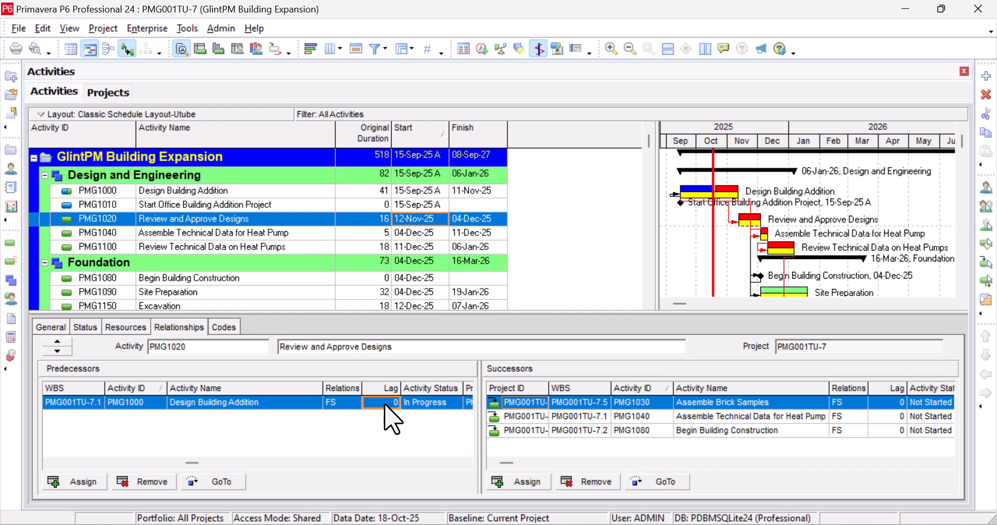
text(6)
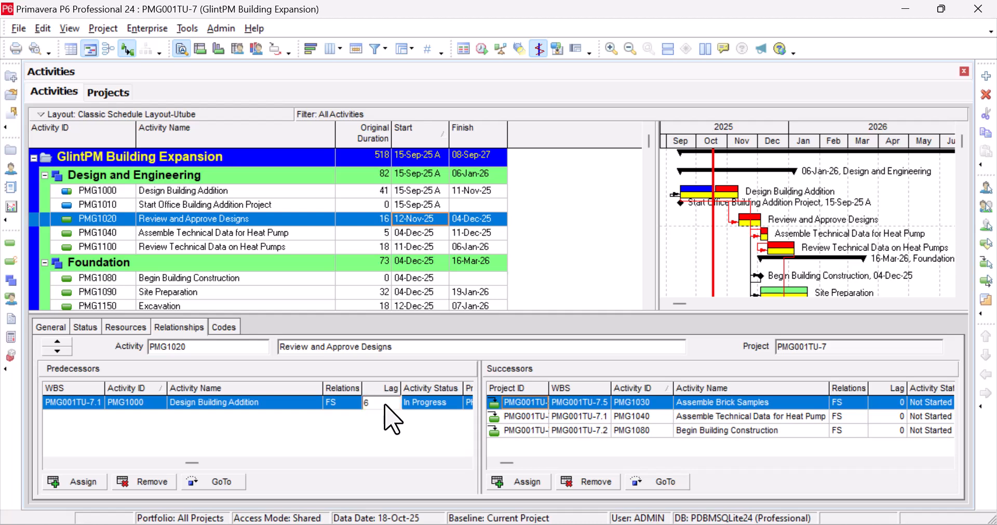
click(482, 48)
click(655, 232)
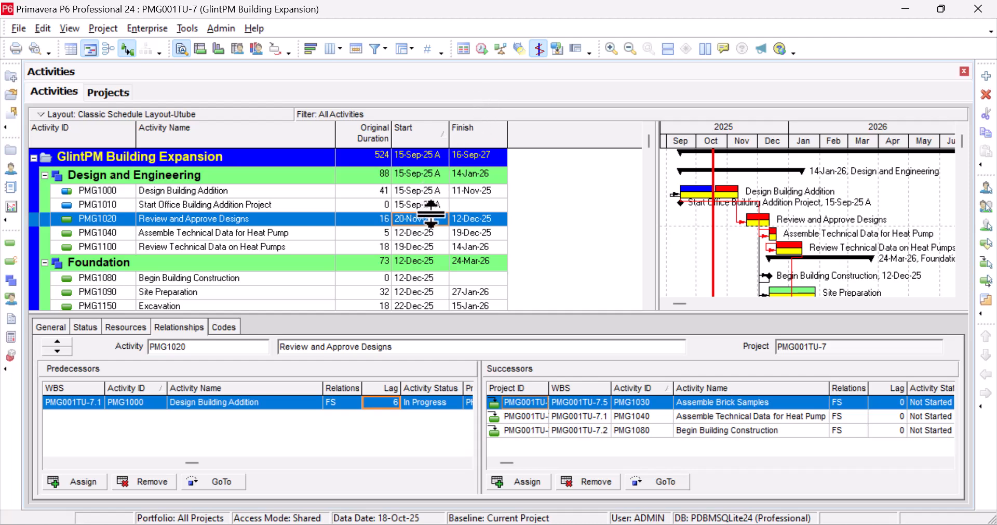
Apply a data date of 30-Oct-25 to all open projects and reschedule.
click(483, 49)
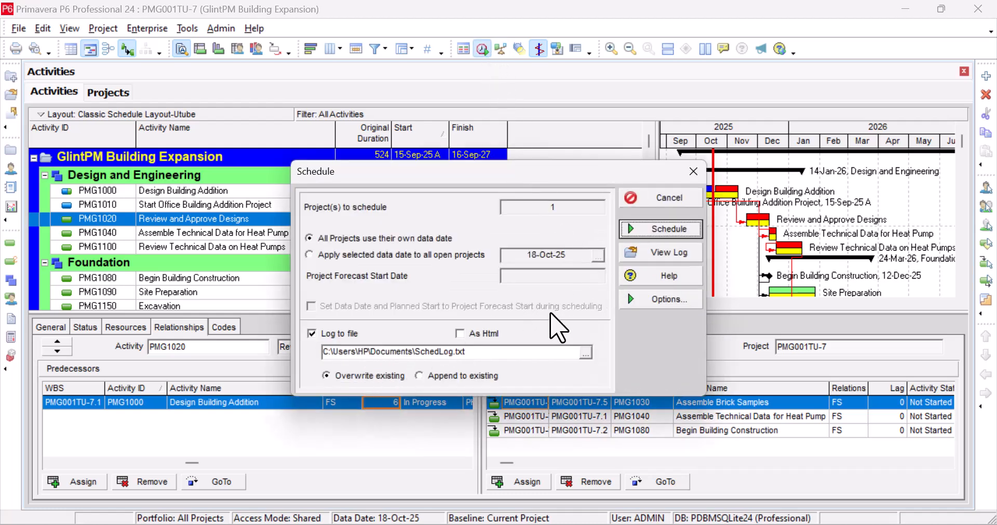
click(333, 255)
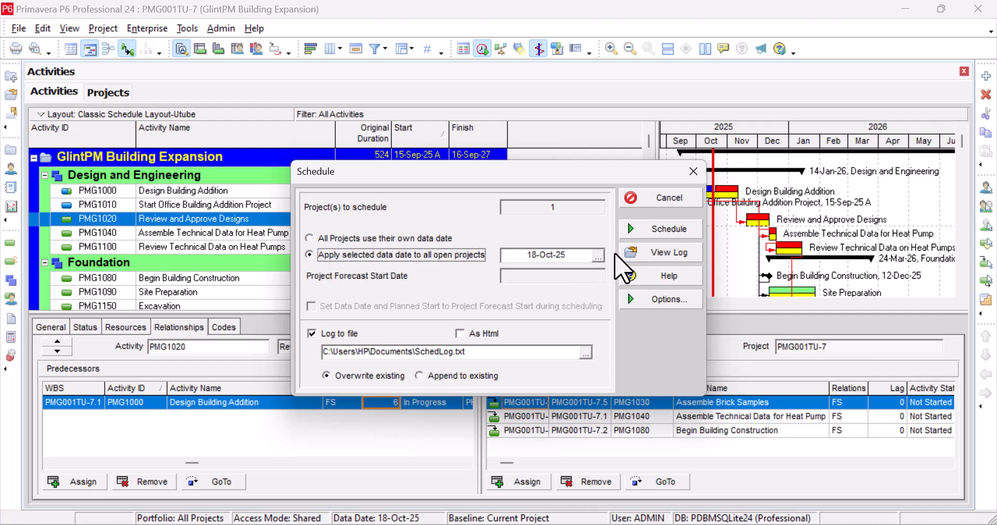
click(598, 256)
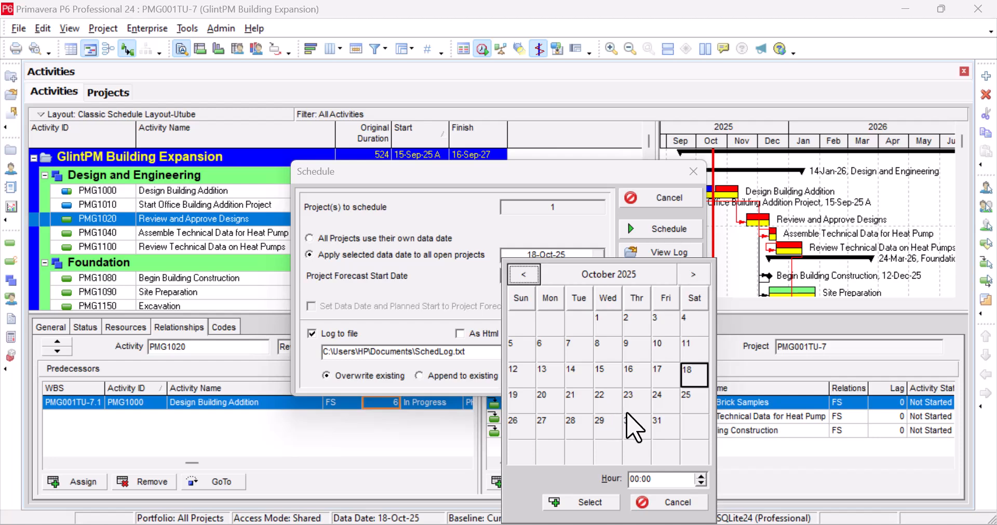
click(632, 422)
click(597, 502)
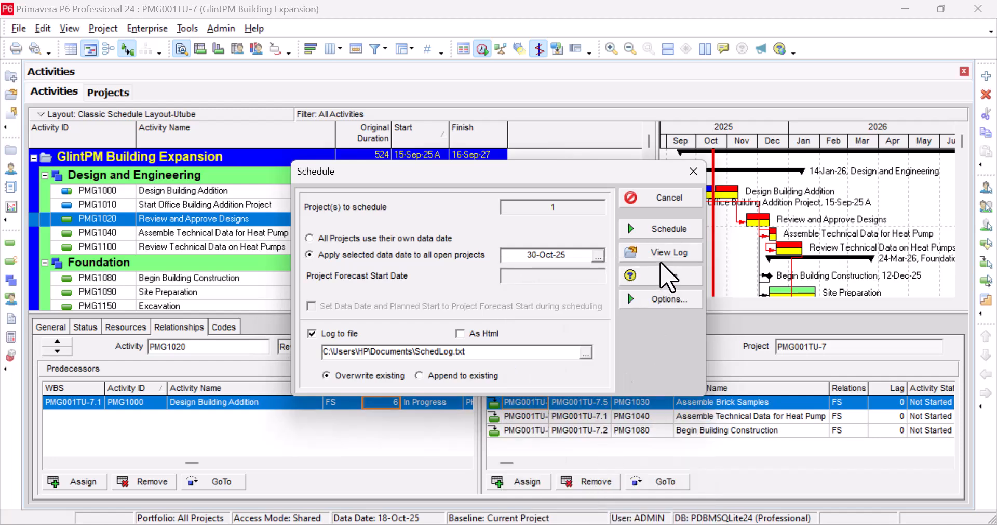
click(669, 232)
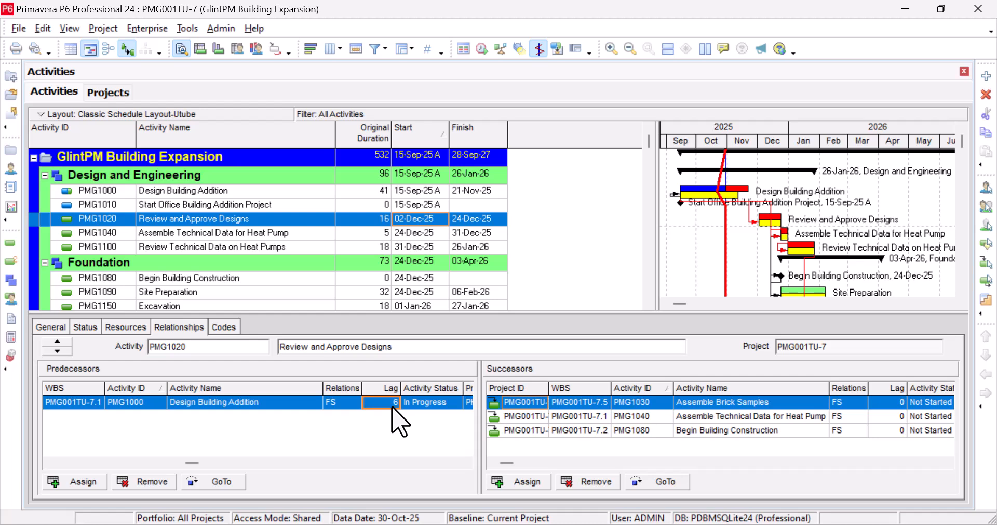
Change the lag on the Design Building Addition predecessor to -6 and reschedule the project.
click(369, 402)
key(Return)
click(482, 49)
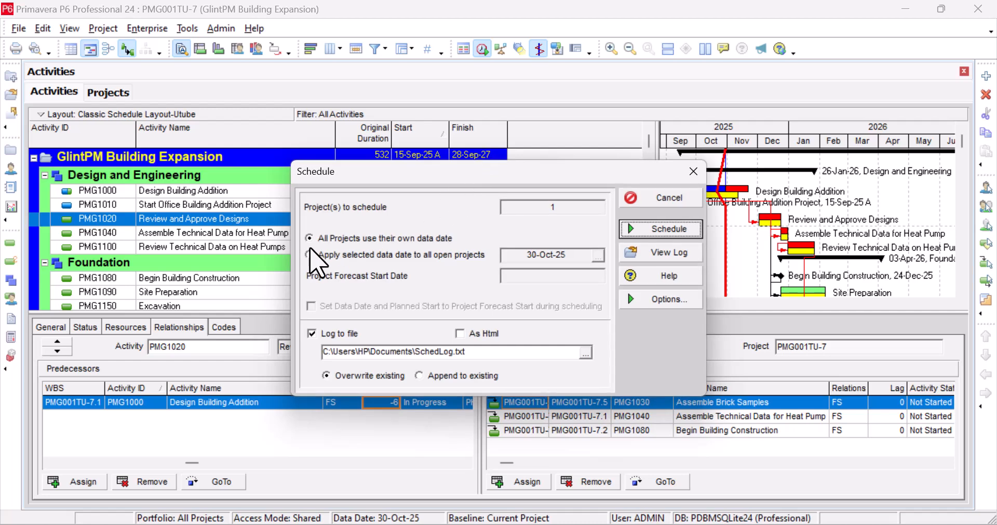
click(667, 229)
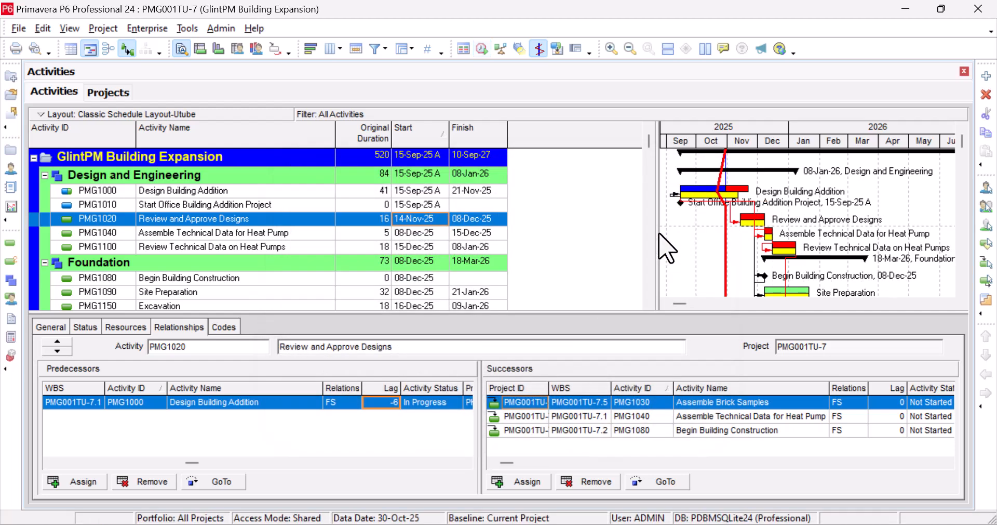
Change the lag on the Design Building Addition predecessor to -2 and reschedule the project.
click(390, 405)
text(-2)
key(Return)
click(482, 48)
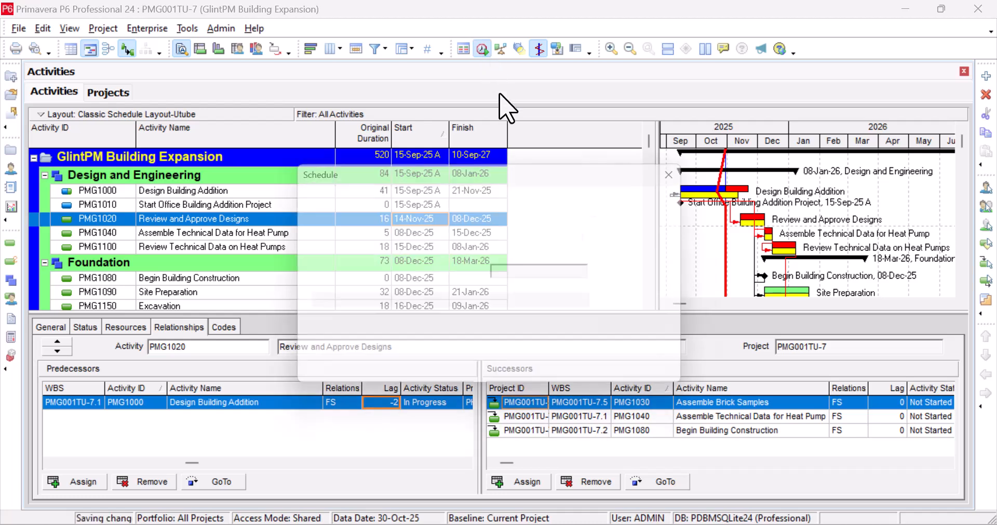
click(665, 230)
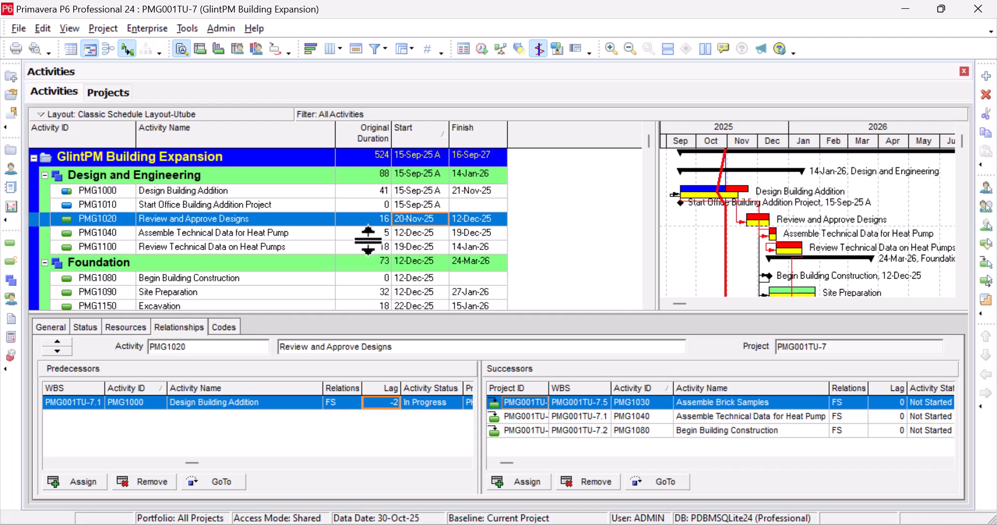
Reset the lag between Design Building Addition and Review and Approve Designs to 0.
click(396, 403)
text(0)
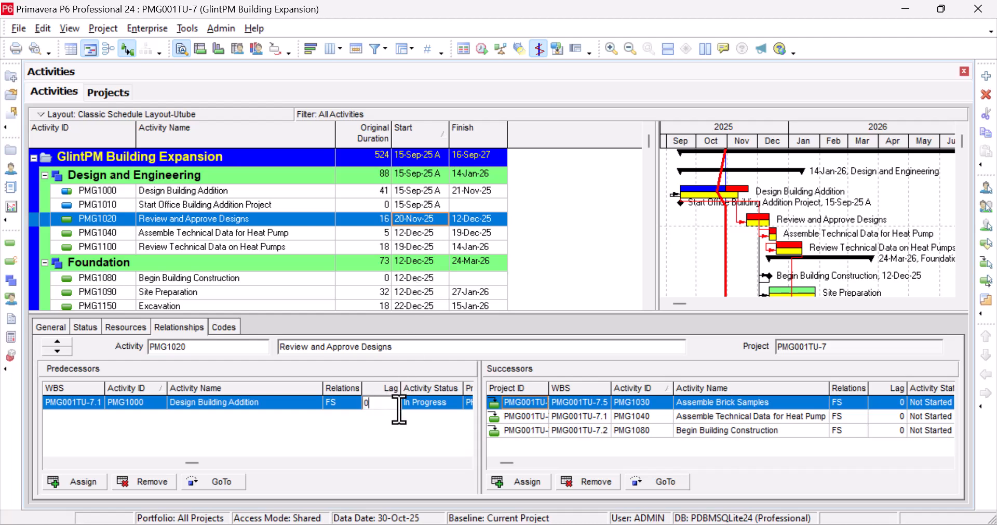
key(Return)
Apply a data date of 18-Oct-25 to all open projects and reschedule.
click(482, 49)
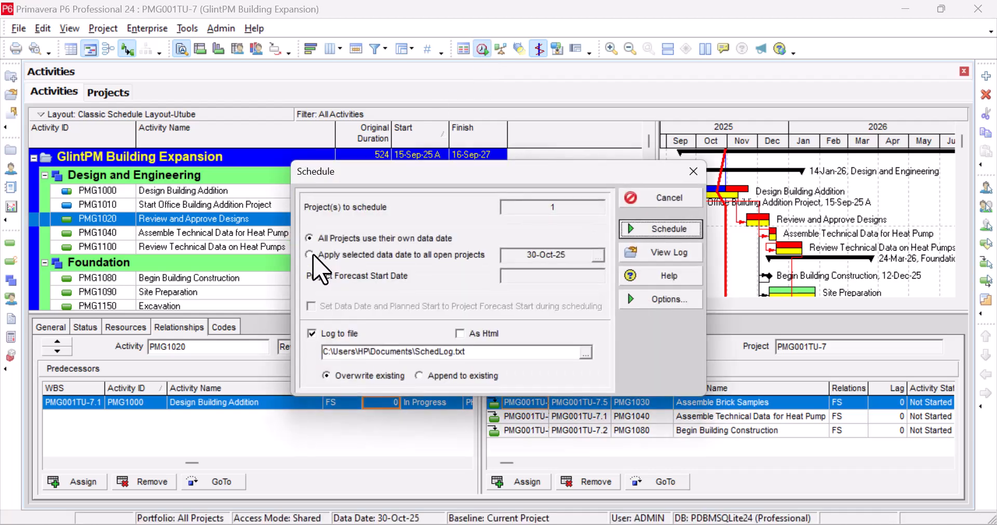
click(310, 254)
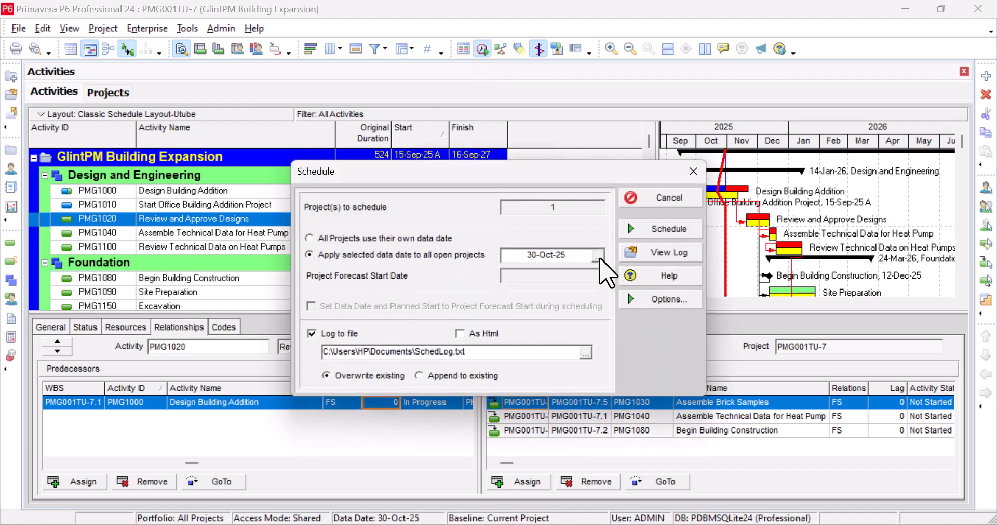
click(599, 257)
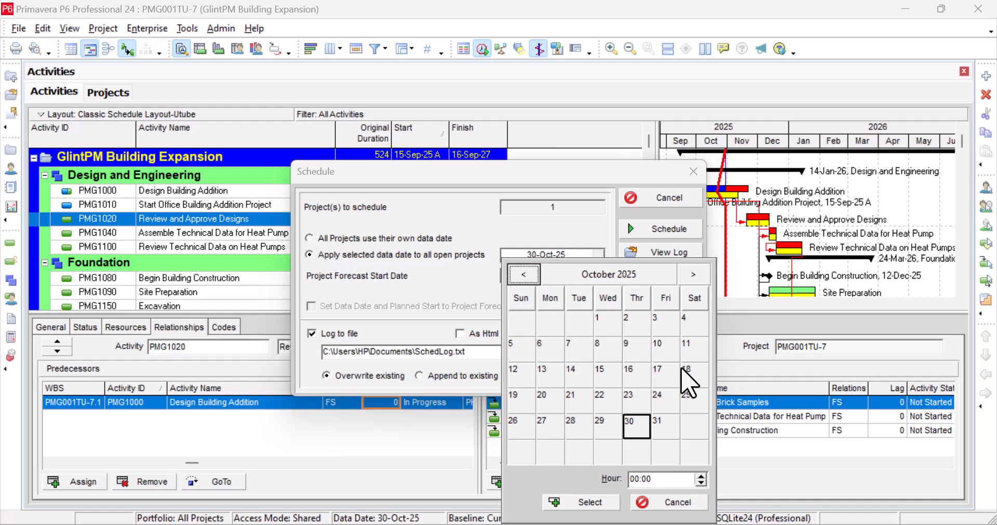
click(682, 368)
click(581, 502)
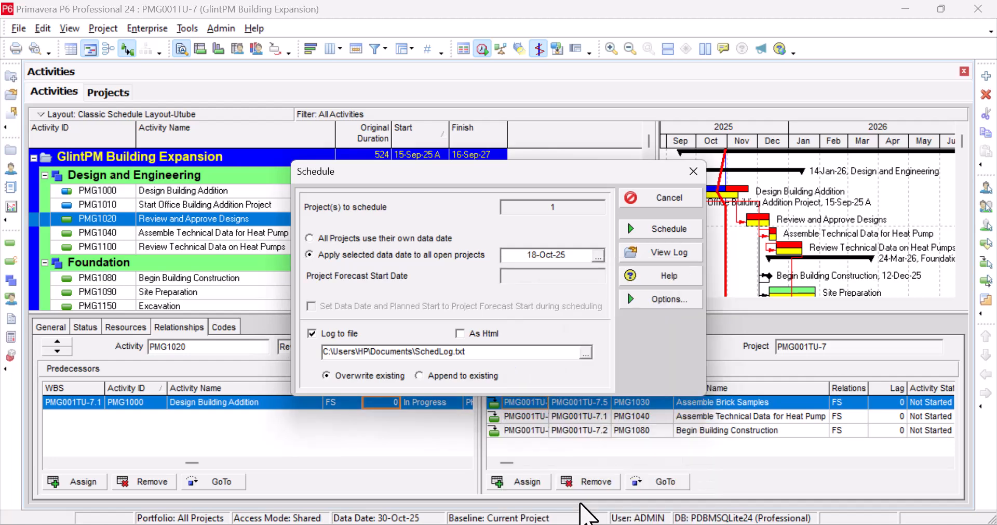
click(675, 224)
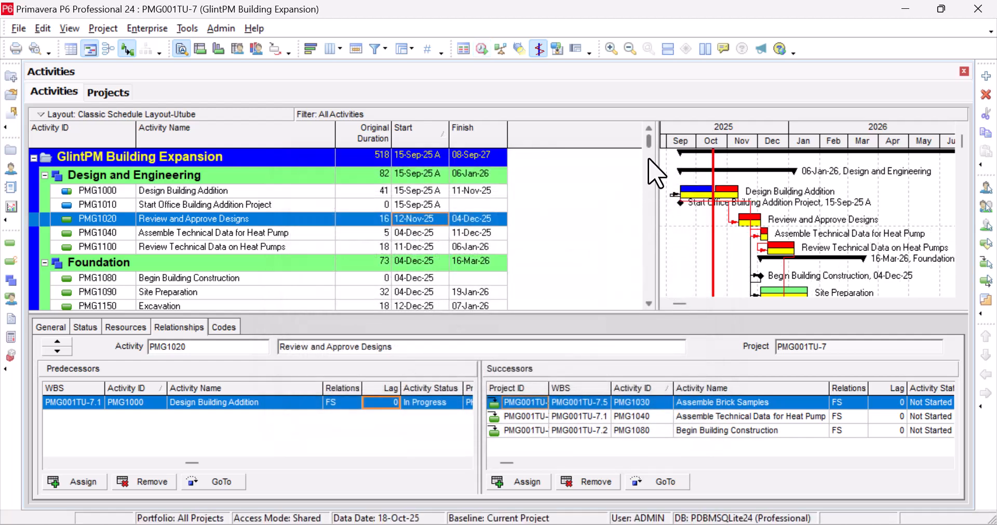
scroll(238, 261, down, 1)
scroll(238, 261, up, 1)
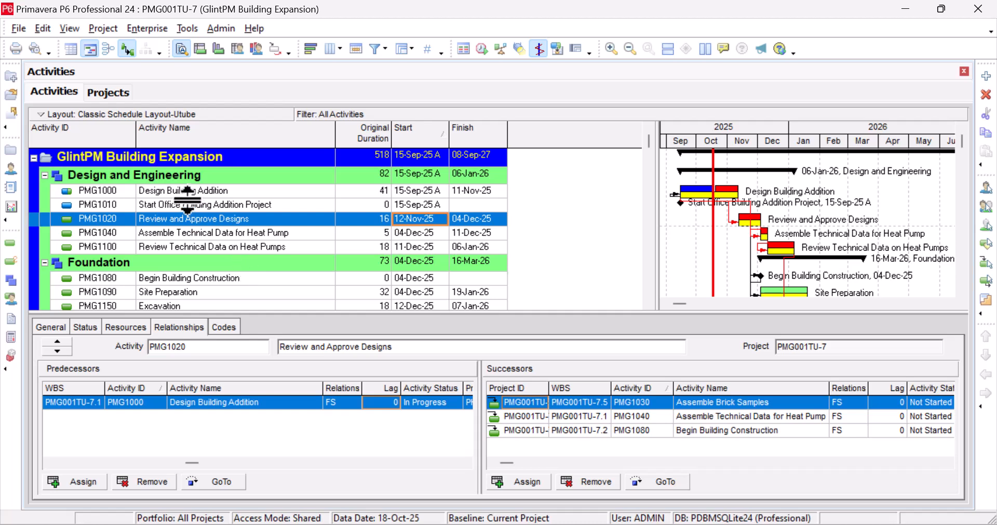
Add a new WBS element under GlintPM Building Expansion and move it above Design and Engineering.
click(202, 179)
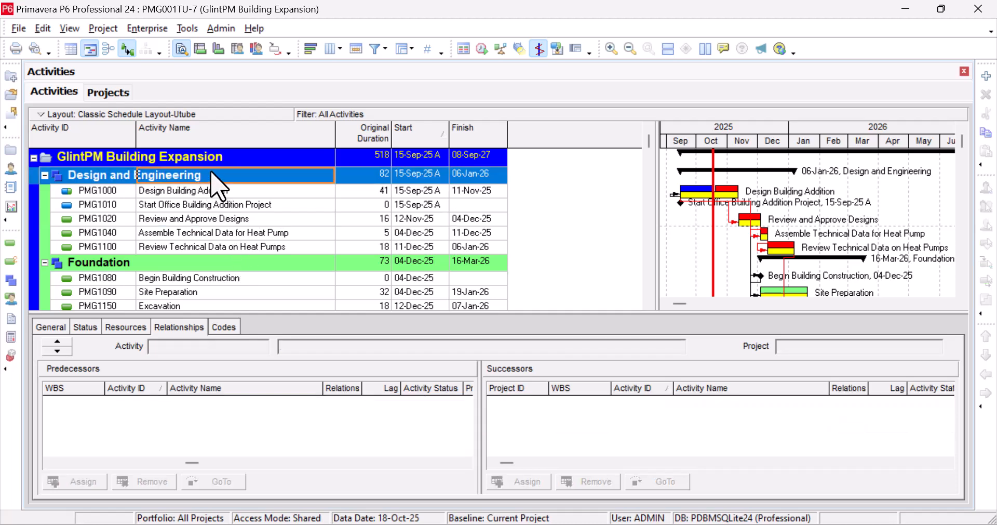
click(11, 281)
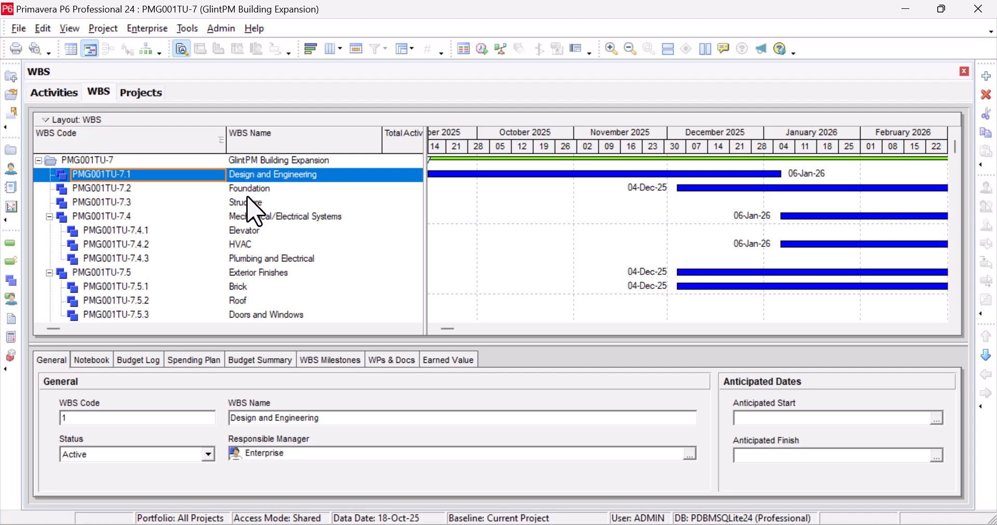
click(284, 162)
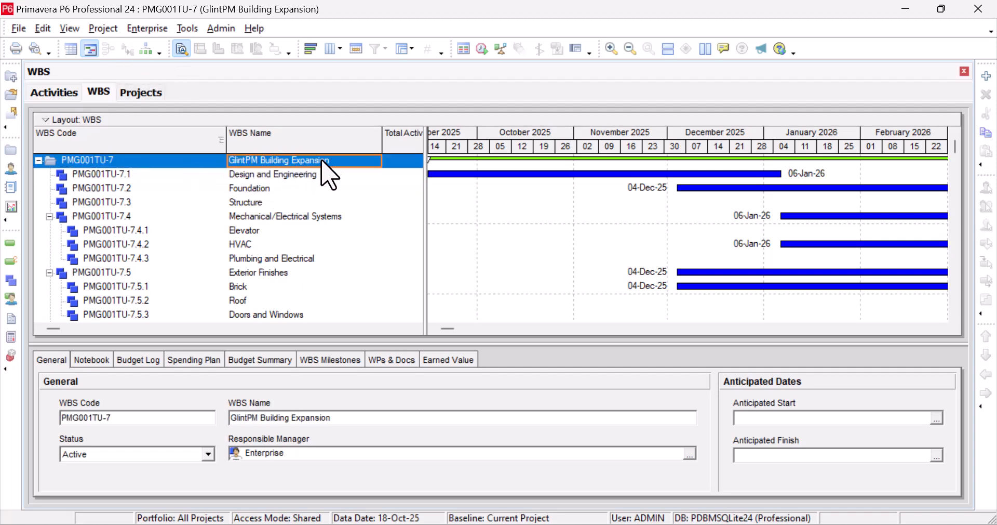
right_click(270, 161)
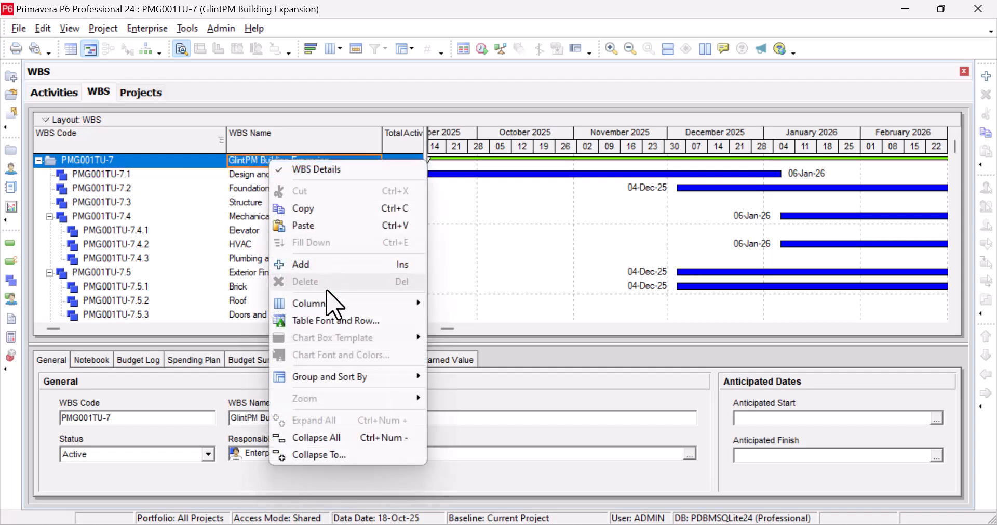
click(329, 265)
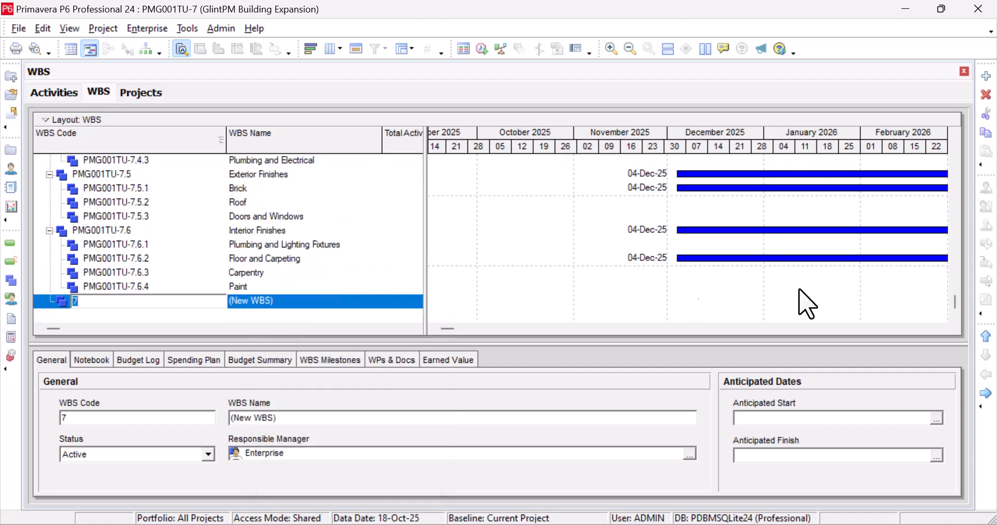
click(987, 337)
click(988, 337)
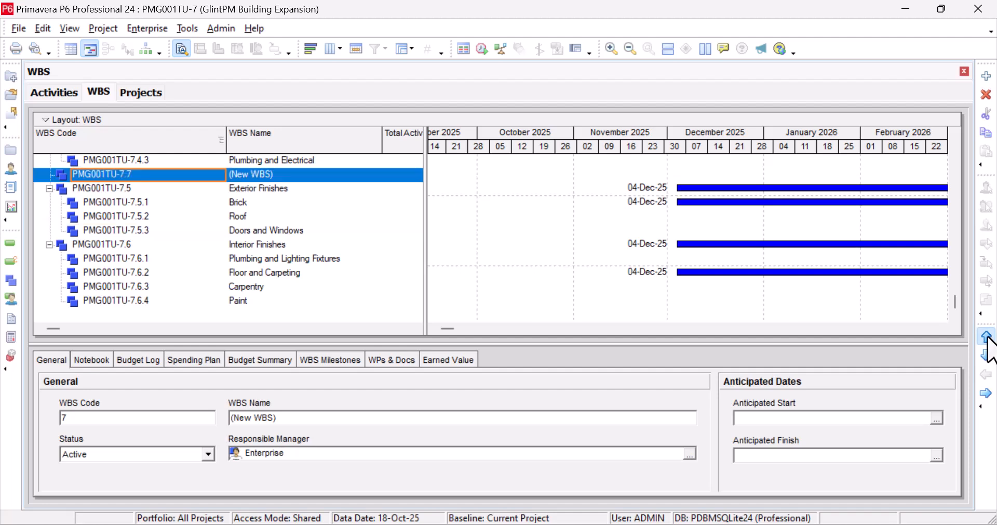
click(987, 337)
click(988, 337)
click(988, 337)
click(988, 337)
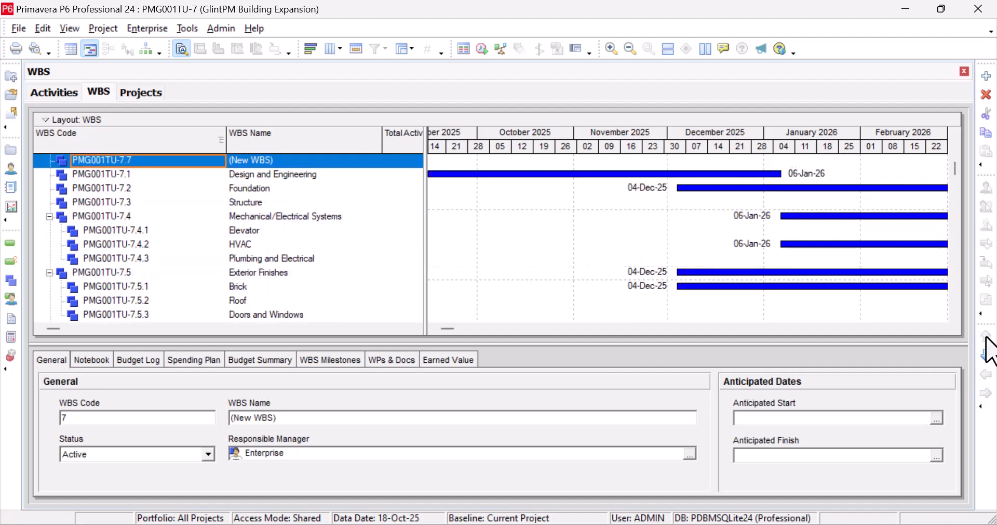
Name the new WBS element Milestone.
click(288, 161)
click(287, 161)
text(Mile)
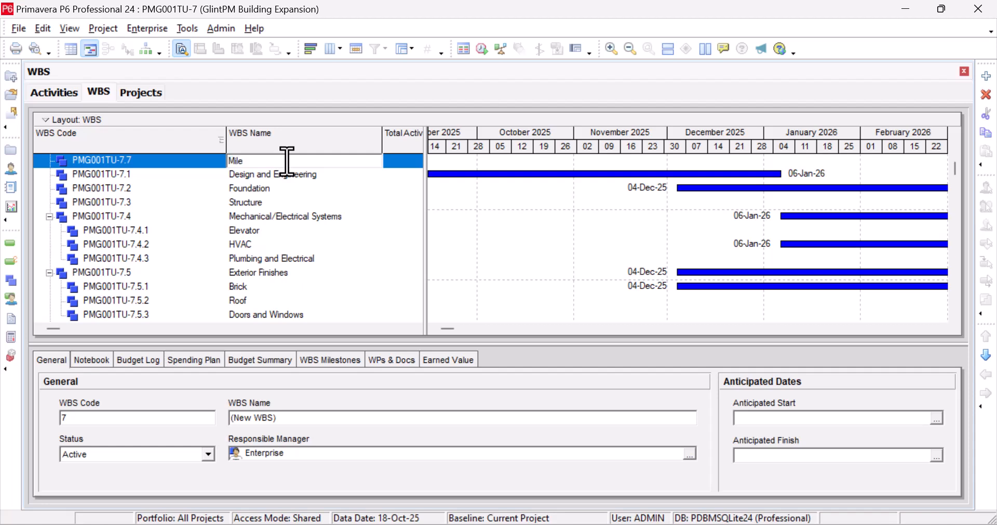
text(stone)
click(247, 217)
click(258, 161)
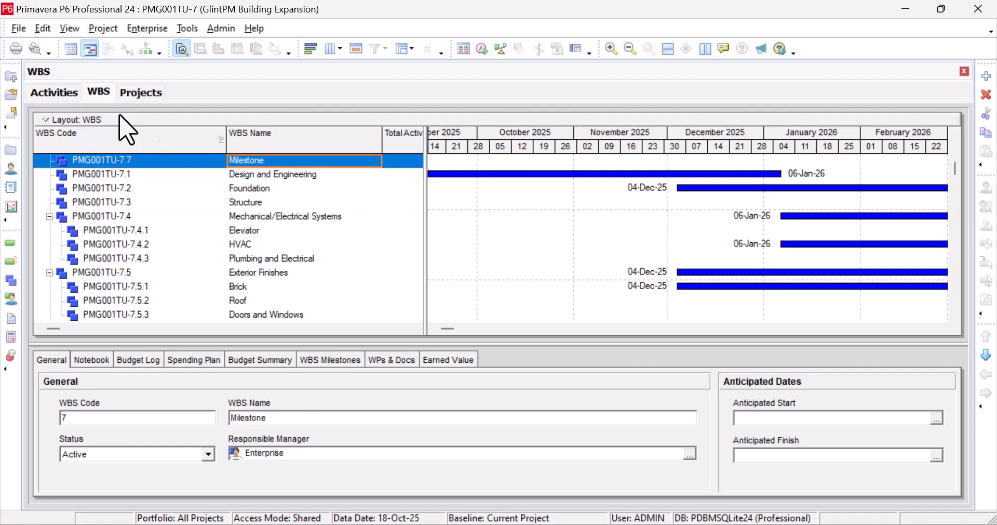
Add two new activities under the Milestone WBS in the activity table.
click(52, 92)
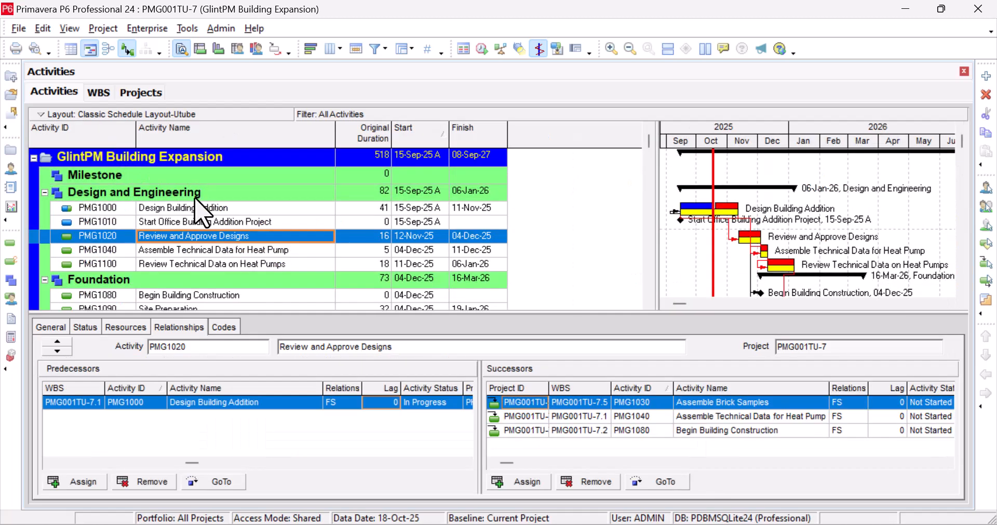
right_click(204, 175)
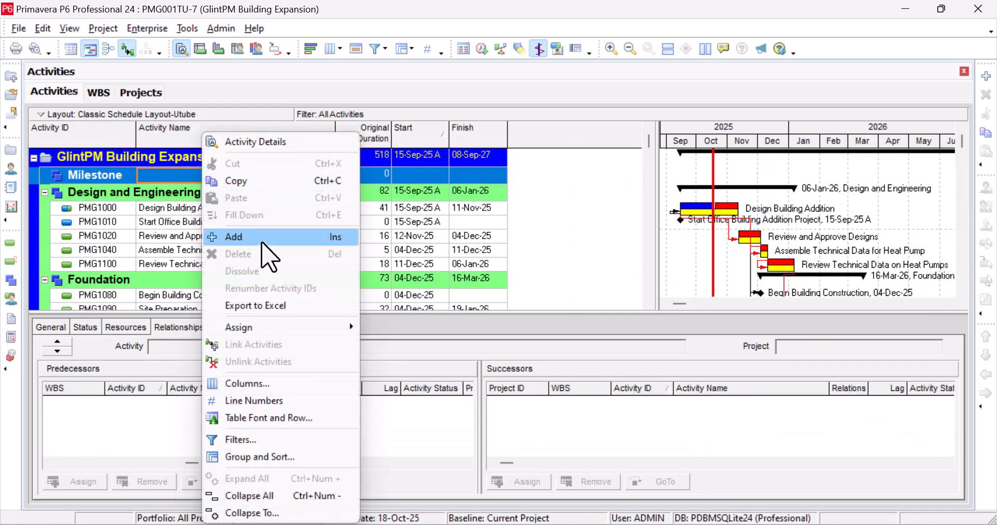
click(267, 238)
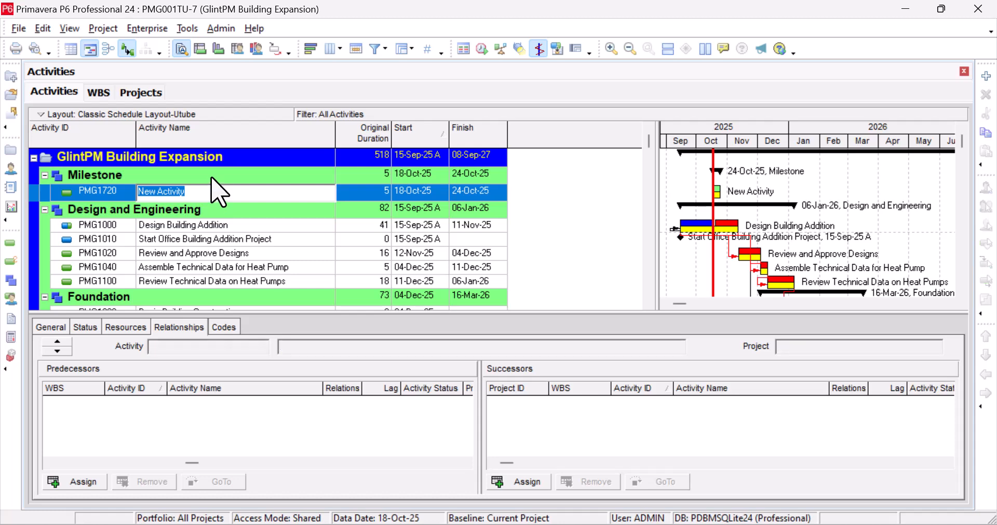
right_click(210, 179)
click(267, 238)
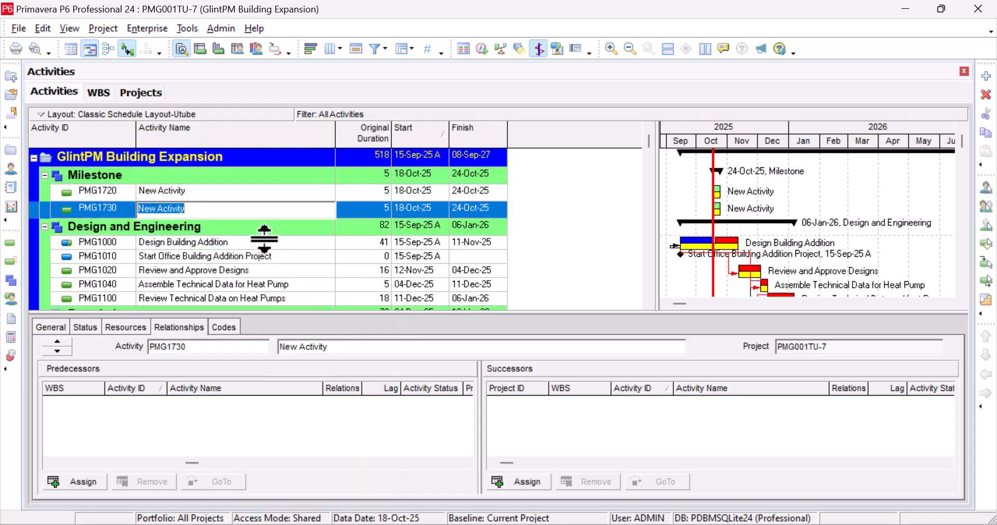
Widen the Activity Name column and name the first new Milestone activity Commence Engineering.
click(205, 191)
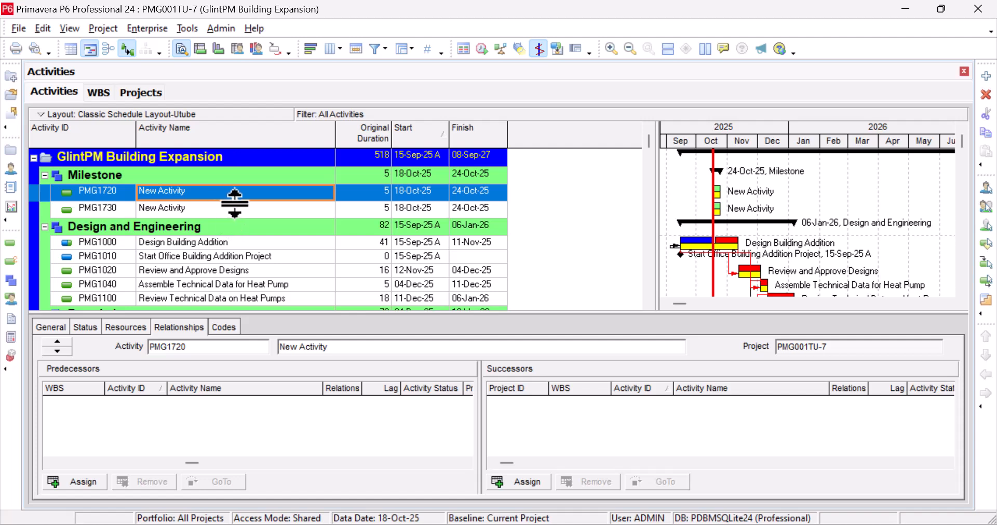
scroll(235, 202, down, 1)
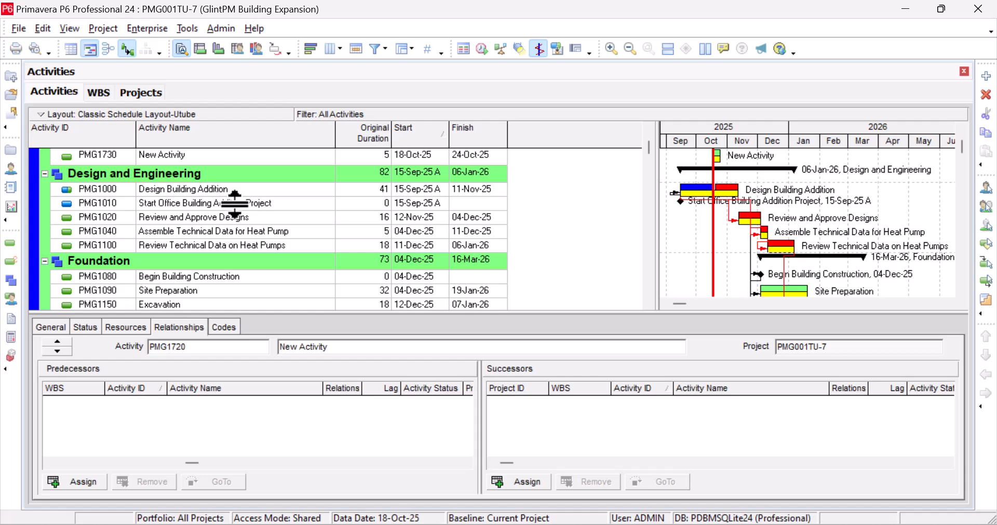
scroll(235, 202, up, 1)
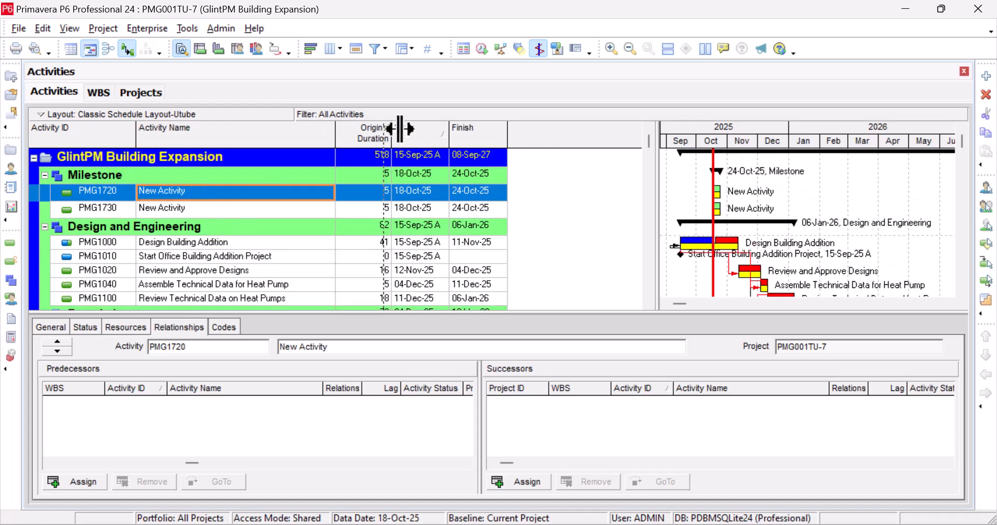
drag(367, 133, 431, 130)
click(203, 192)
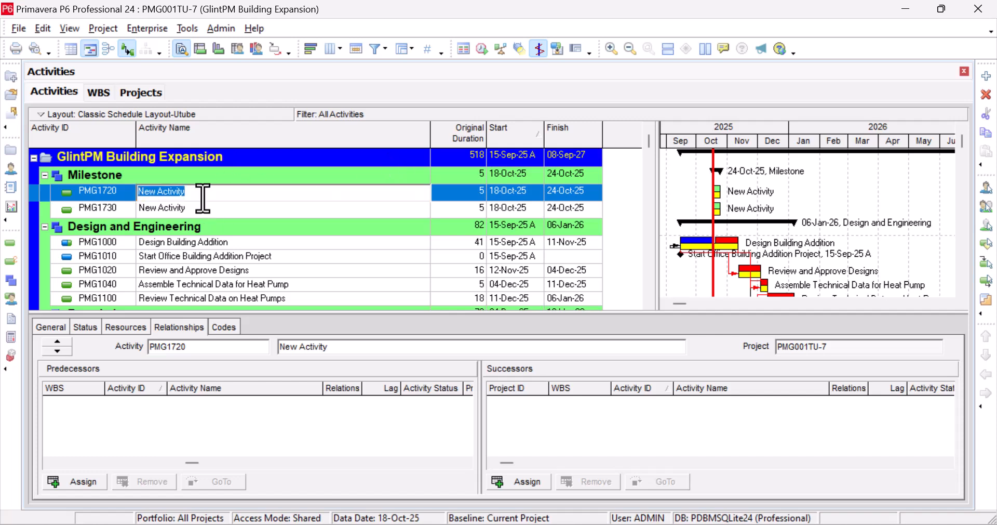
text(S)
key(BackSpace)
key(BackSpace)
key(BackSpace)
key(BackSpace)
key(BackSpace)
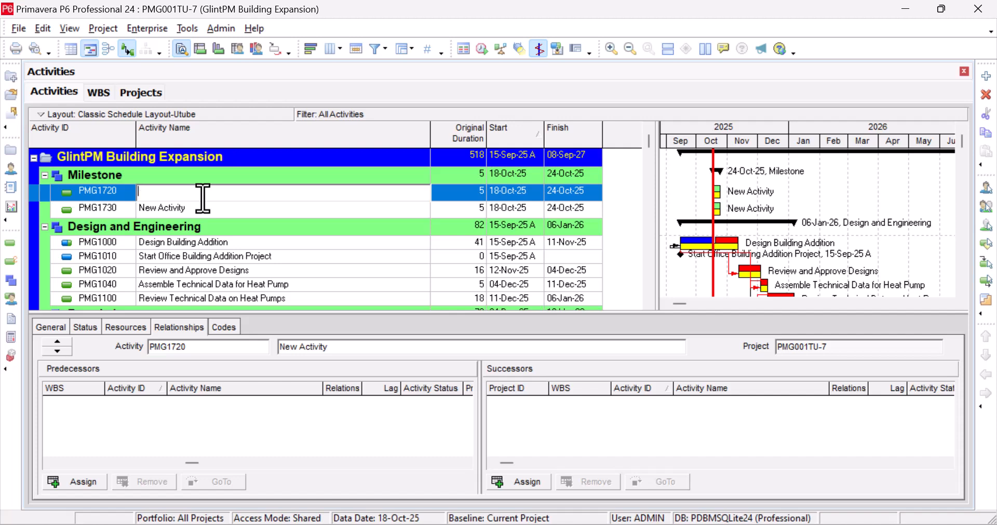
text(Commence Engineering)
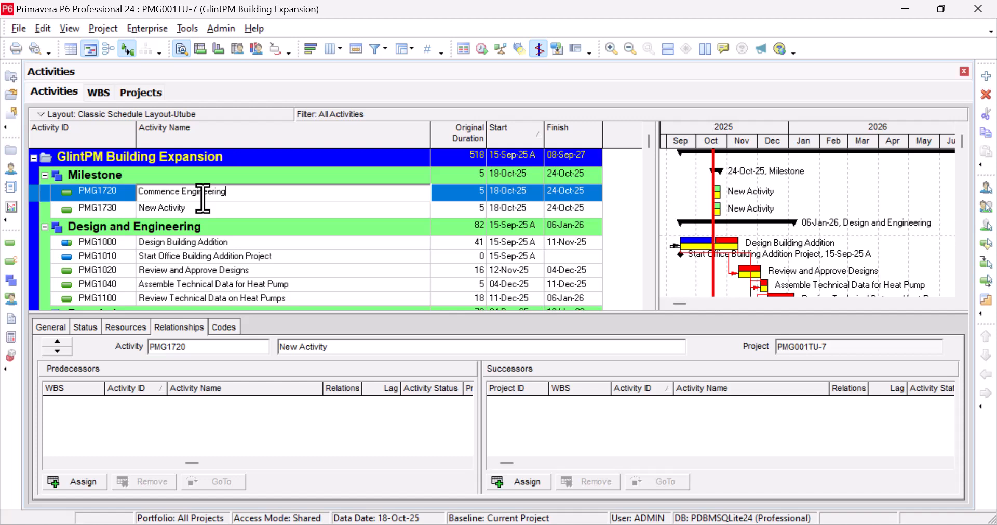
Name the second new Milestone activity Complete Engineering.
click(197, 214)
click(197, 214)
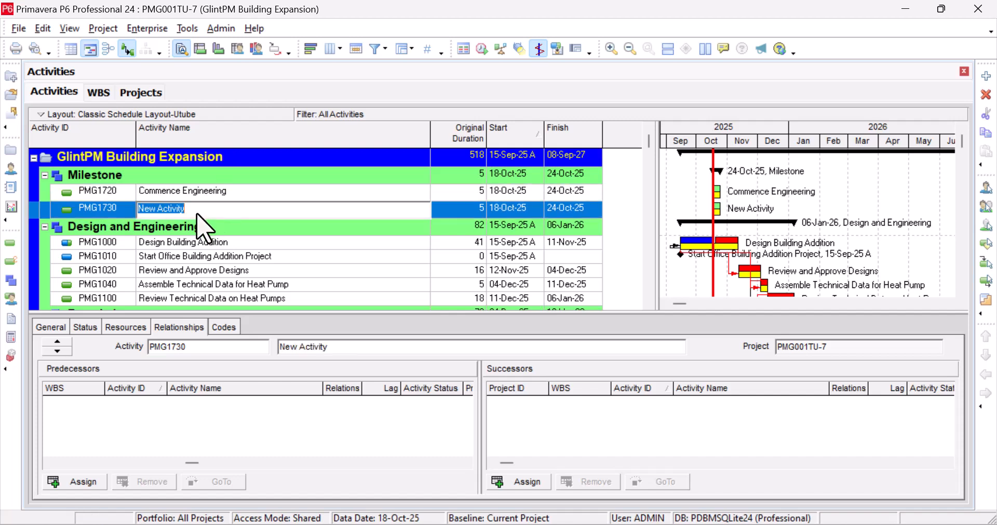
text(Complete Engine)
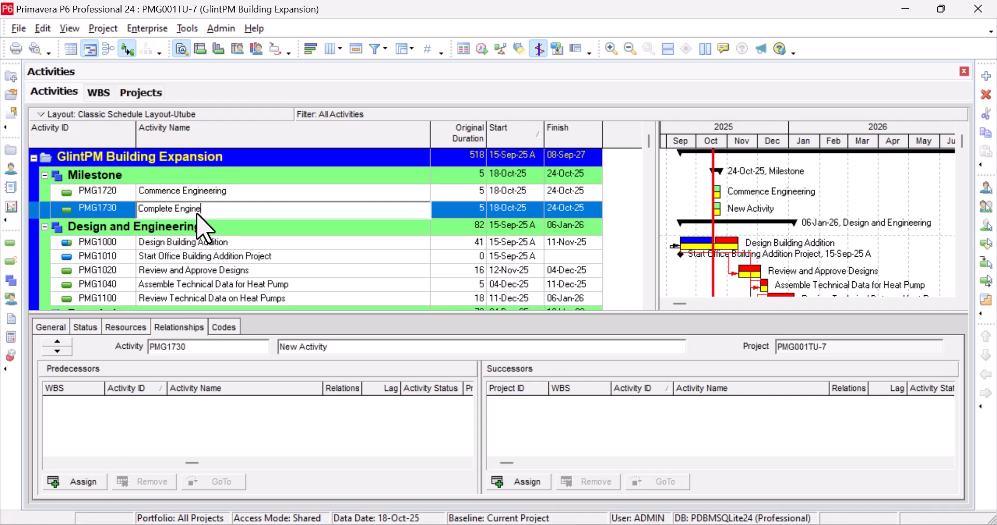
text(ering)
key(Return)
Add a third activity under the Milestone WBS and name it Complete Foundation.
click(231, 195)
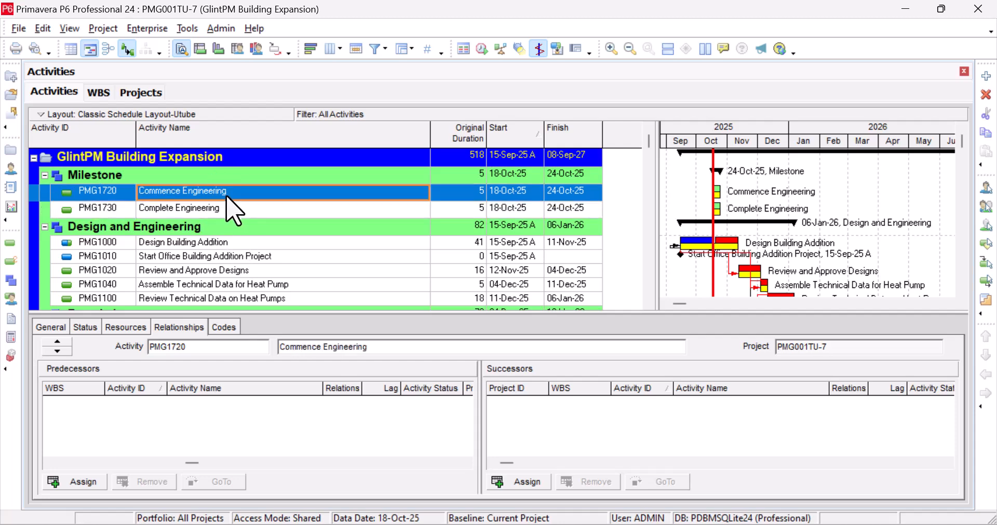
right_click(233, 195)
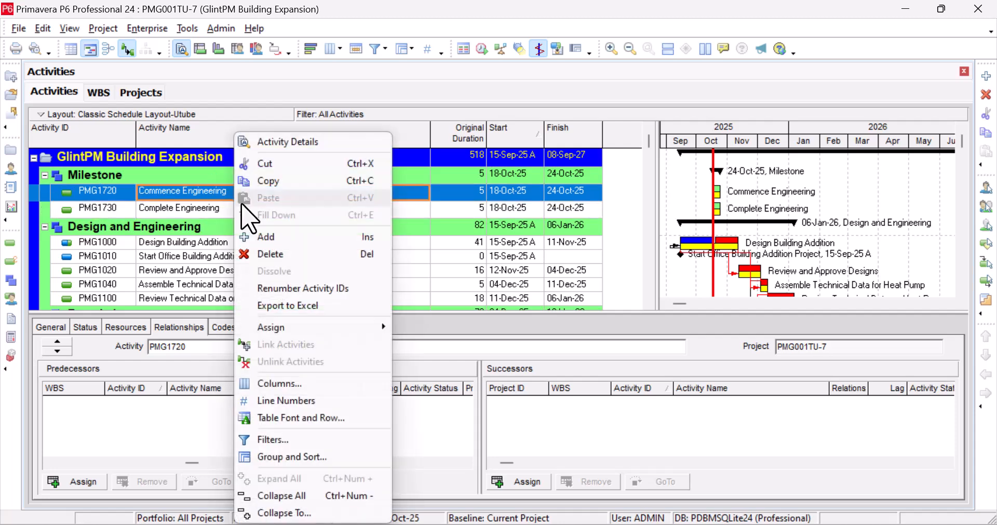
click(309, 240)
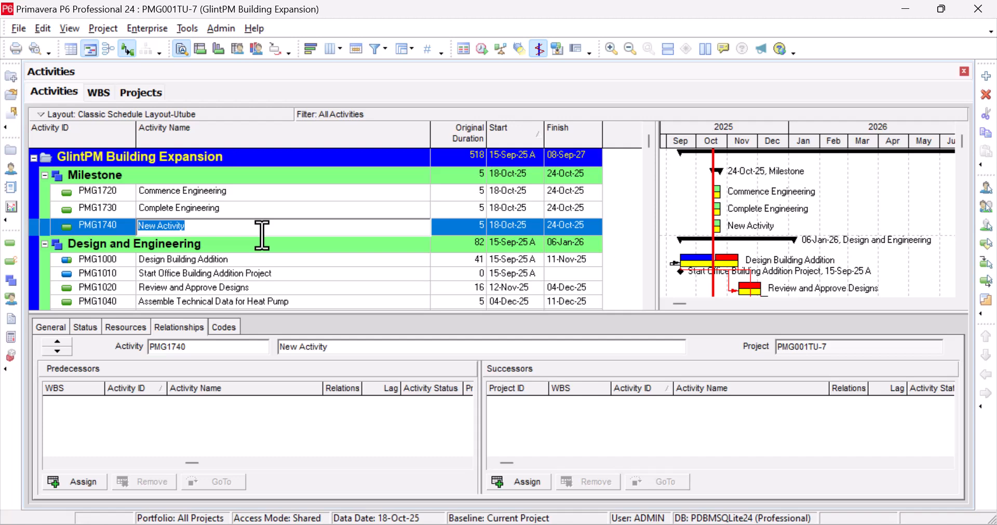
text(C)
text(omplete Foundation)
key(Return)
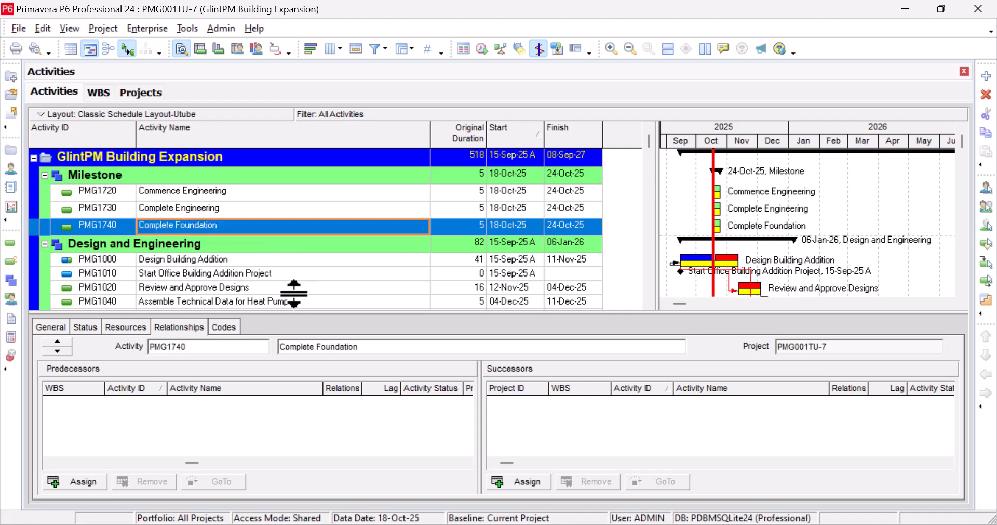
Set the activity type of Commence Engineering to Start Milestone.
scroll(296, 291, down, 1)
scroll(296, 290, down, 2)
scroll(299, 289, up, 3)
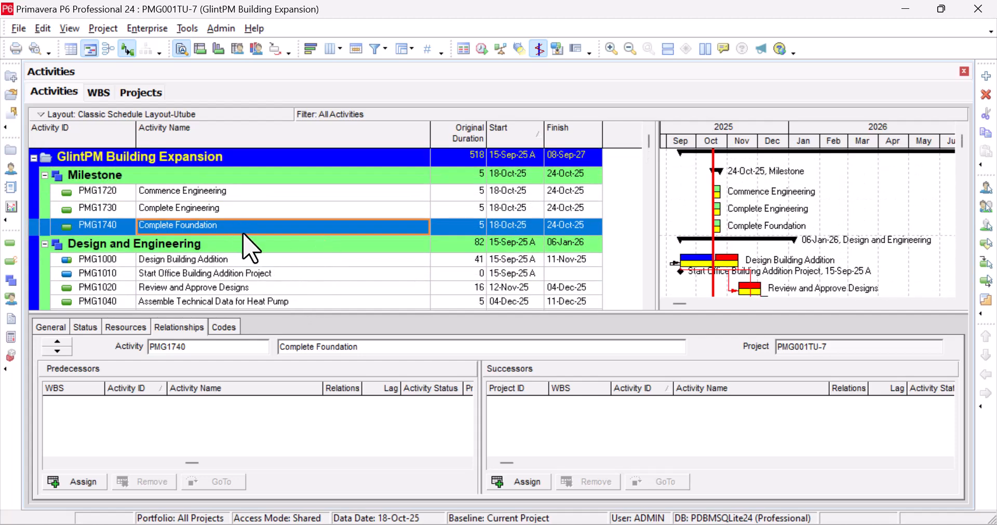
click(260, 196)
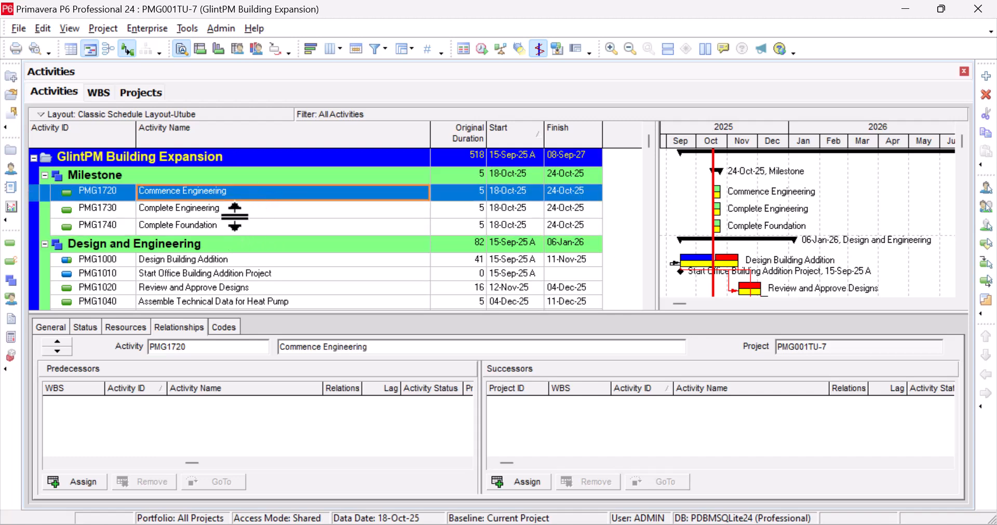
click(50, 326)
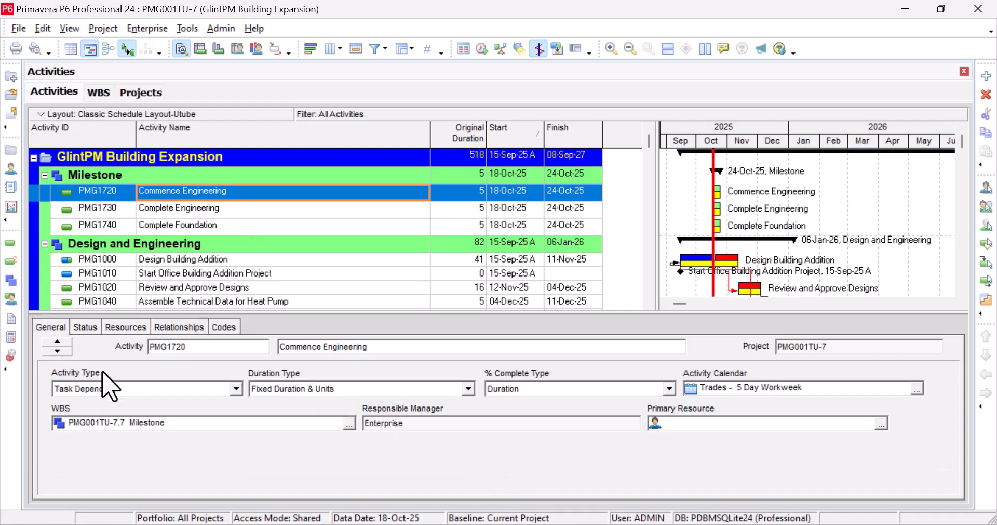
click(154, 391)
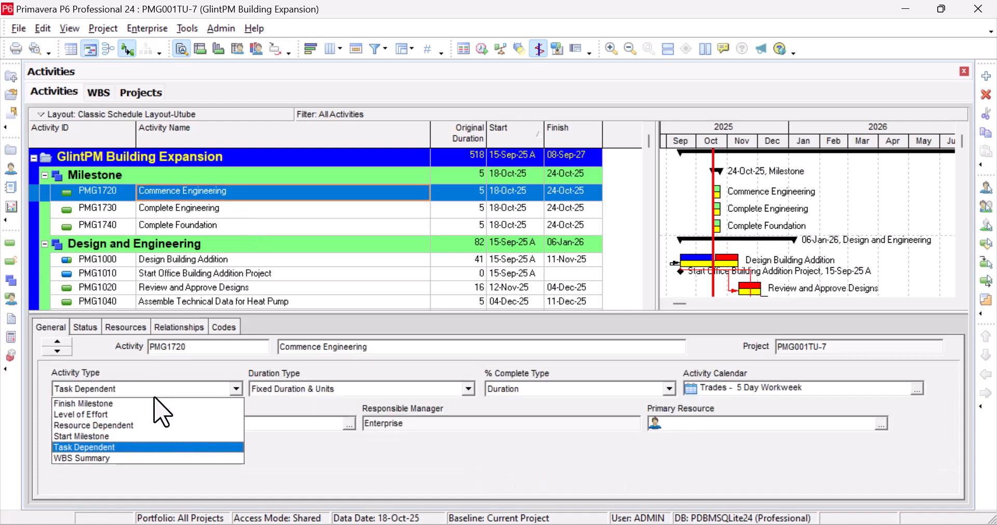
click(168, 437)
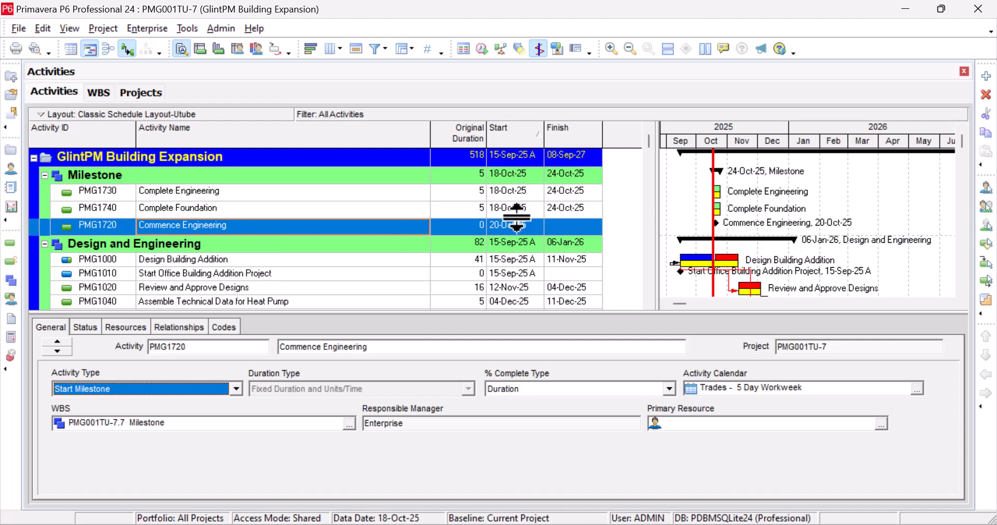
Set the activity type of both Complete Foundation and Complete Engineering to Finish Milestone.
click(201, 209)
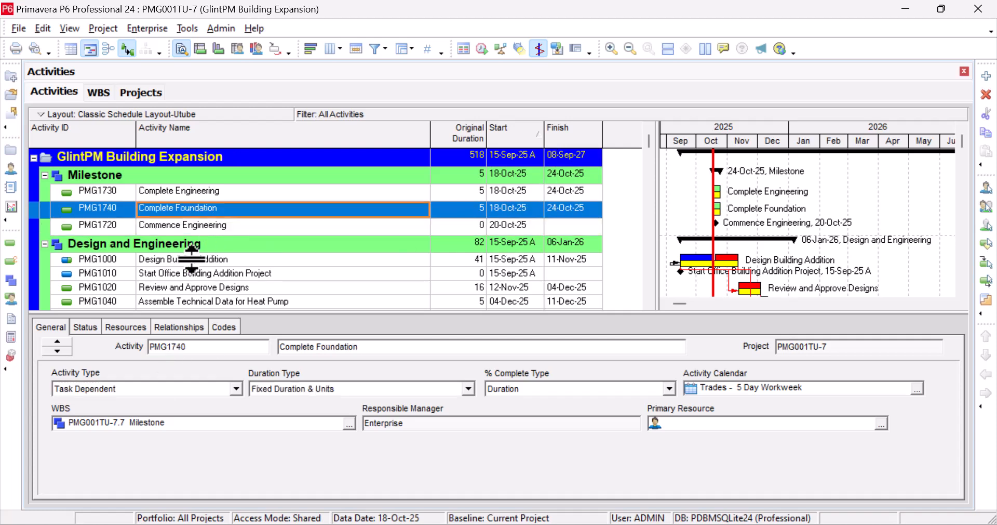
click(167, 395)
click(161, 401)
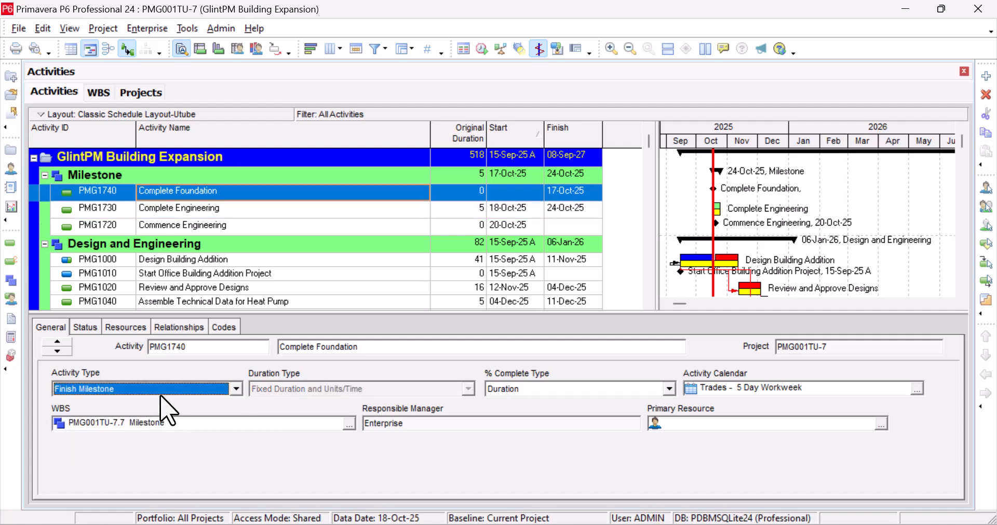
click(216, 208)
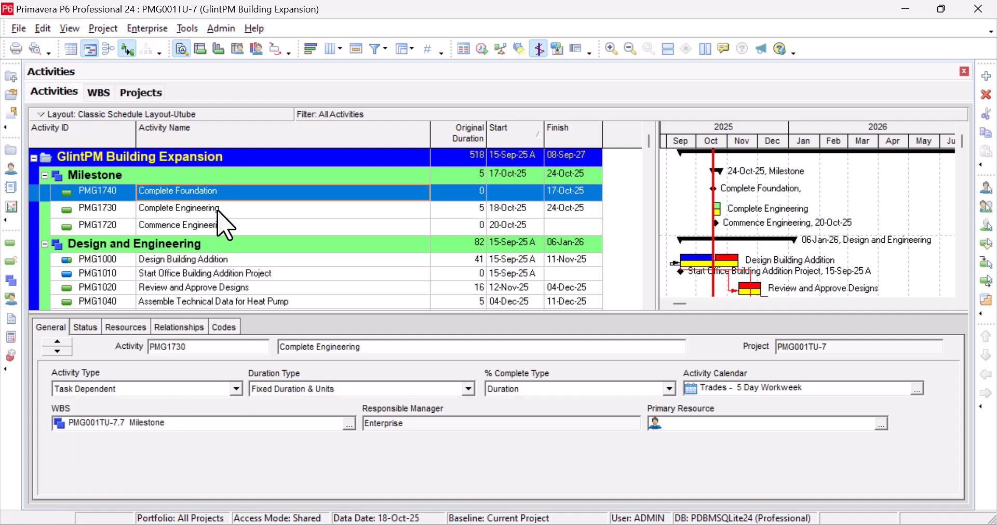
click(162, 389)
click(162, 406)
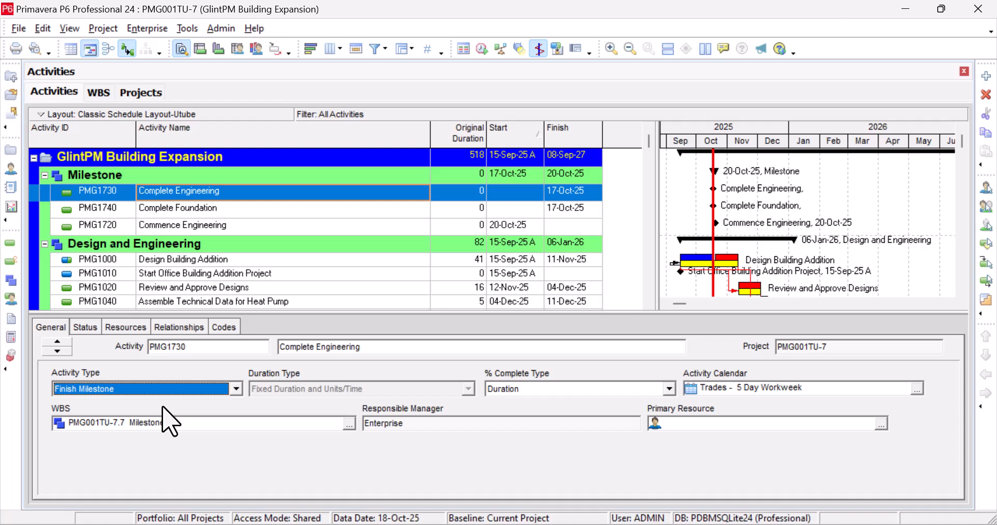
Review the activities from Design and Engineering through Structure to find which ones relate to the new milestones.
click(239, 227)
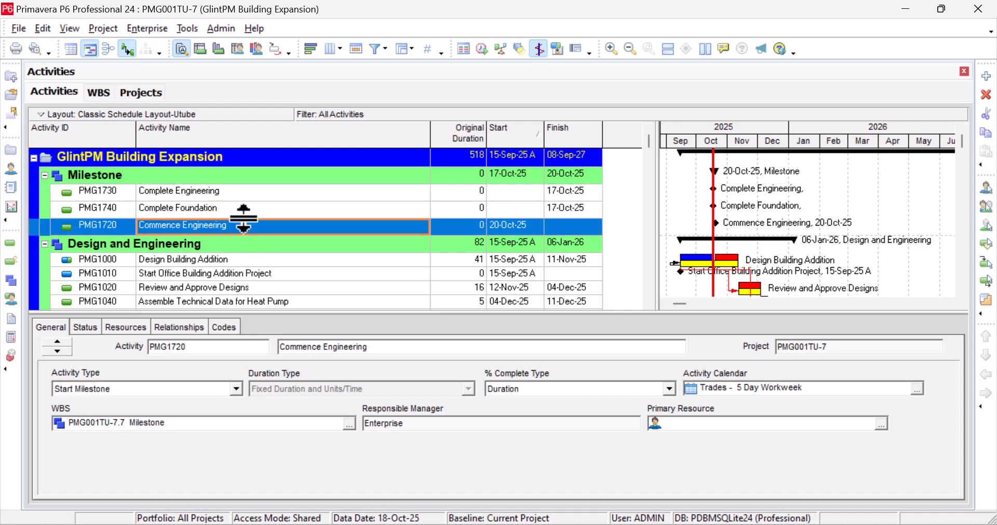
scroll(243, 233, down, 1)
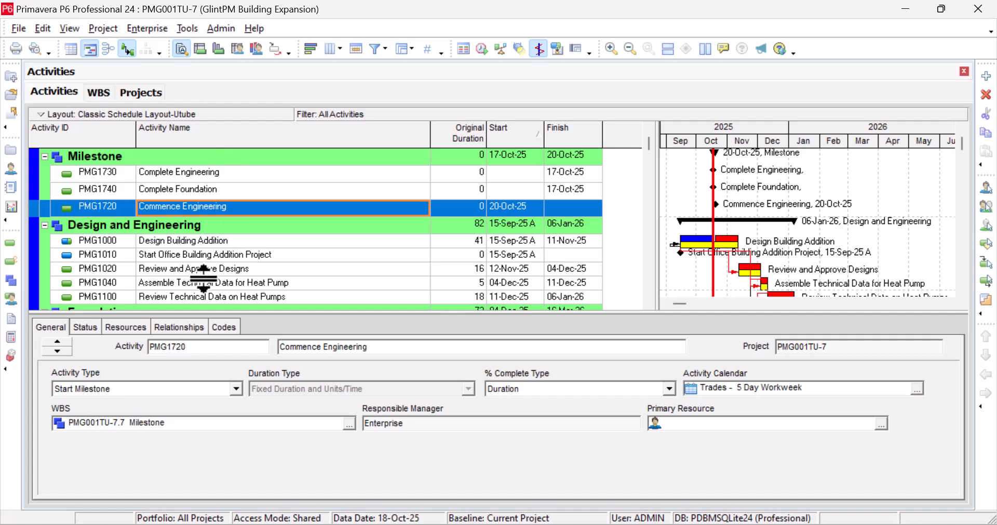
scroll(203, 277, down, 1)
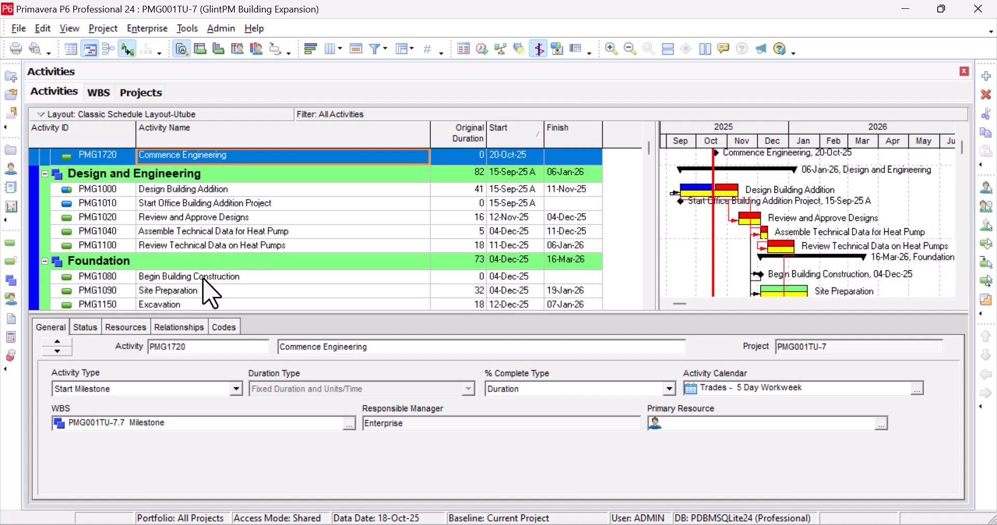
scroll(211, 284, down, 1)
scroll(208, 275, up, 2)
scroll(208, 273, up, 1)
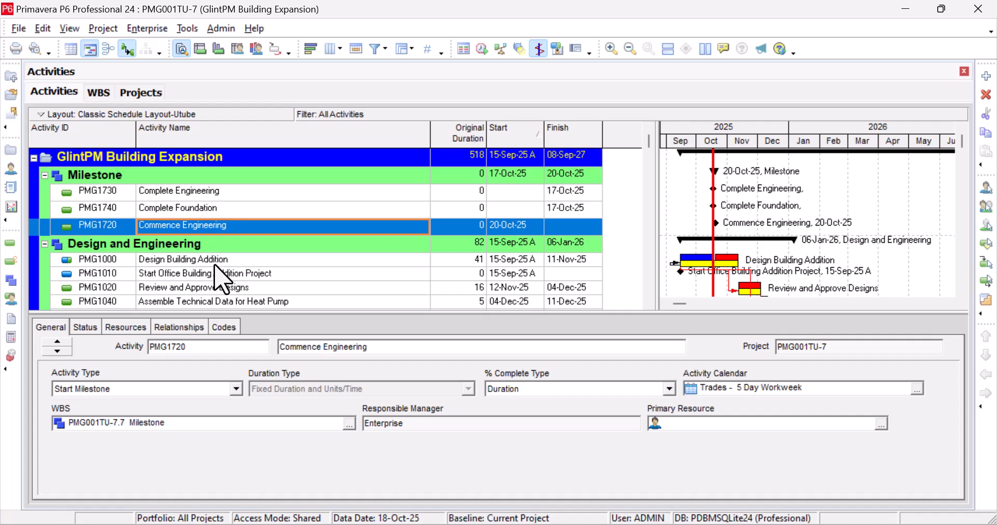
click(213, 262)
scroll(215, 264, down, 1)
scroll(224, 278, down, 8)
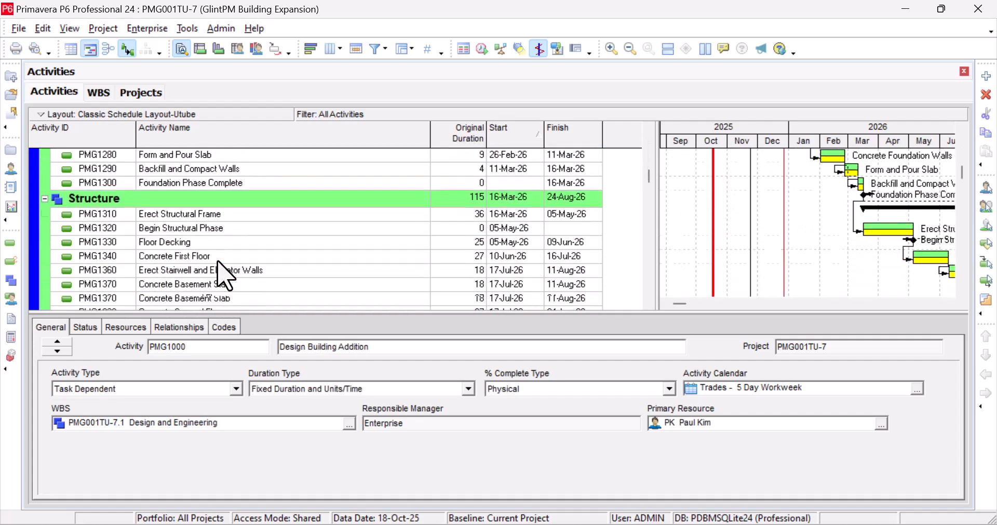
scroll(221, 261, up, 8)
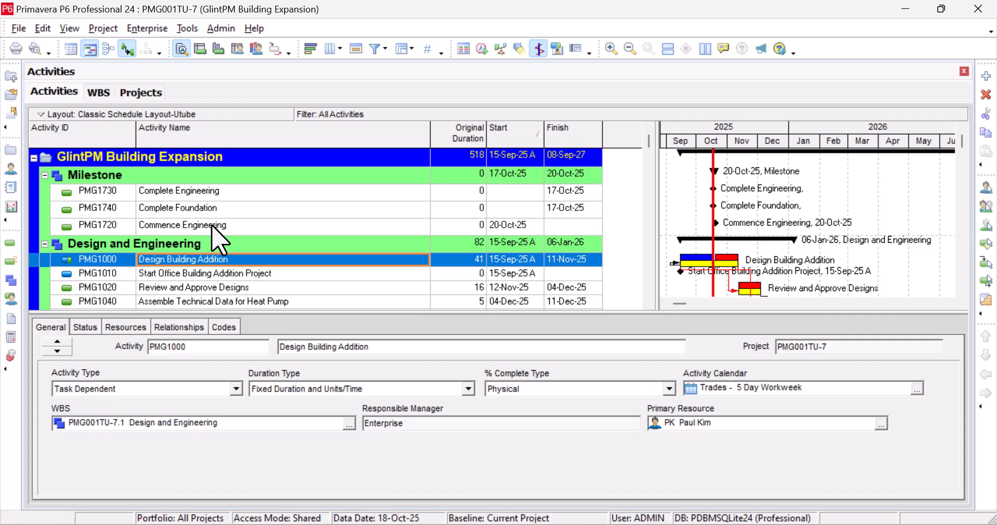
Check the relationships of Start Office Building Addition Project and assign it as an SS predecessor of Commence Engineering.
scroll(238, 276, down, 1)
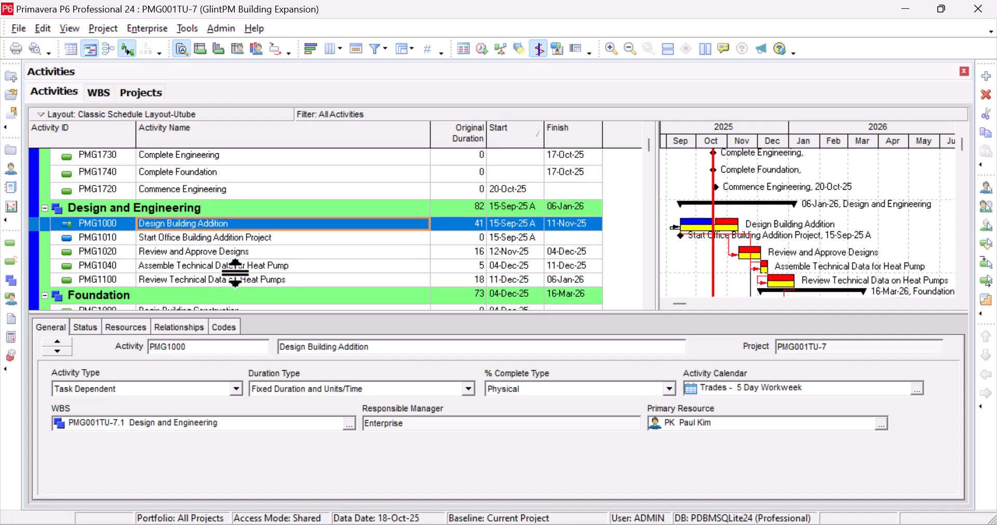
click(238, 240)
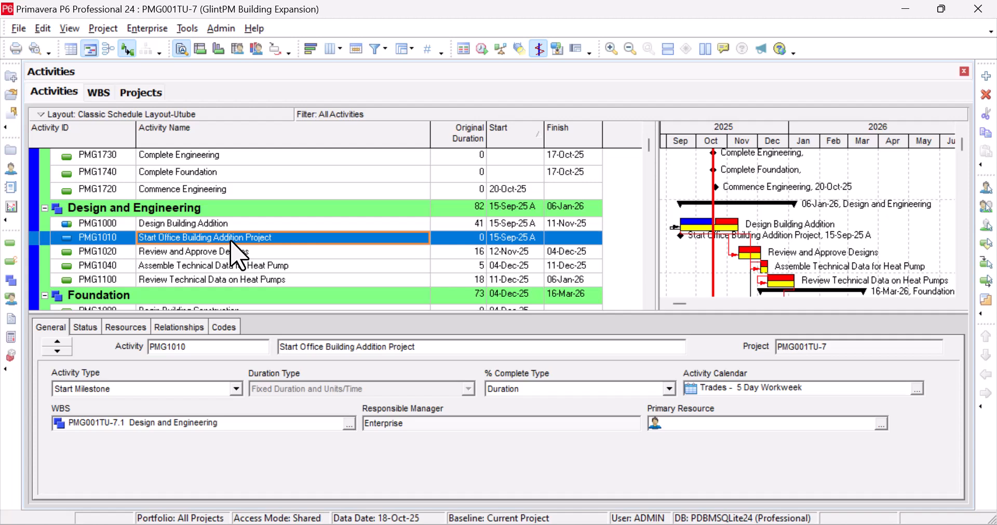
scroll(230, 242, up, 1)
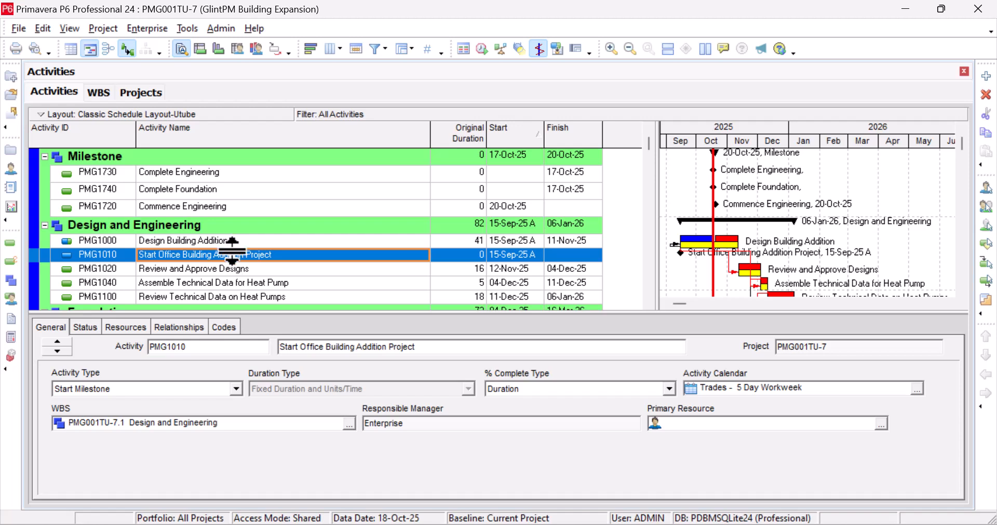
click(189, 327)
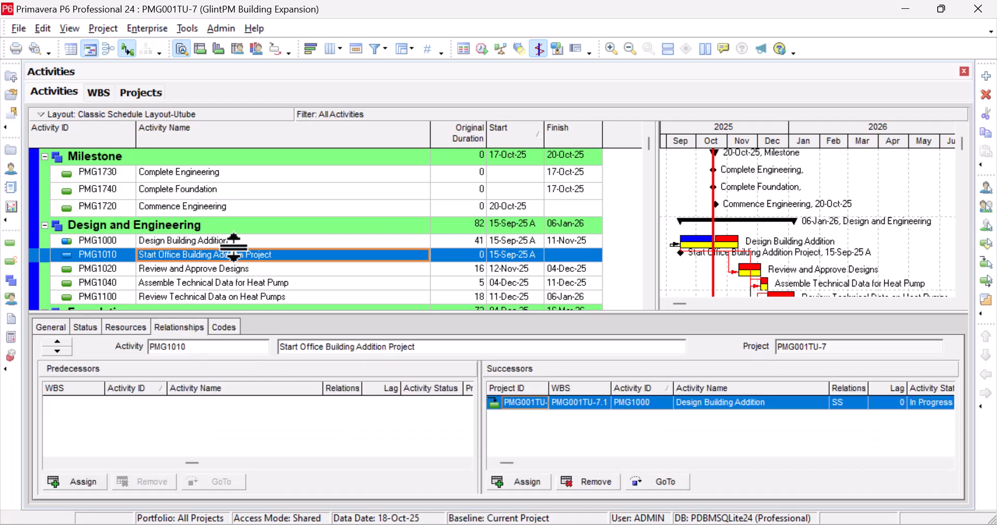
click(201, 208)
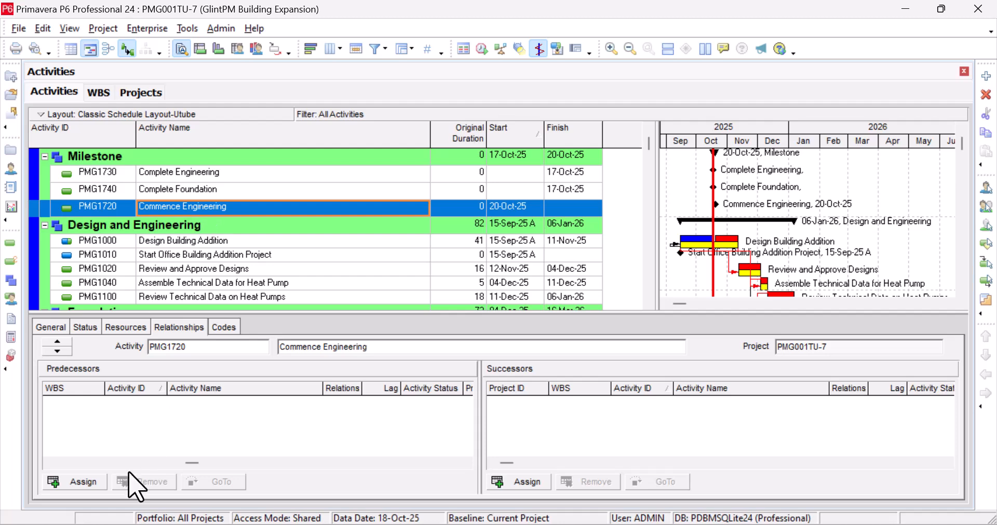
click(78, 481)
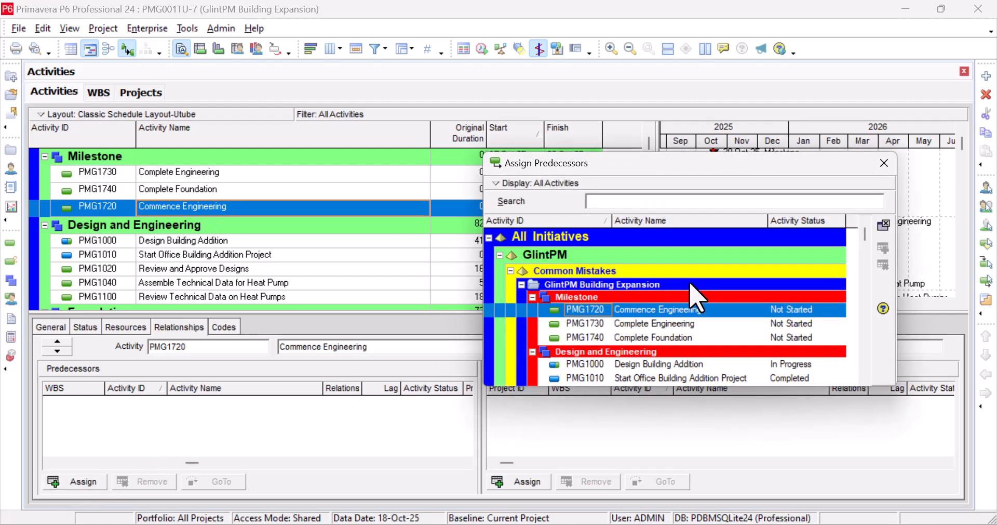
scroll(665, 345, down, 1)
click(671, 343)
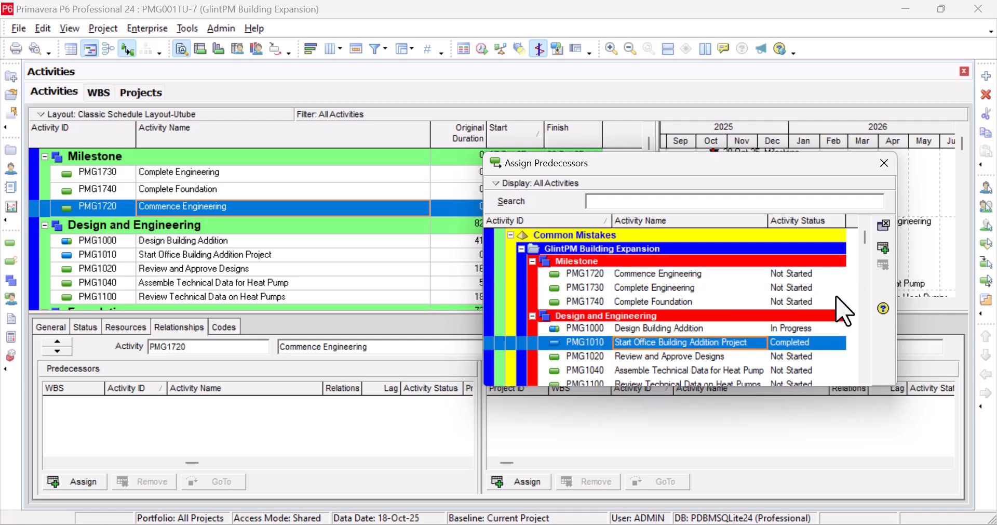
click(883, 248)
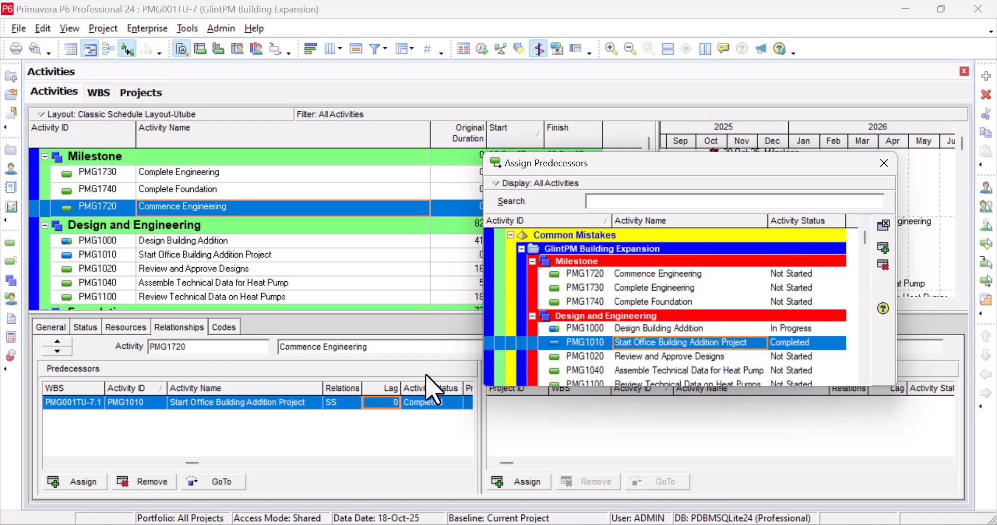
click(885, 163)
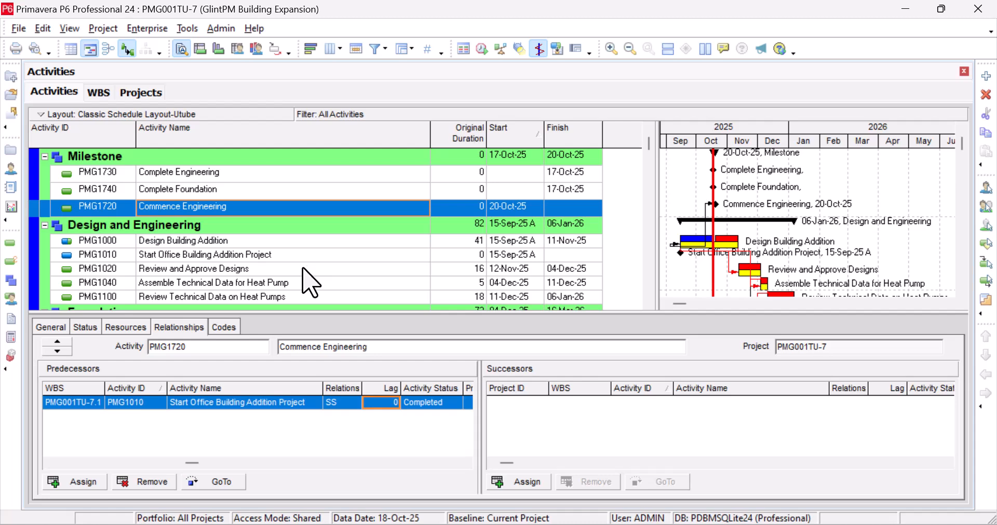
Schedule the project twice using its own data date, checking the successors of Start Office Building Addition Project between runs.
click(482, 49)
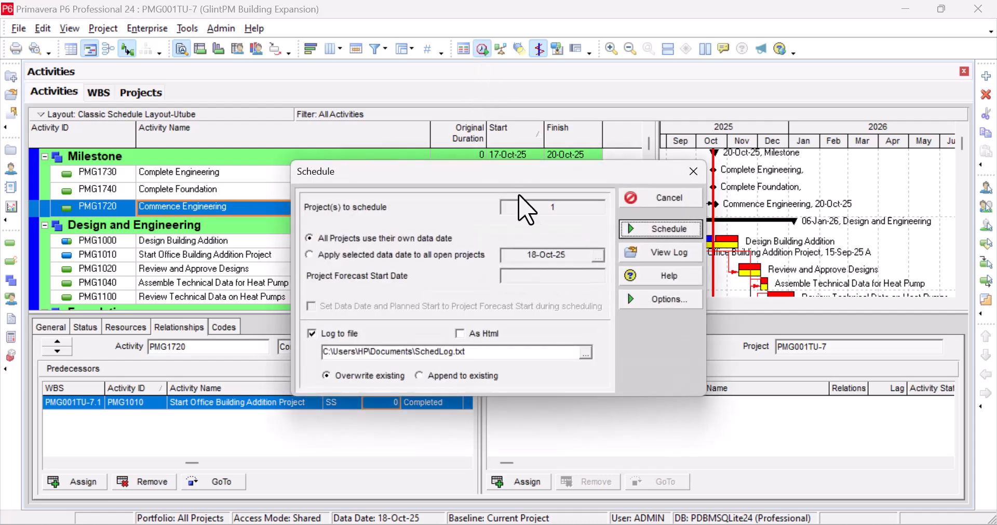
click(659, 234)
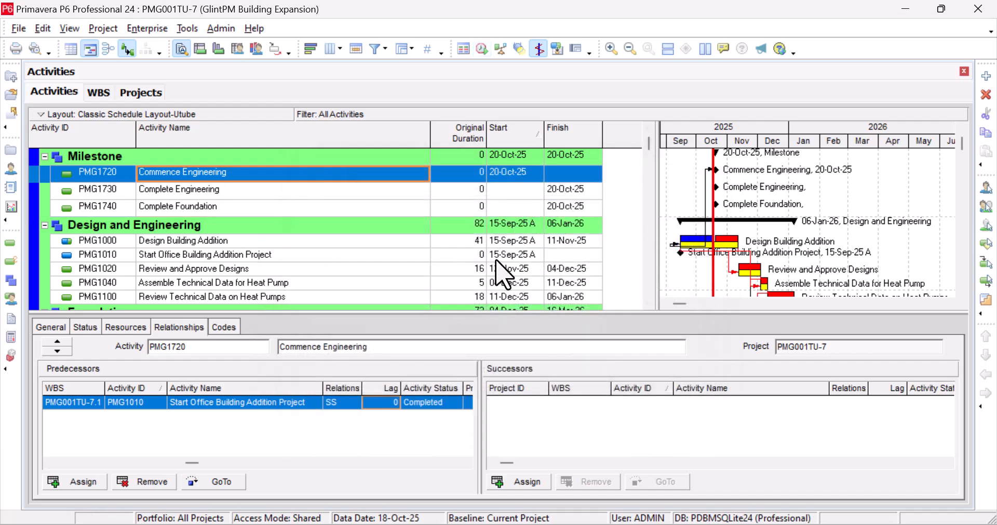
click(314, 255)
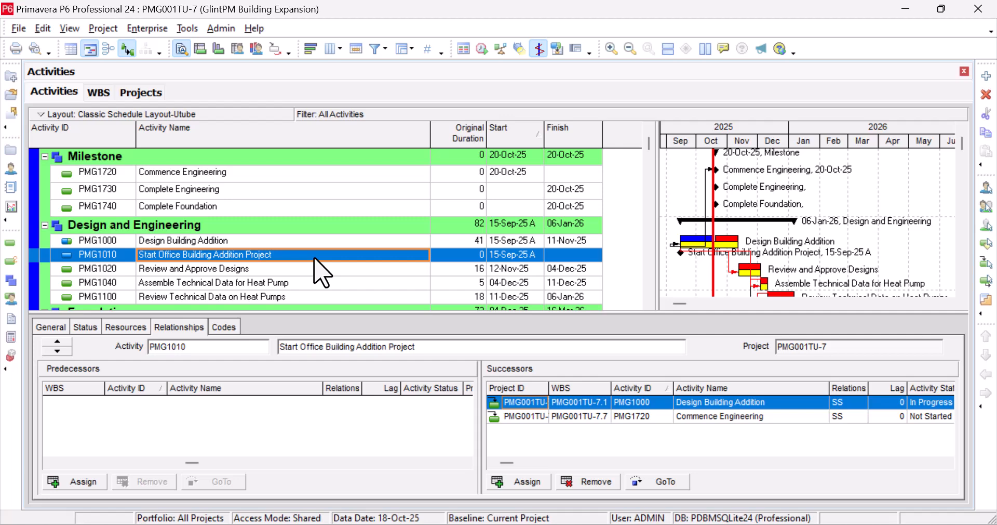
click(482, 48)
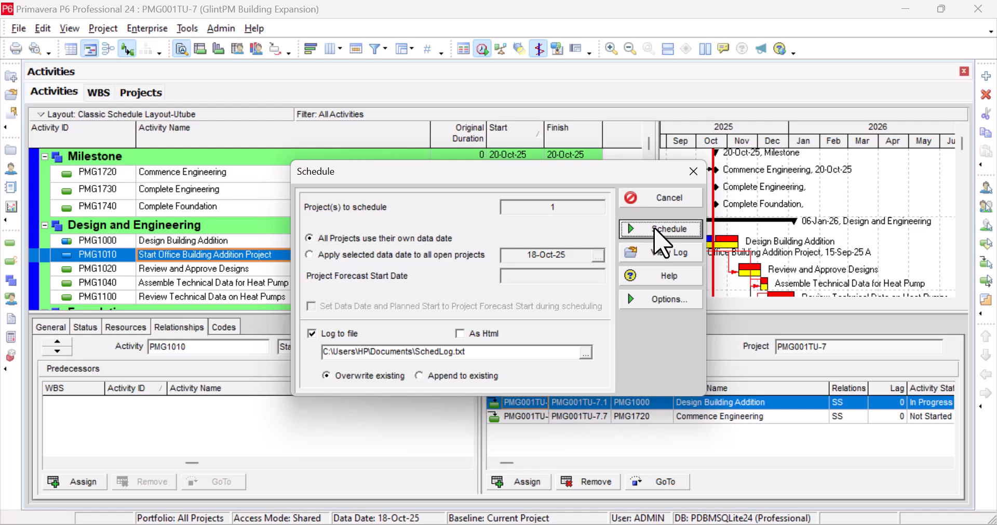
click(660, 228)
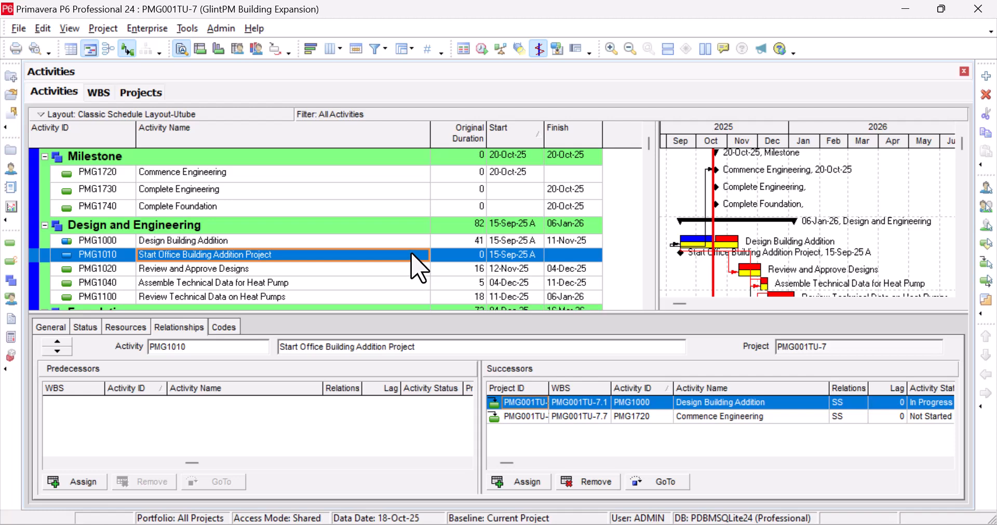
Mark Commence Engineering as started and finished, with an actual start date of 18-Sep-25.
click(378, 178)
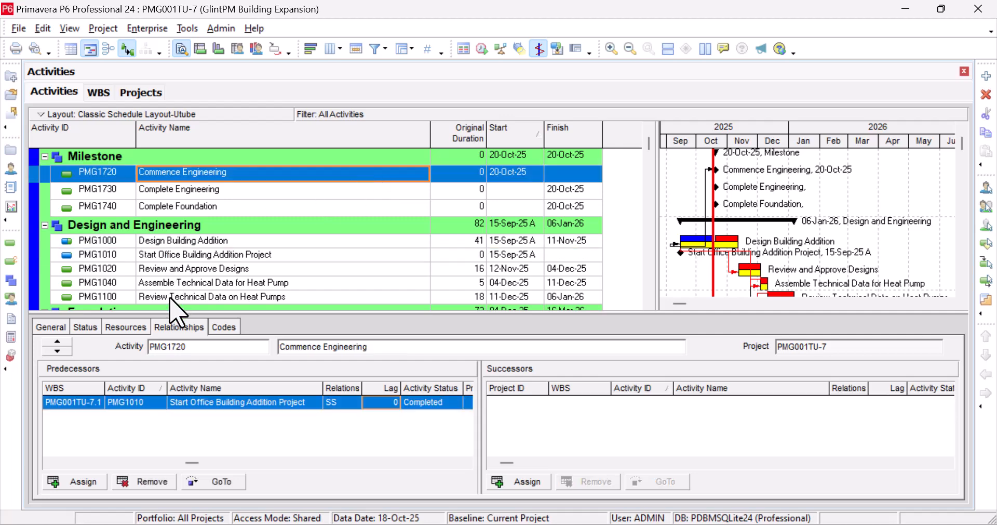
click(85, 327)
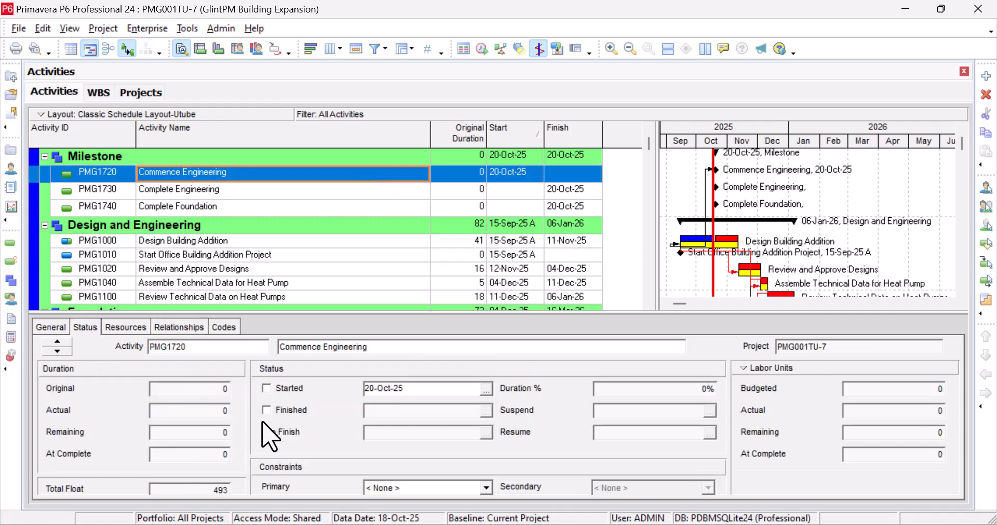
click(267, 388)
click(267, 410)
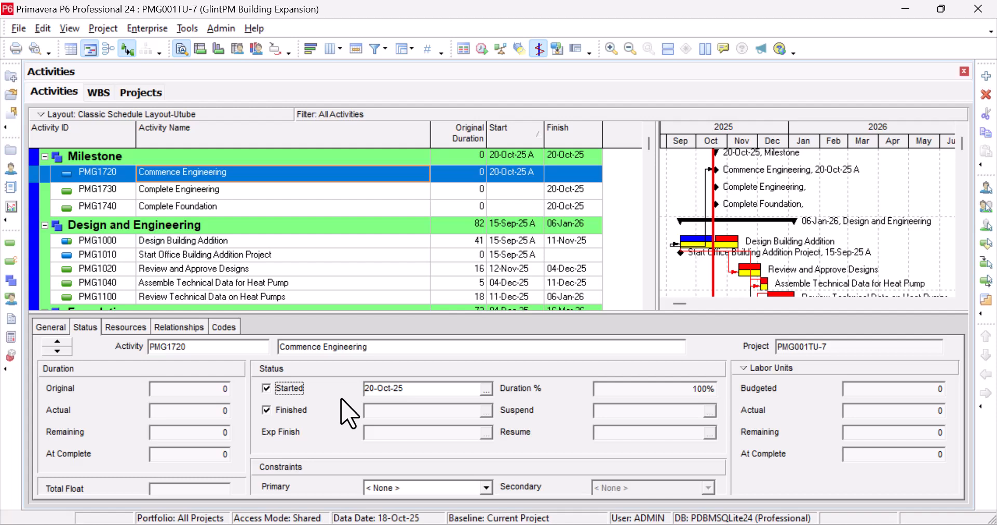
click(486, 389)
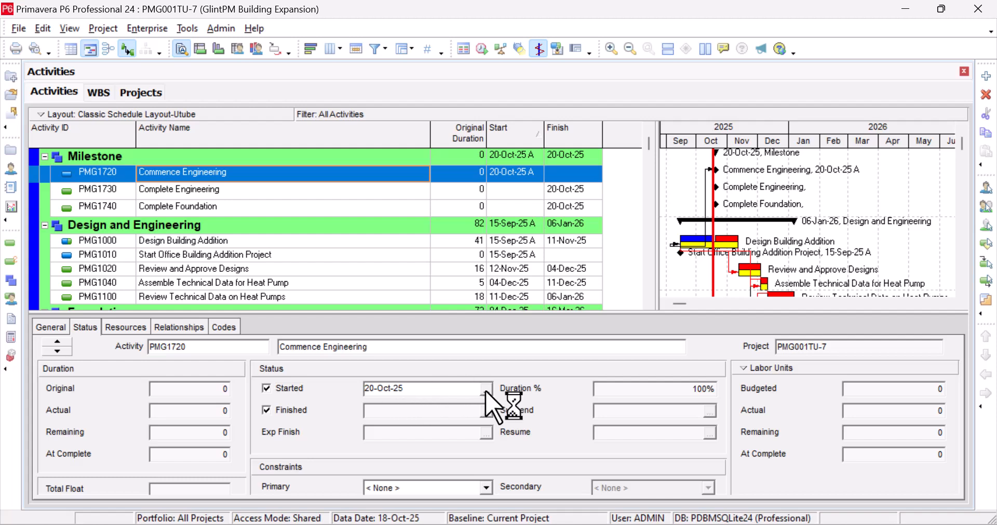
click(392, 134)
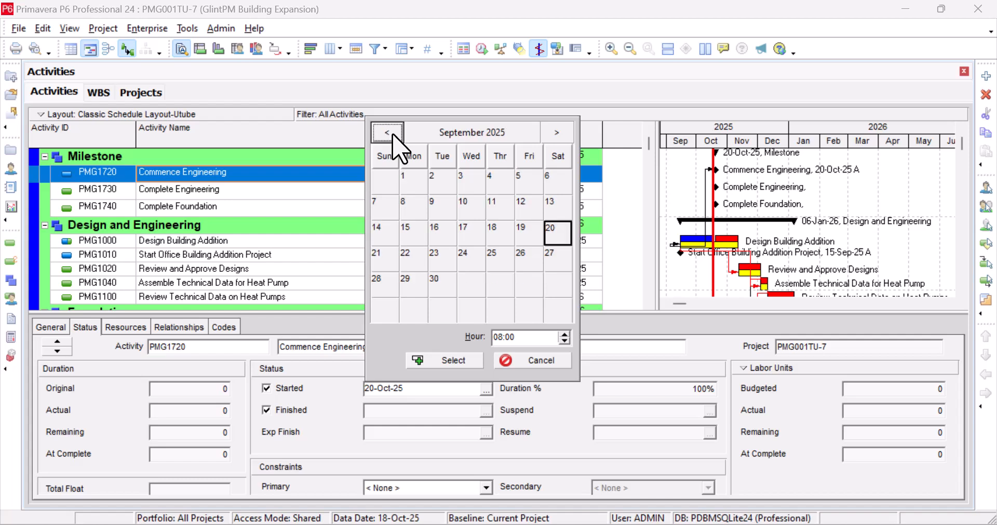
click(491, 232)
click(444, 360)
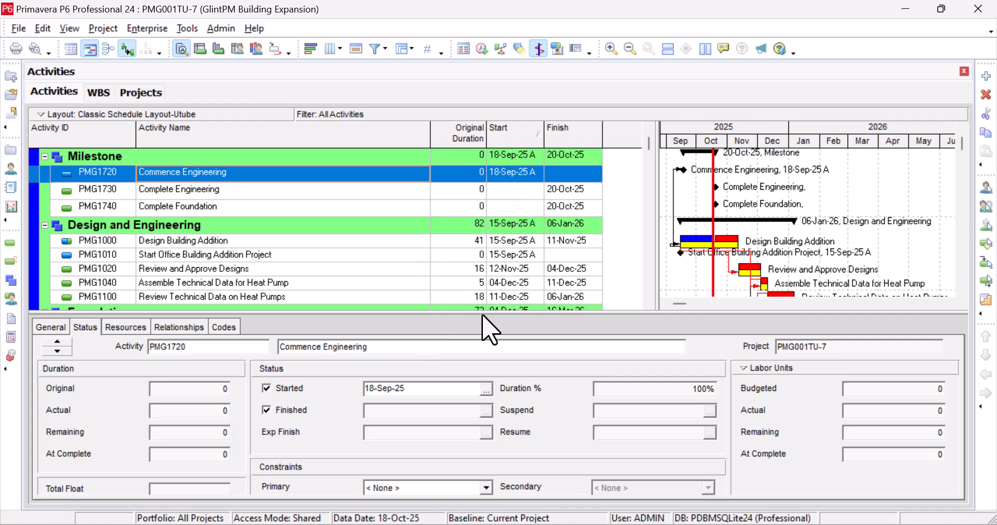
Set the actual start date of Commence Engineering to 15-Sep-25.
click(487, 389)
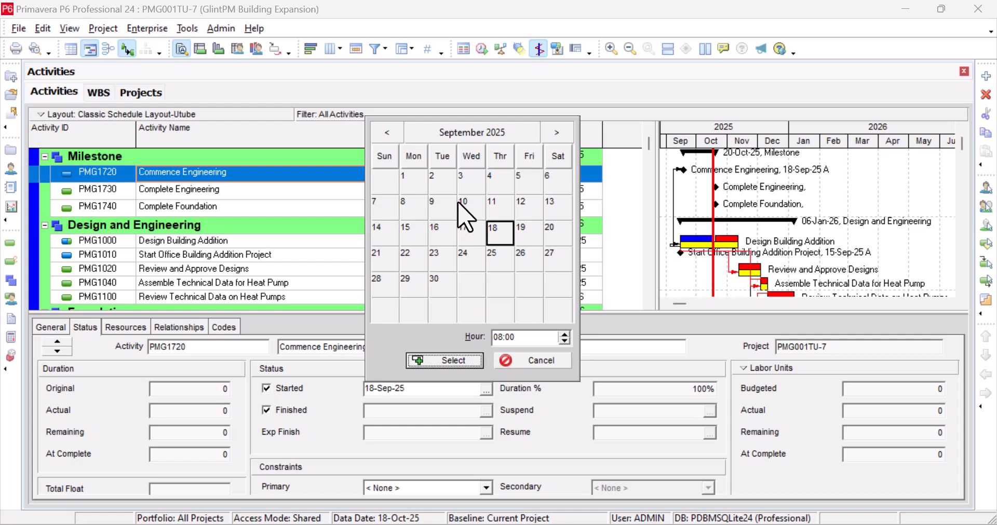
click(413, 236)
click(444, 359)
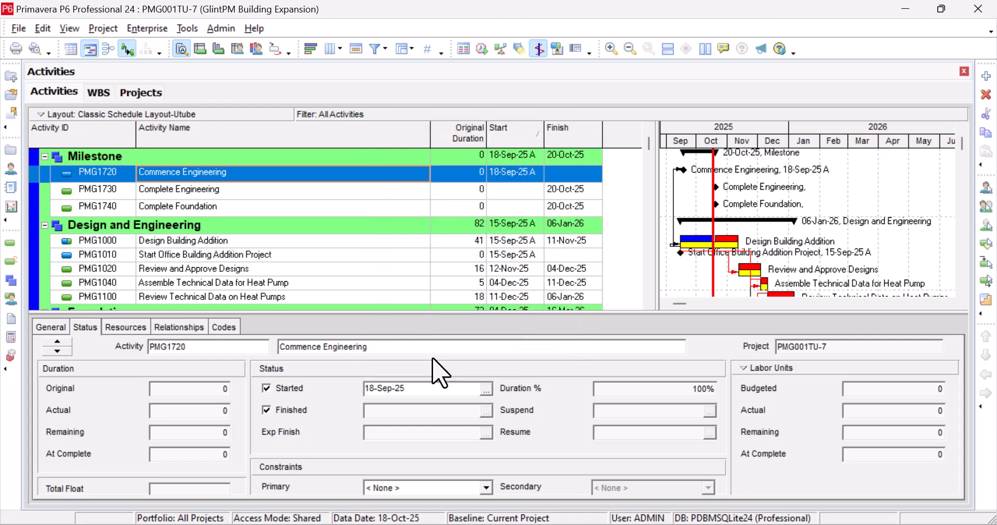
Check the finish dates of the Design and Engineering activities to find the one that drives Complete Engineering.
click(243, 193)
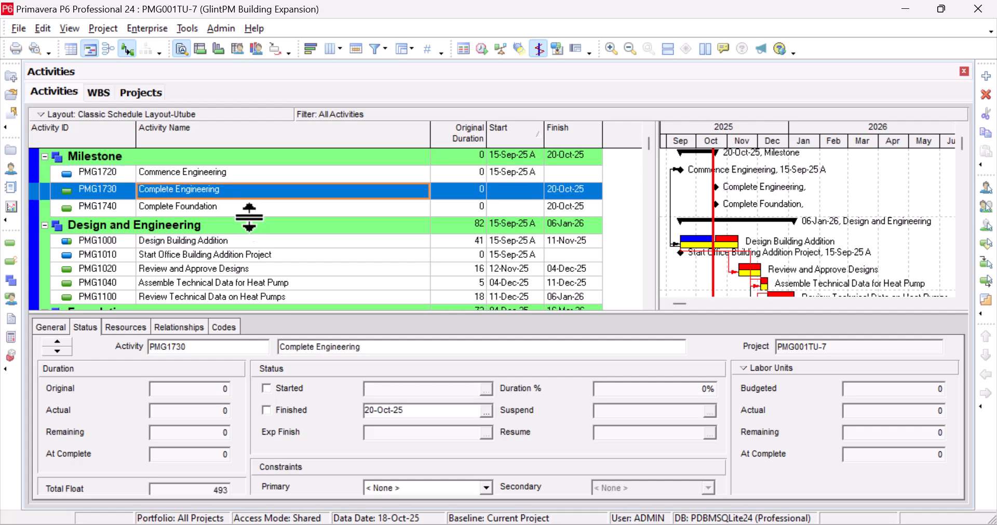
scroll(249, 217, down, 1)
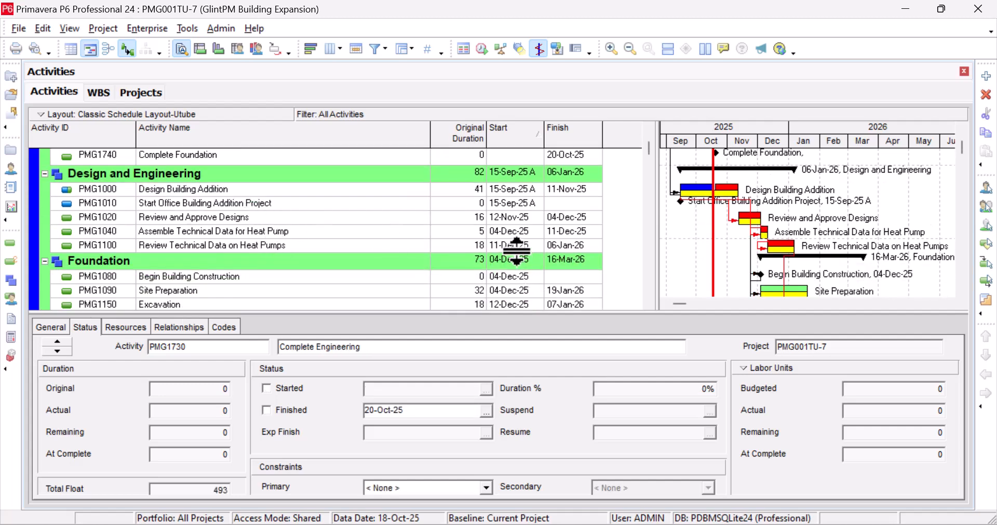
click(554, 248)
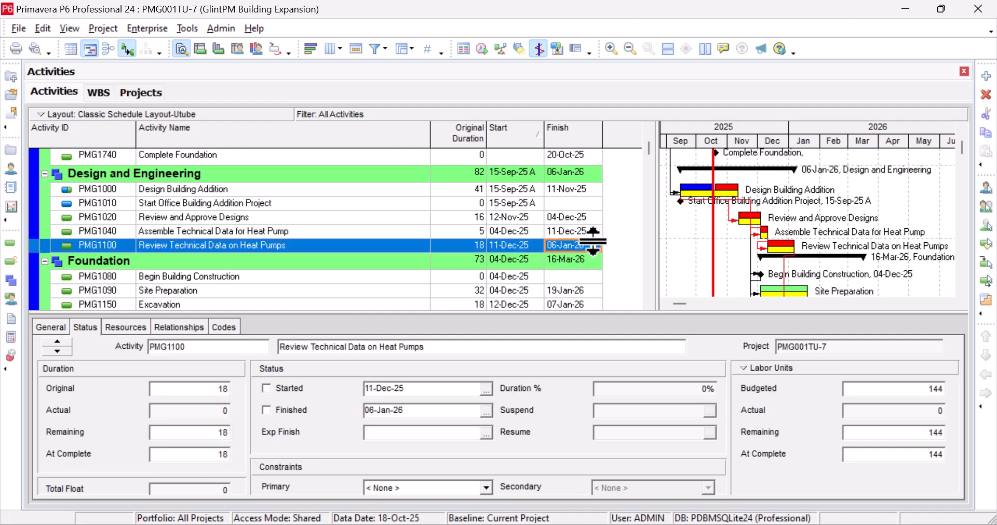
scroll(234, 228, up, 4)
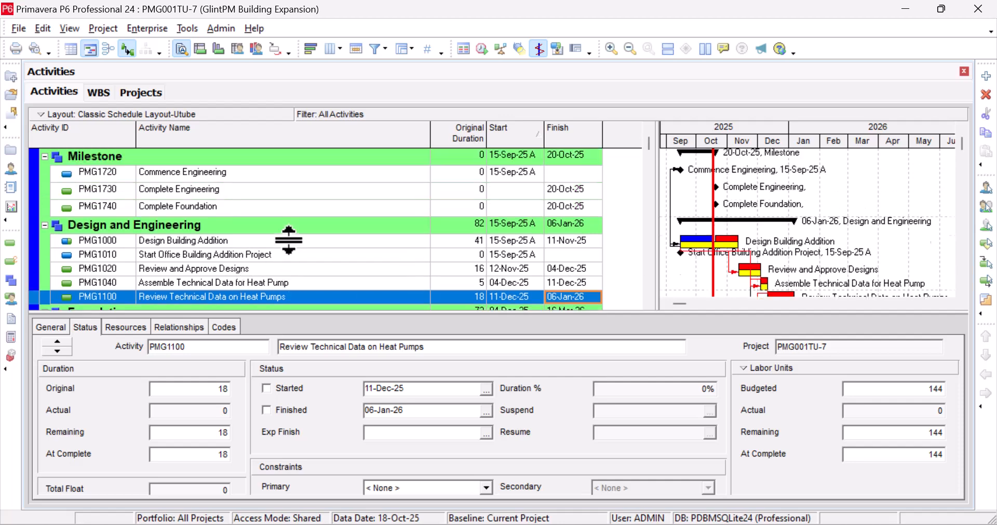
Assign Review Technical Data on Heat Pumps as an FF predecessor of Complete Engineering and reschedule the project.
click(256, 211)
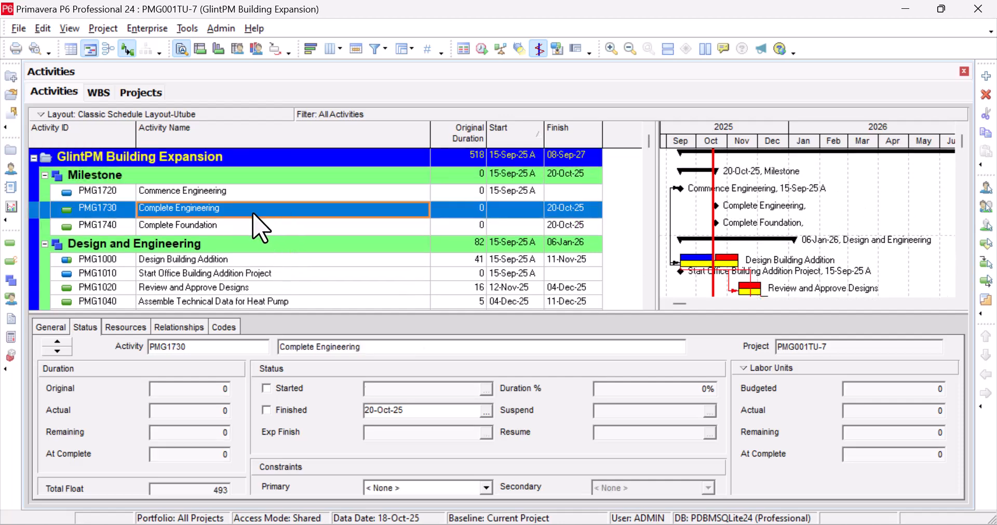
click(183, 328)
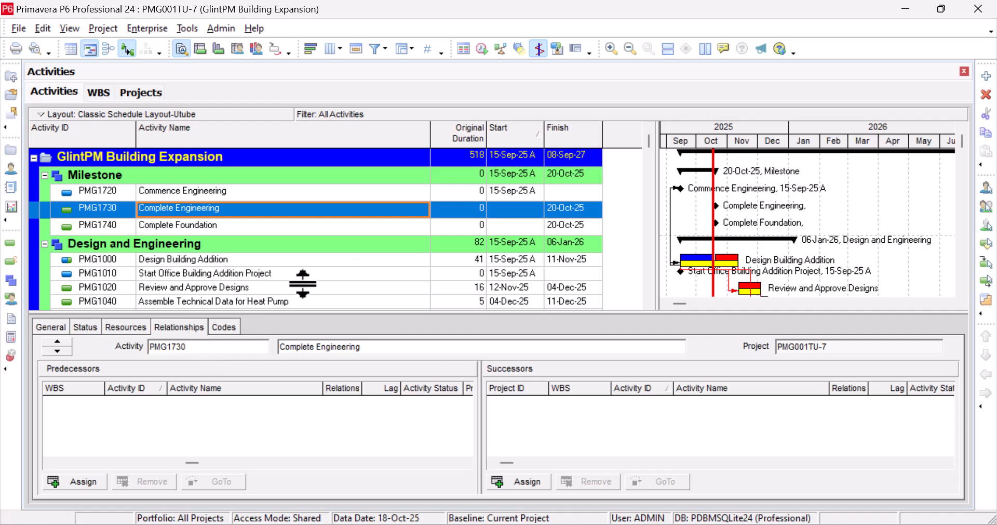
scroll(374, 234, down, 2)
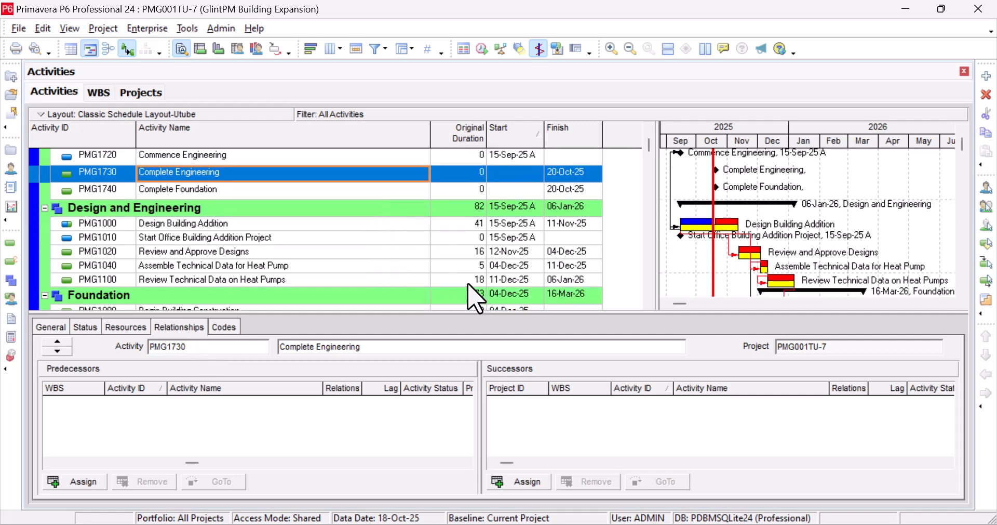
scroll(464, 294, up, 1)
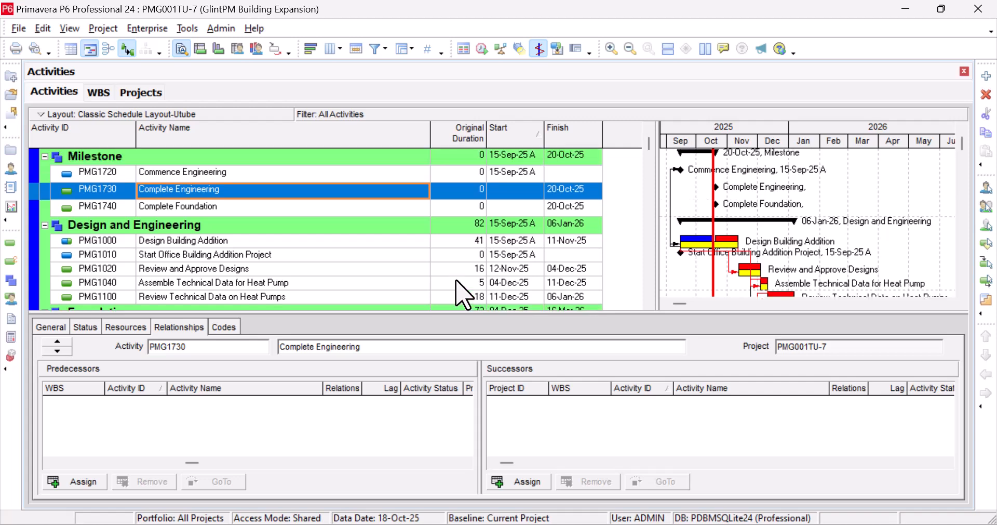
scroll(464, 295, up, 1)
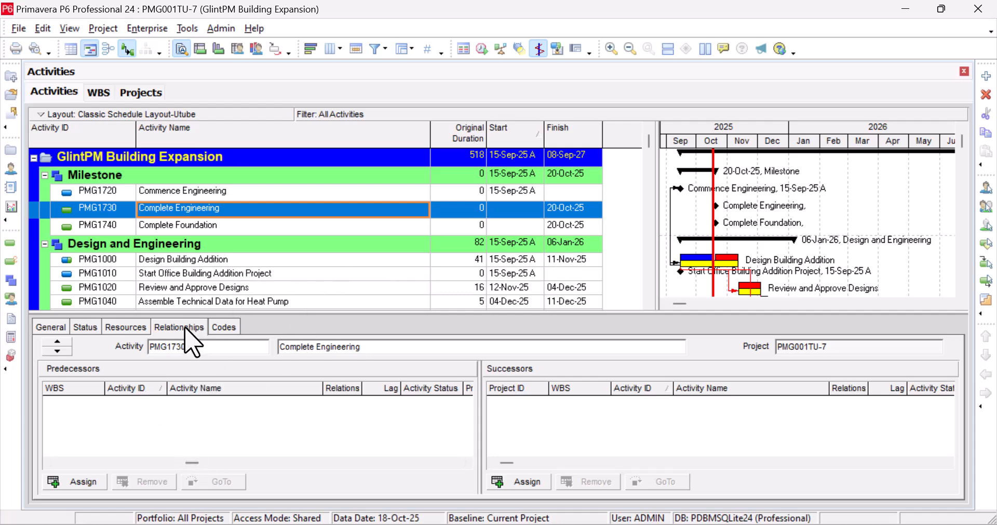
click(81, 482)
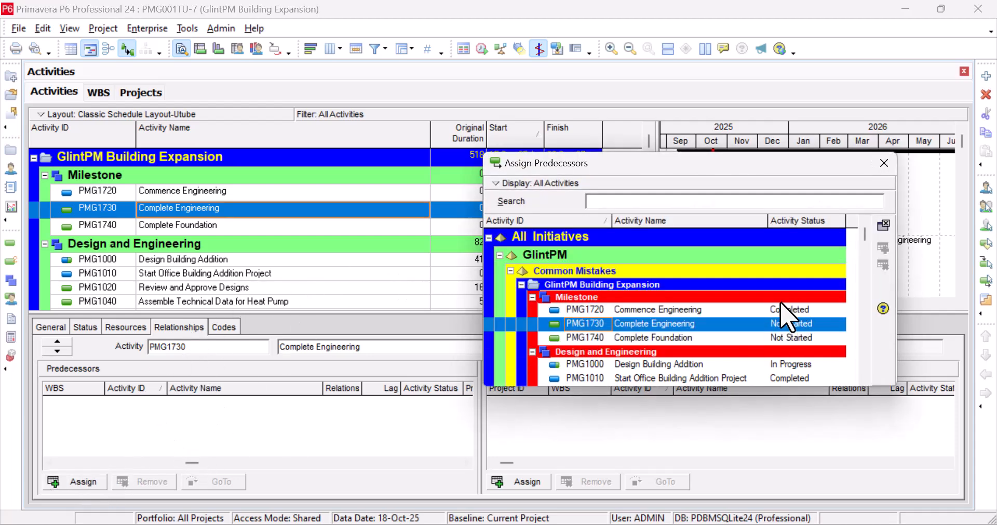
scroll(743, 338, down, 2)
click(714, 346)
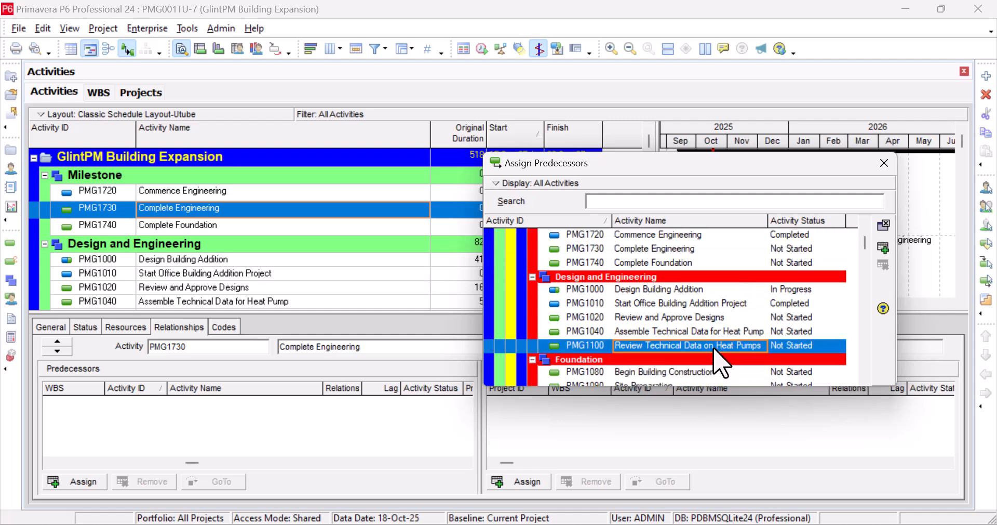
click(883, 248)
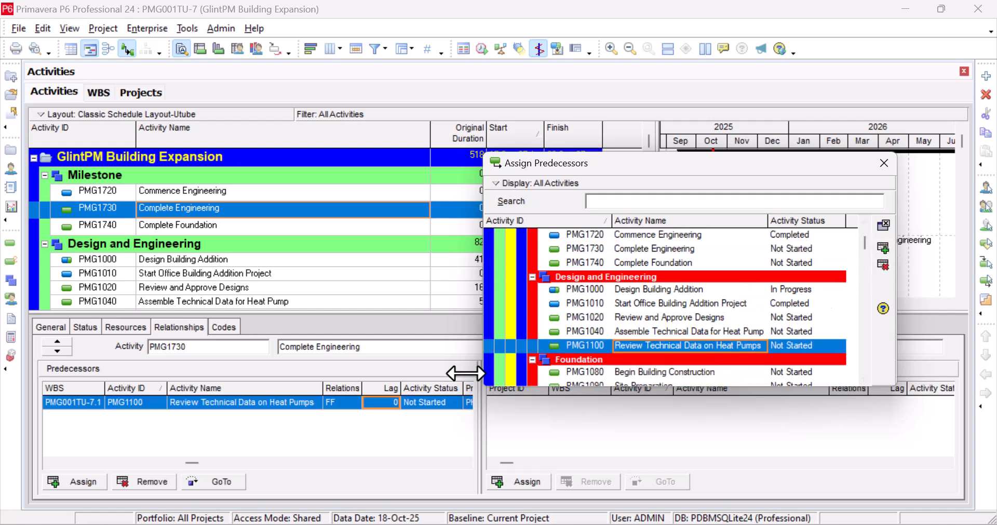
click(885, 163)
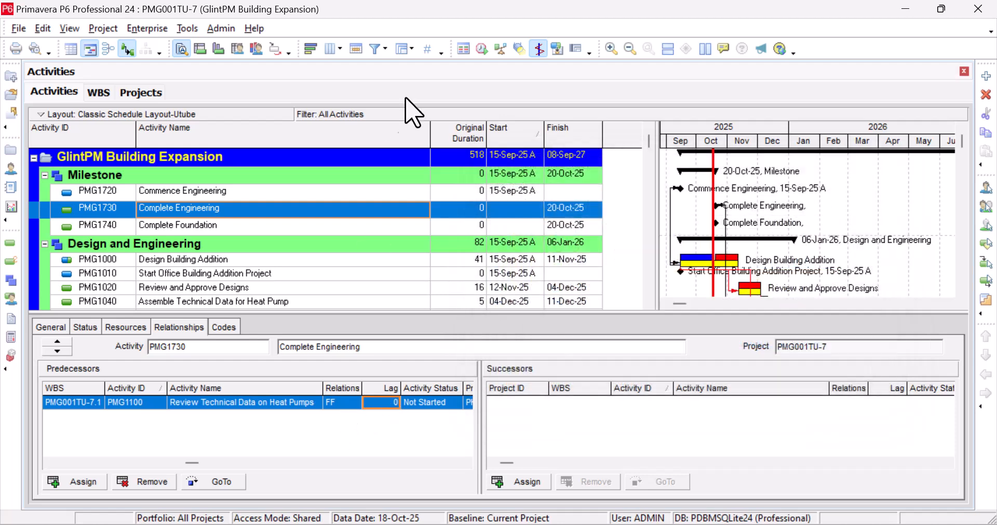
click(482, 49)
click(662, 231)
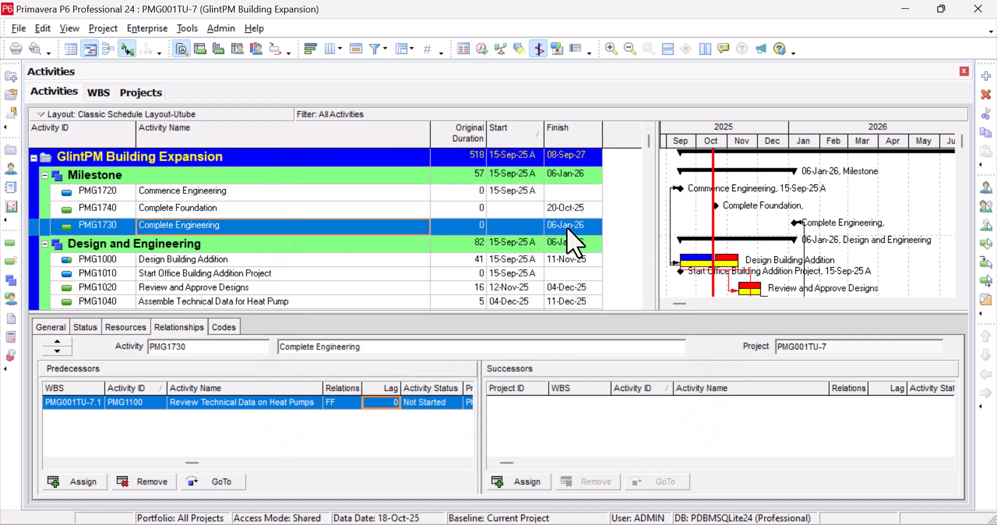
Check the relationships of Complete Foundation, Complete Engineering and the two heat pump technical data activities.
click(344, 208)
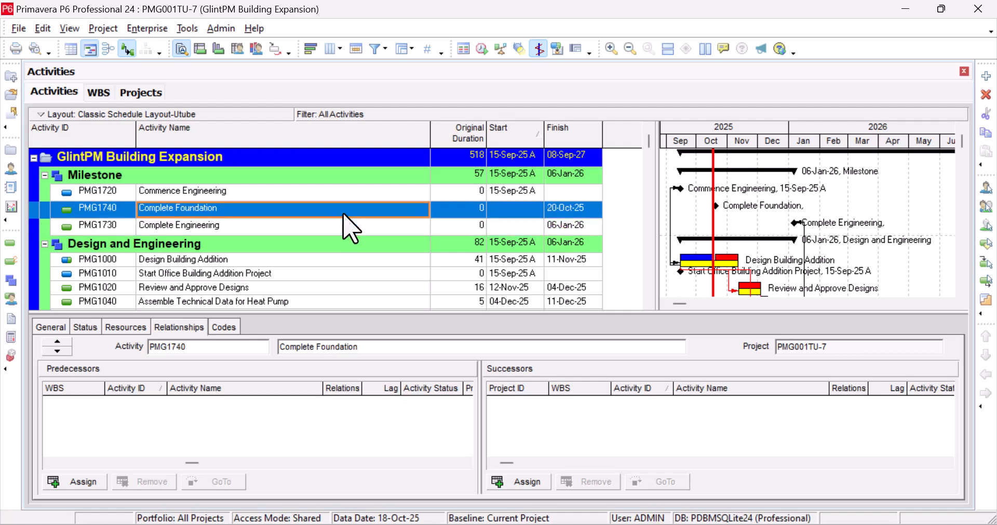
click(382, 228)
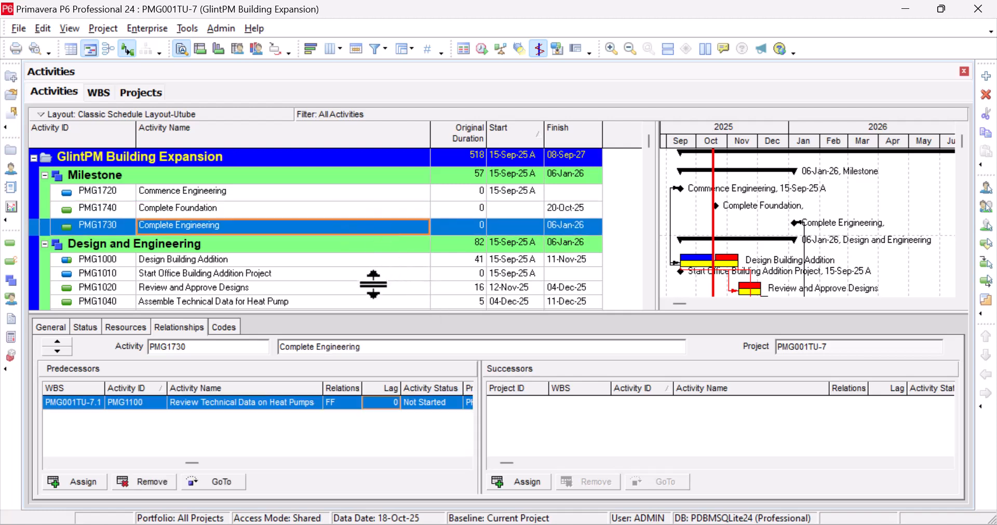
scroll(383, 304, down, 1)
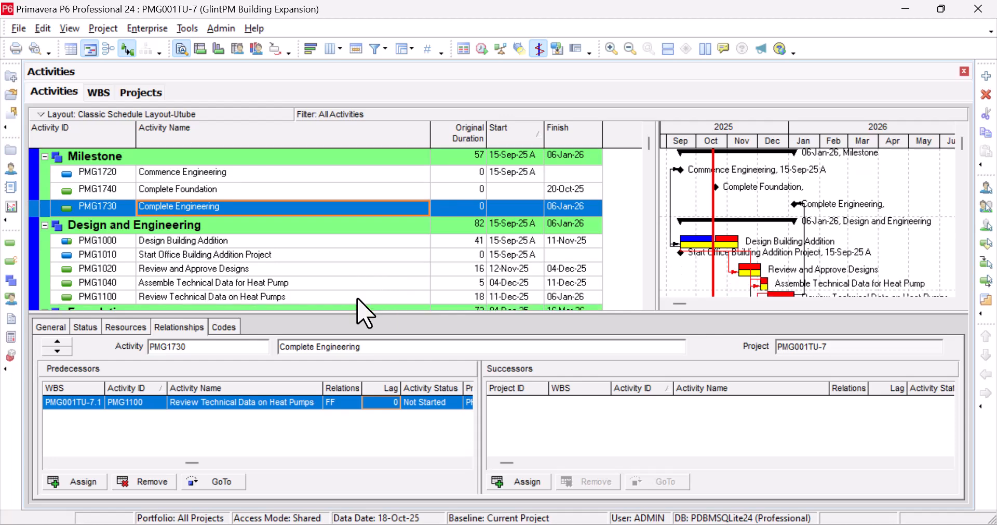
click(358, 299)
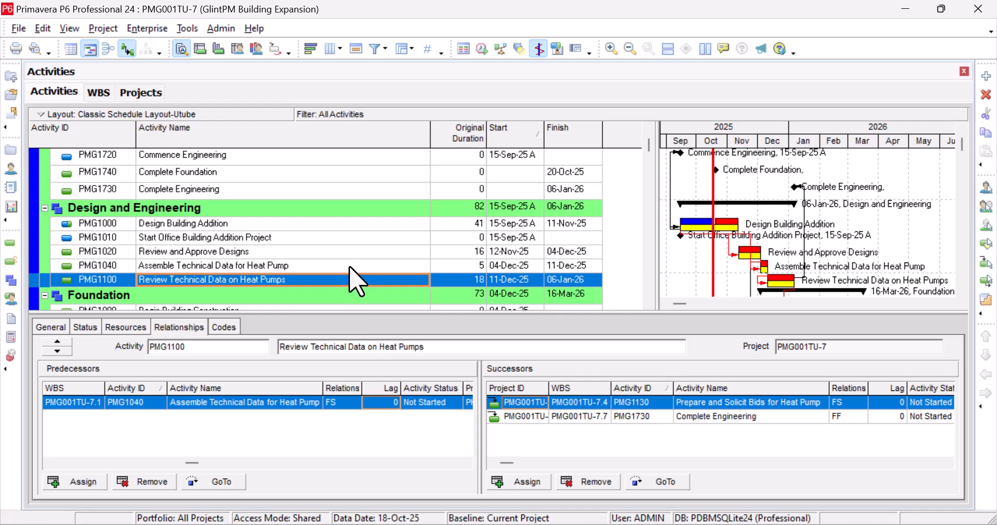
key(Up)
scroll(358, 283, up, 1)
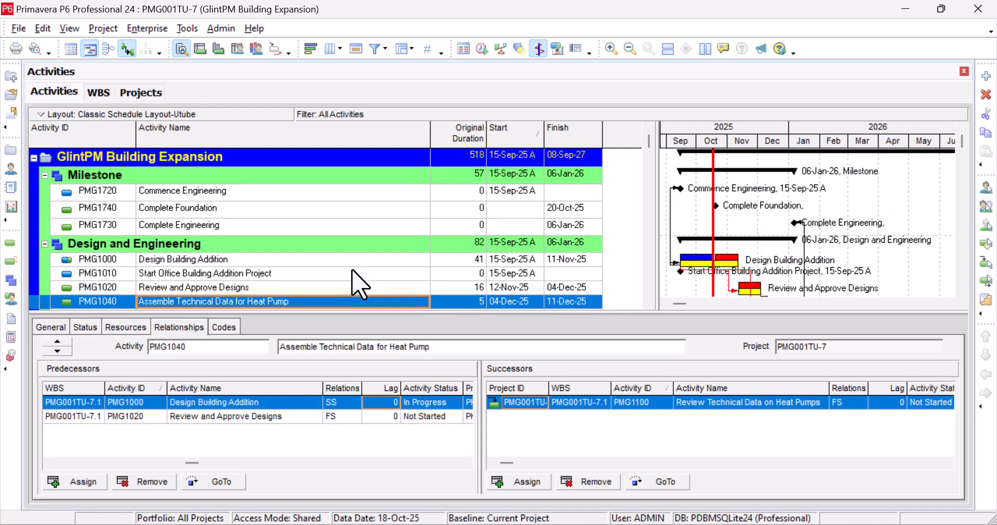
Review the Foundation activities and their finish dates to identify which ones should drive Complete Foundation.
click(246, 210)
scroll(256, 256, down, 5)
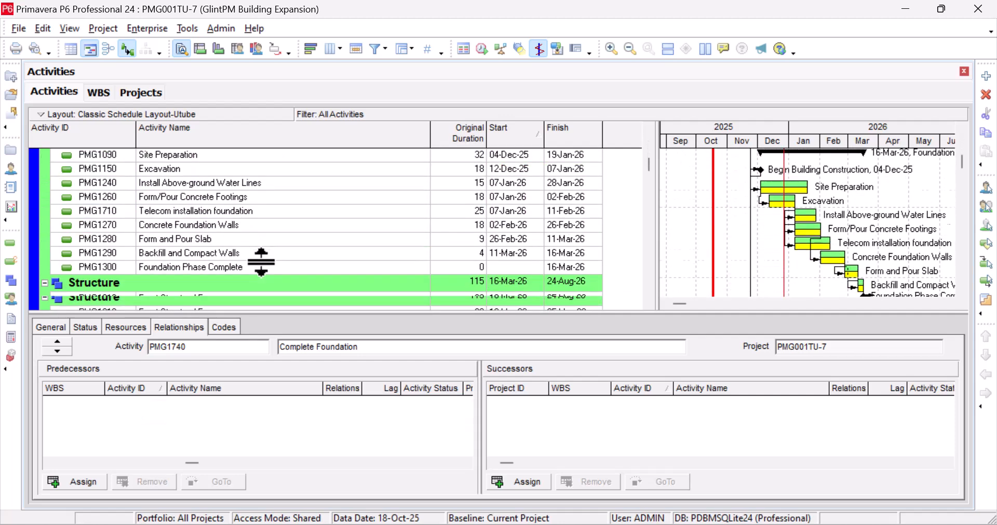
scroll(262, 268, up, 2)
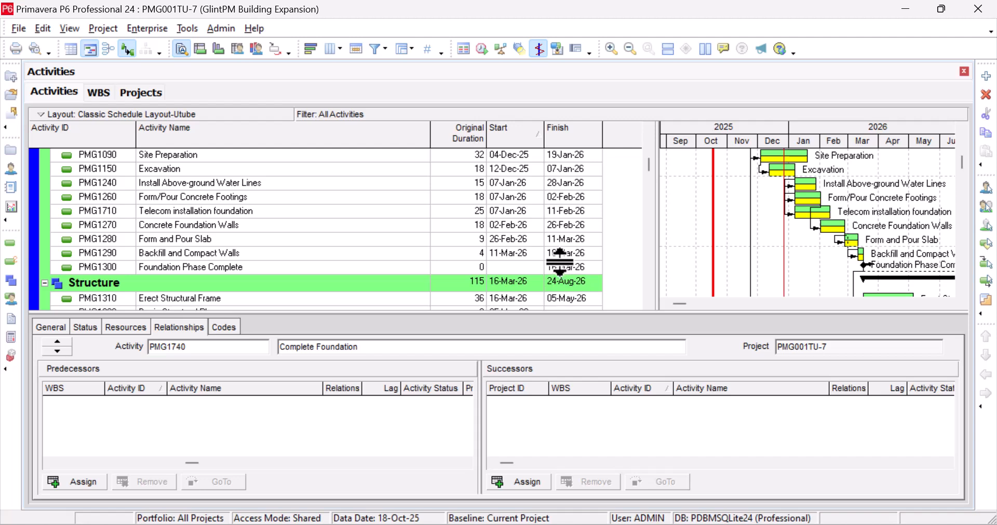
scroll(560, 259, up, 4)
scroll(560, 260, down, 3)
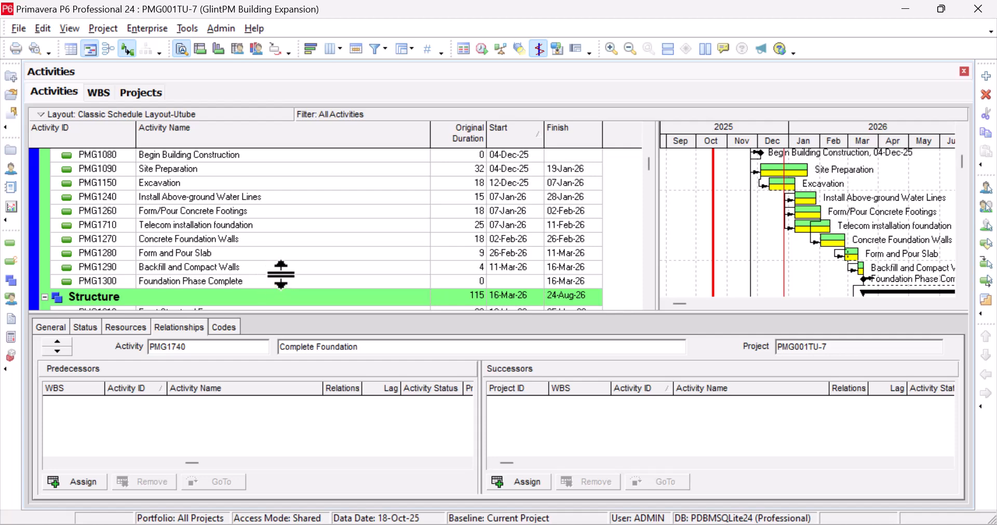
scroll(282, 271, up, 8)
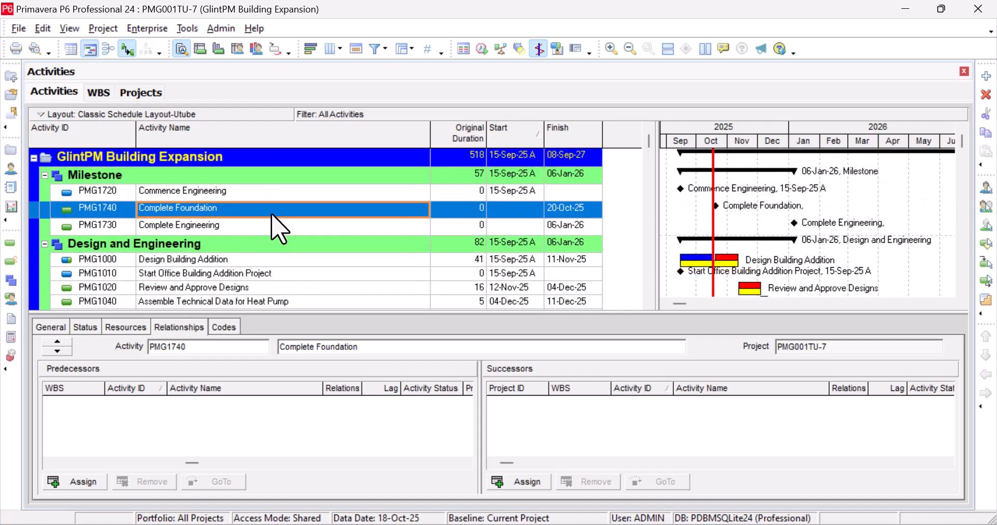
Assign Foundation Phase Complete and Backfill and Compact Walls as FF predecessors of Complete Foundation, and schedule the project using its own data date.
click(267, 227)
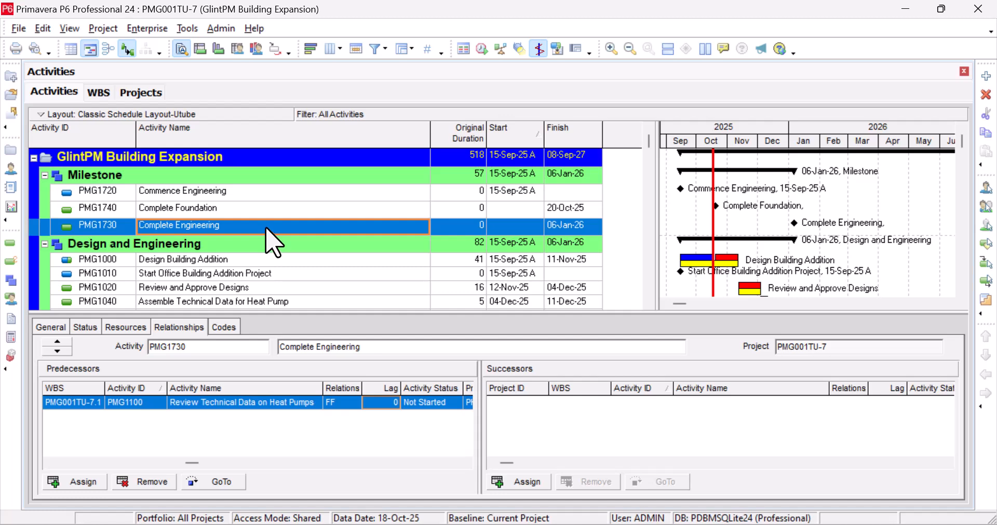
click(280, 210)
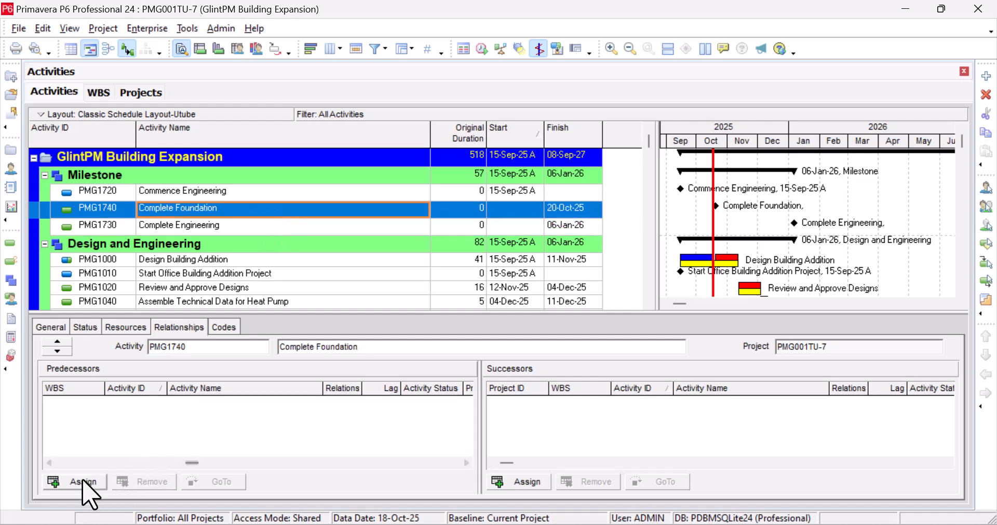
click(78, 481)
scroll(646, 354, down, 7)
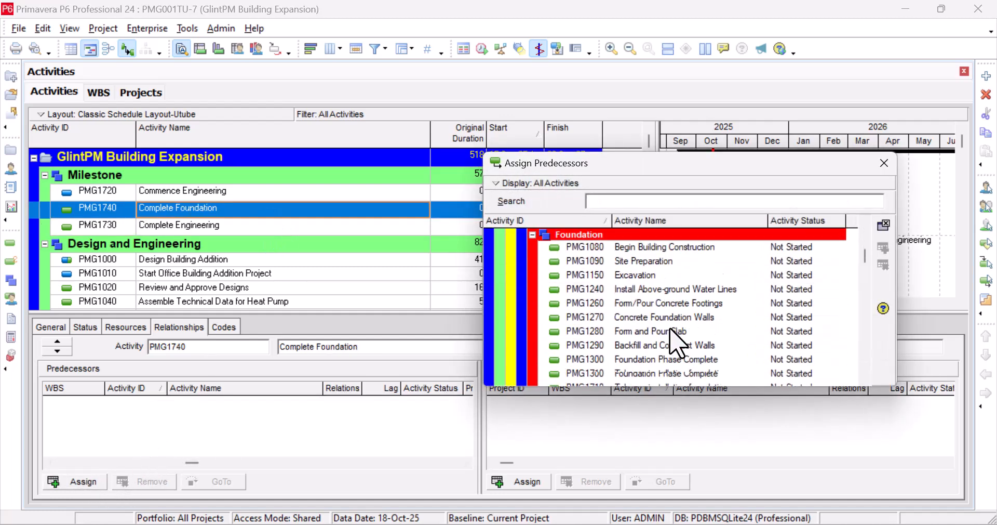
click(675, 319)
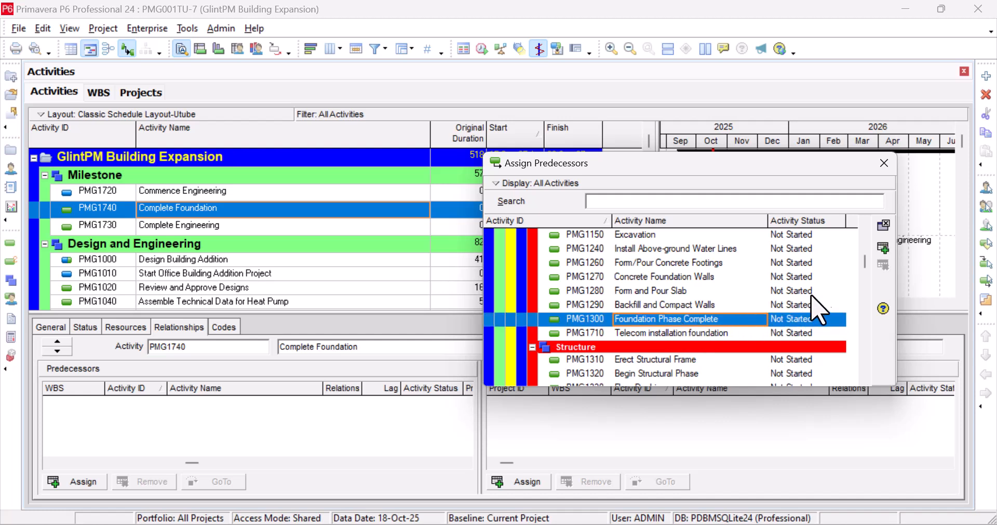
click(884, 247)
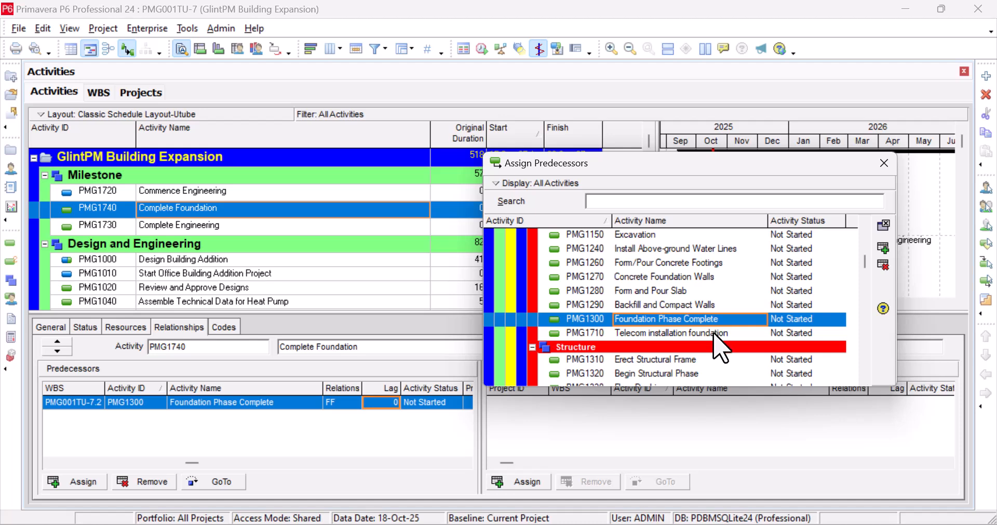
click(748, 305)
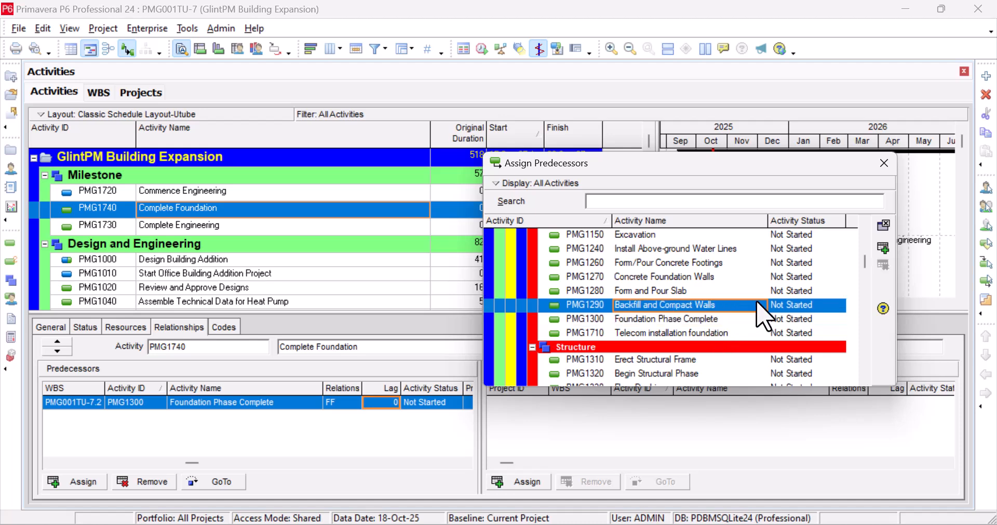
click(883, 248)
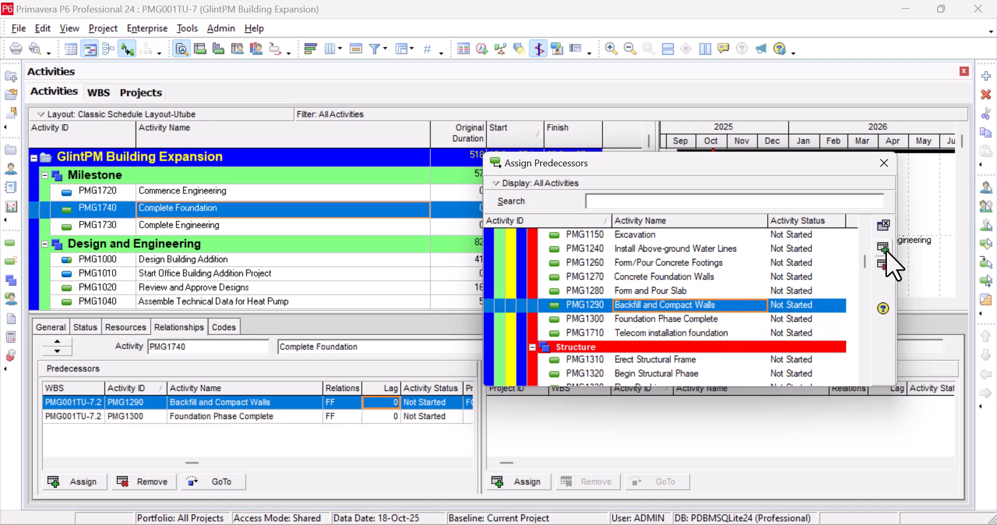
click(884, 163)
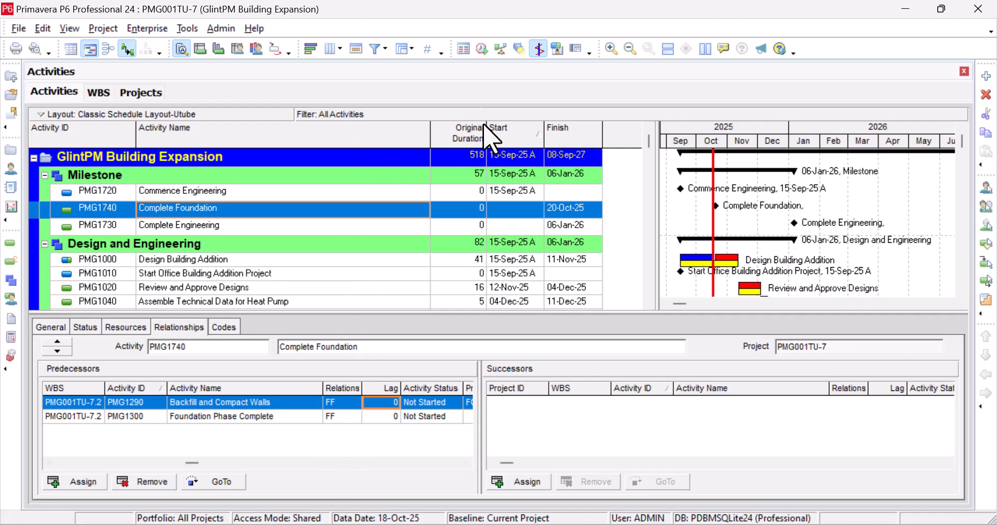
click(483, 49)
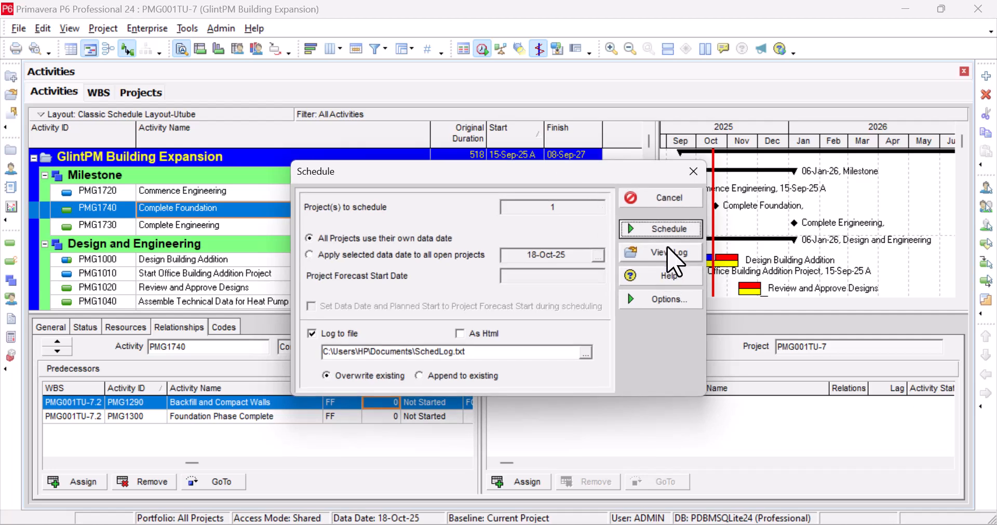
click(670, 231)
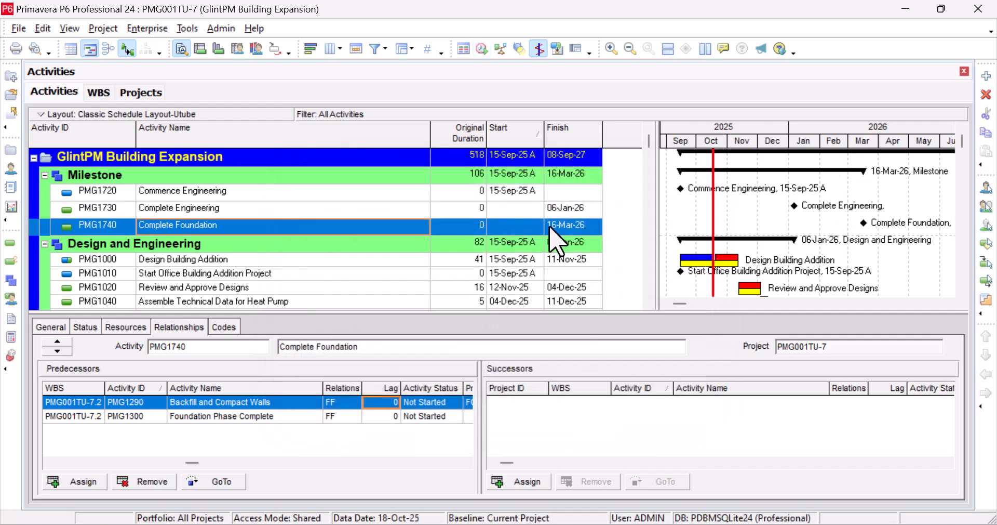